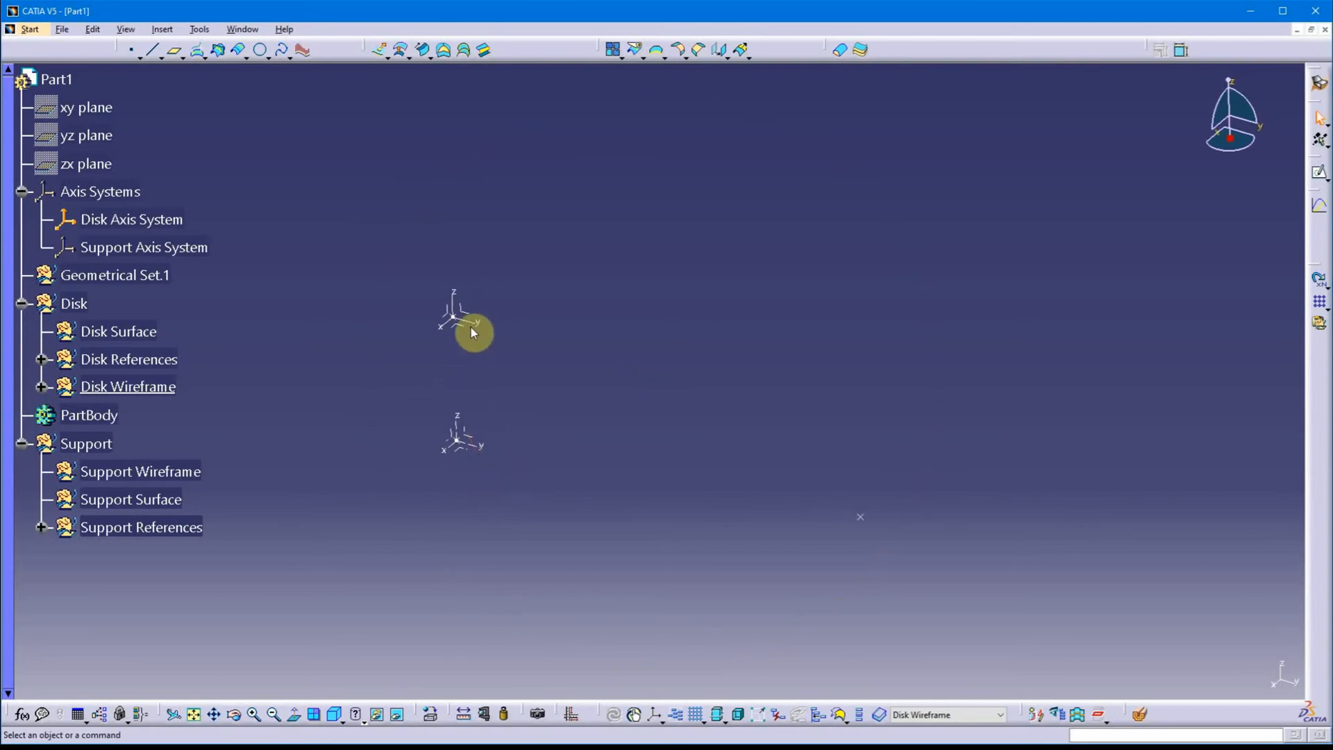
pyautogui.moveTo(598, 437); pyautogui.dragTo(522, 385, button='middle')
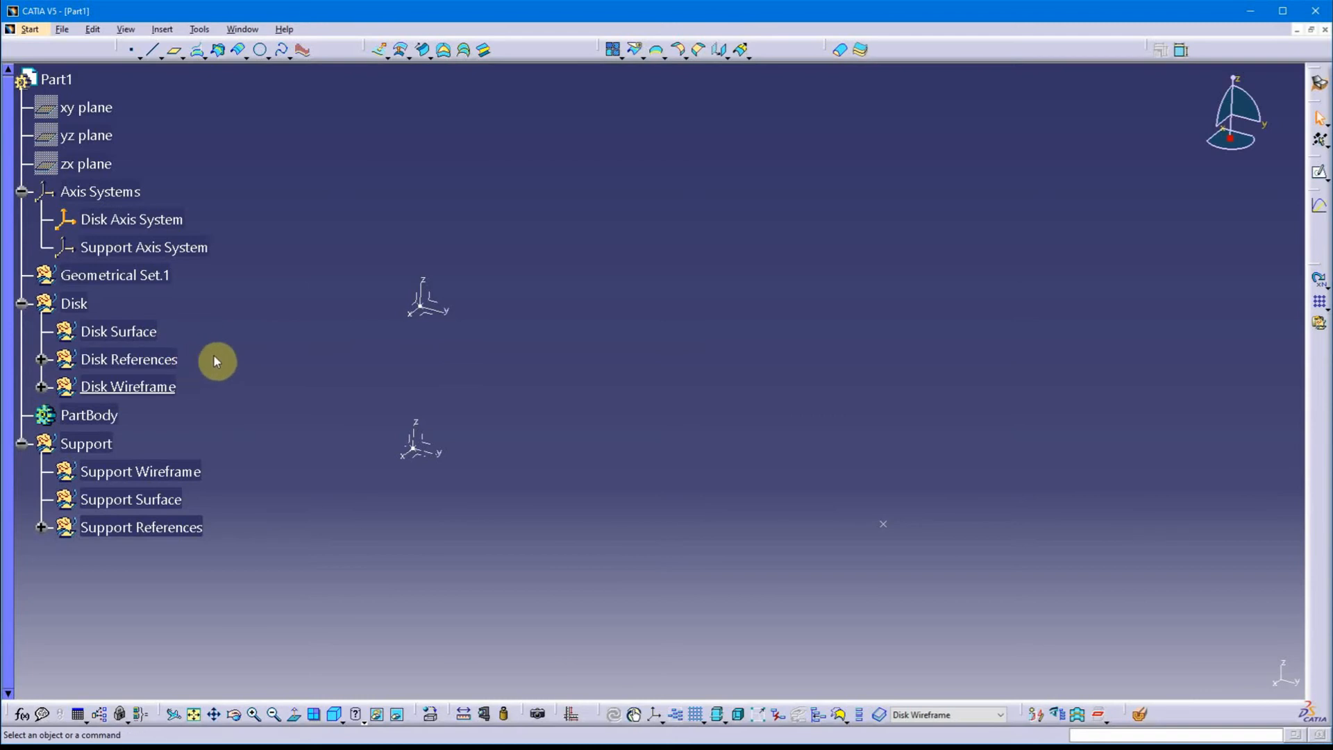
pyautogui.moveTo(335, 348); pyautogui.dragTo(498, 306, button='middle')
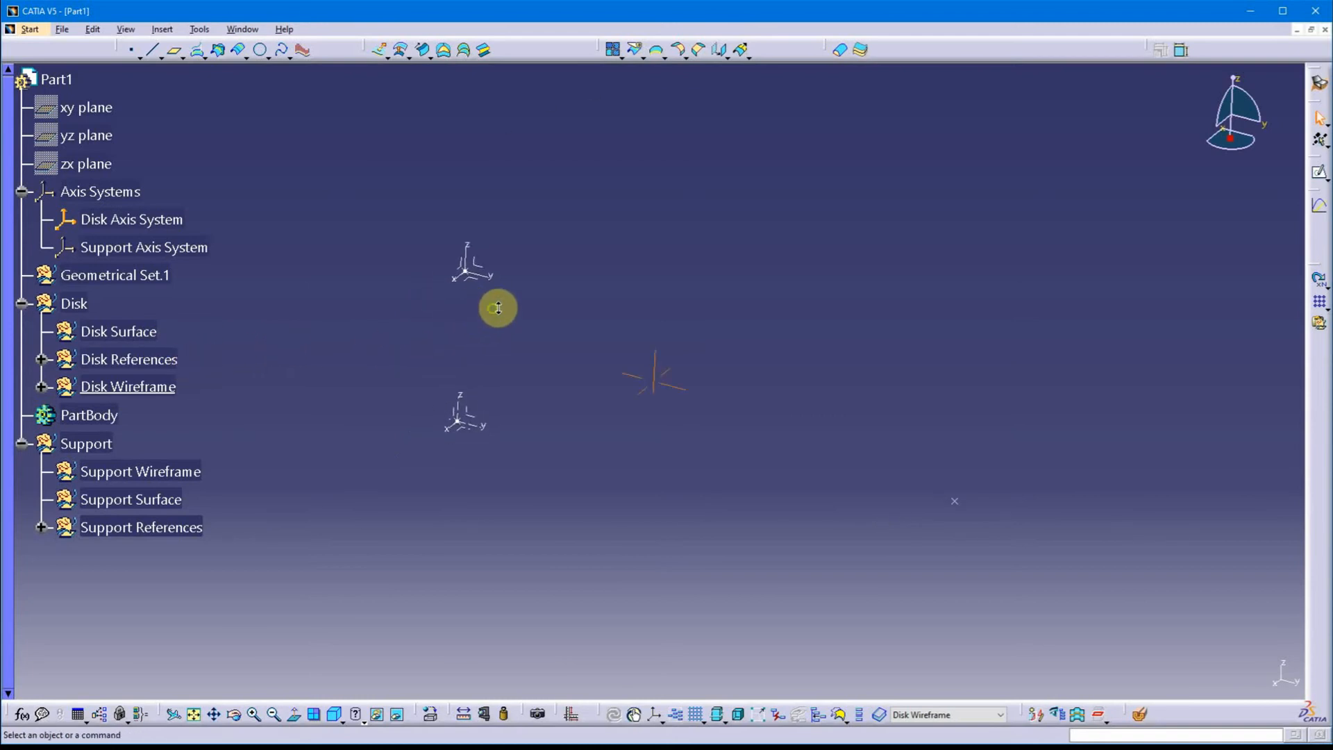
pyautogui.moveTo(590, 285)
pyautogui.mouseDown(button='middle')
pyautogui.moveTo(565, 298)
pyautogui.moveTo(584, 299)
pyautogui.mouseUp(button='middle')
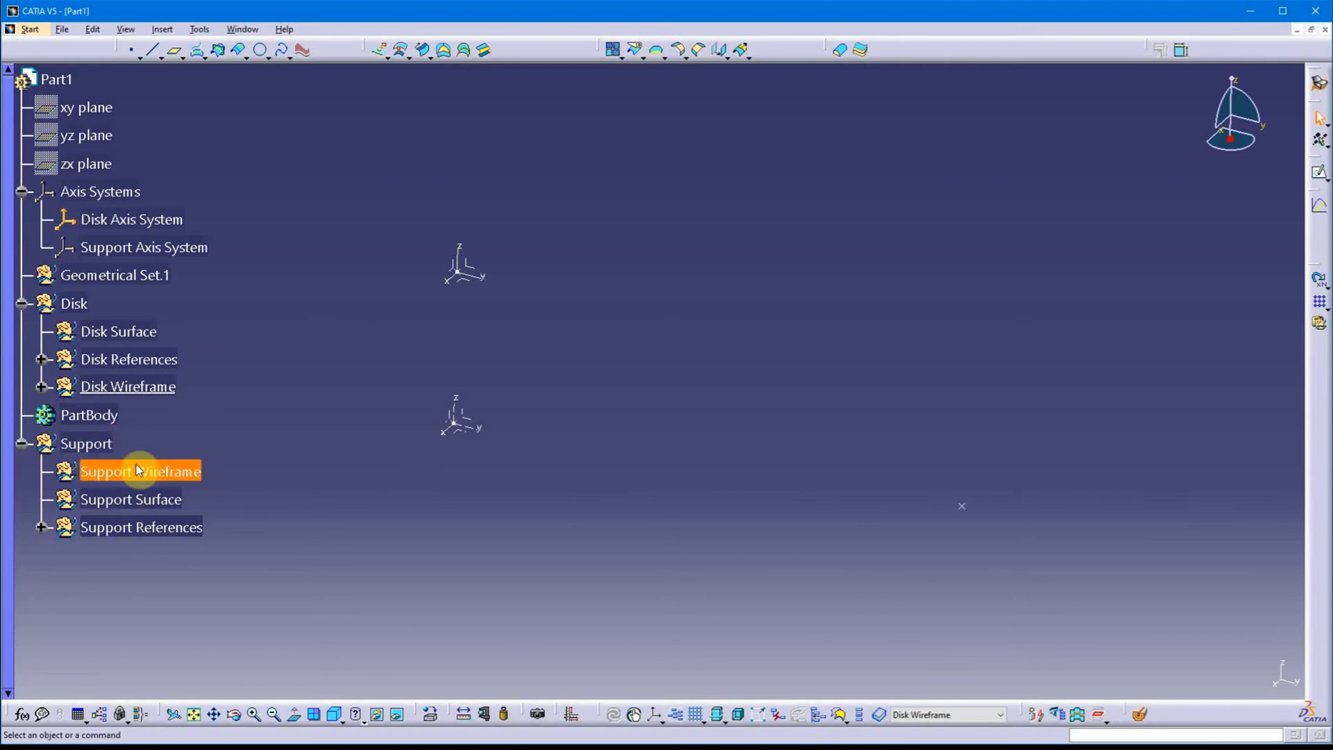
pyautogui.moveTo(548, 347); pyautogui.dragTo(536, 357, button='middle')
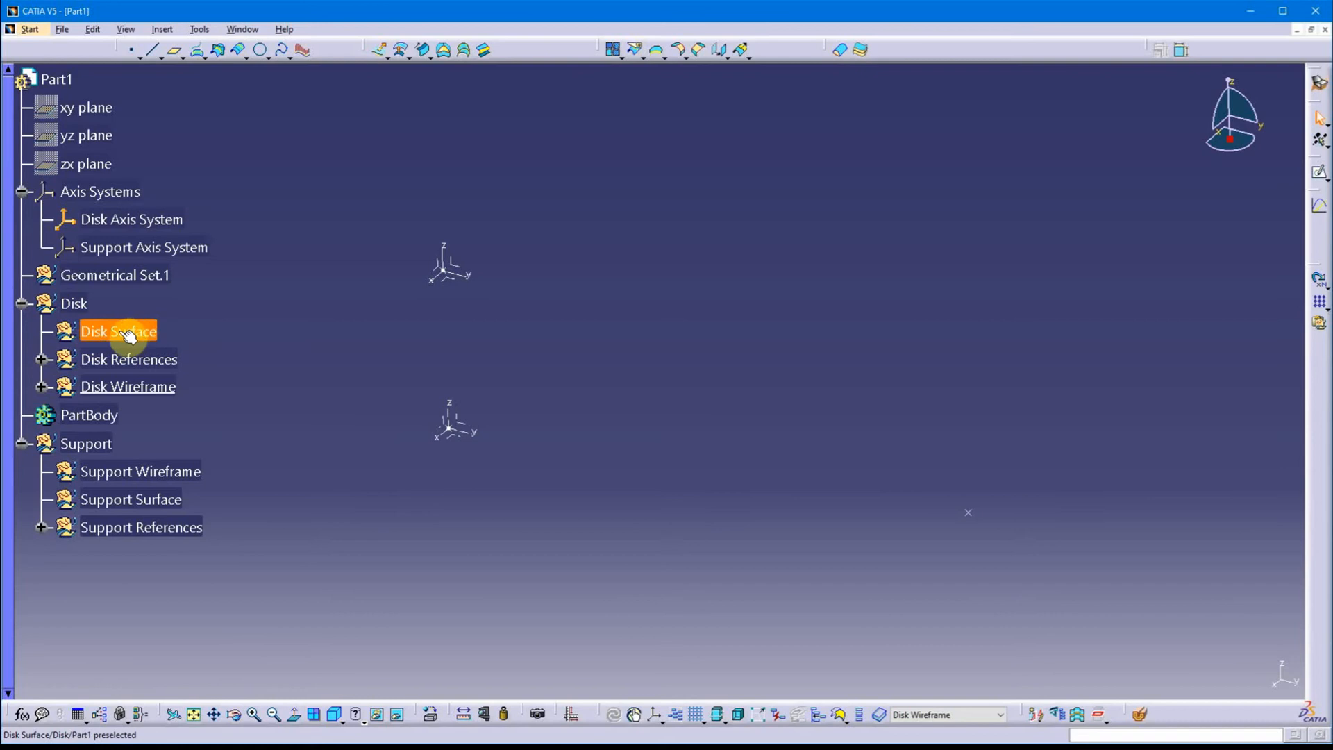
# Examine the coordinate definition and reference axis system of the point in the Disk Wireframe set.
pyautogui.click(42, 389)
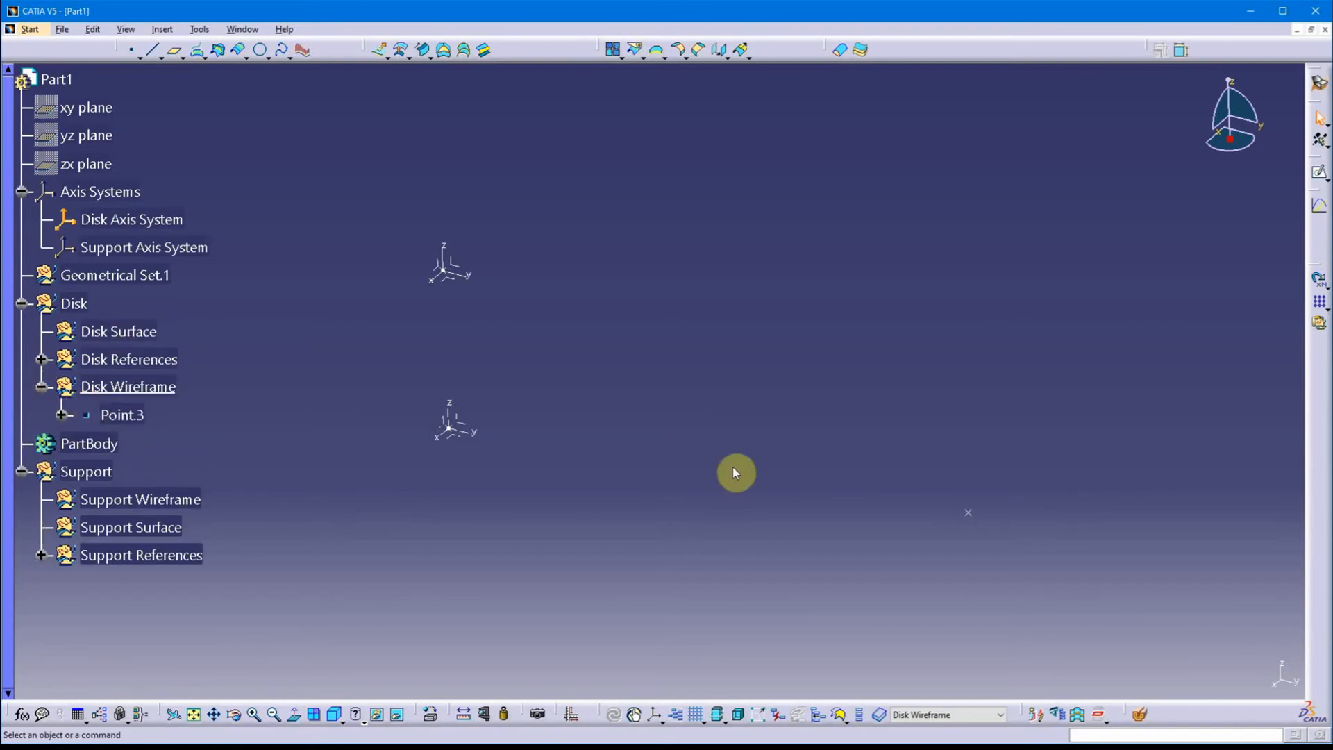
pyautogui.moveTo(844, 531); pyautogui.dragTo(819, 524, button='middle')
pyautogui.moveTo(354, 358); pyautogui.dragTo(352, 359, button='middle')
pyautogui.doubleClick(136, 418)
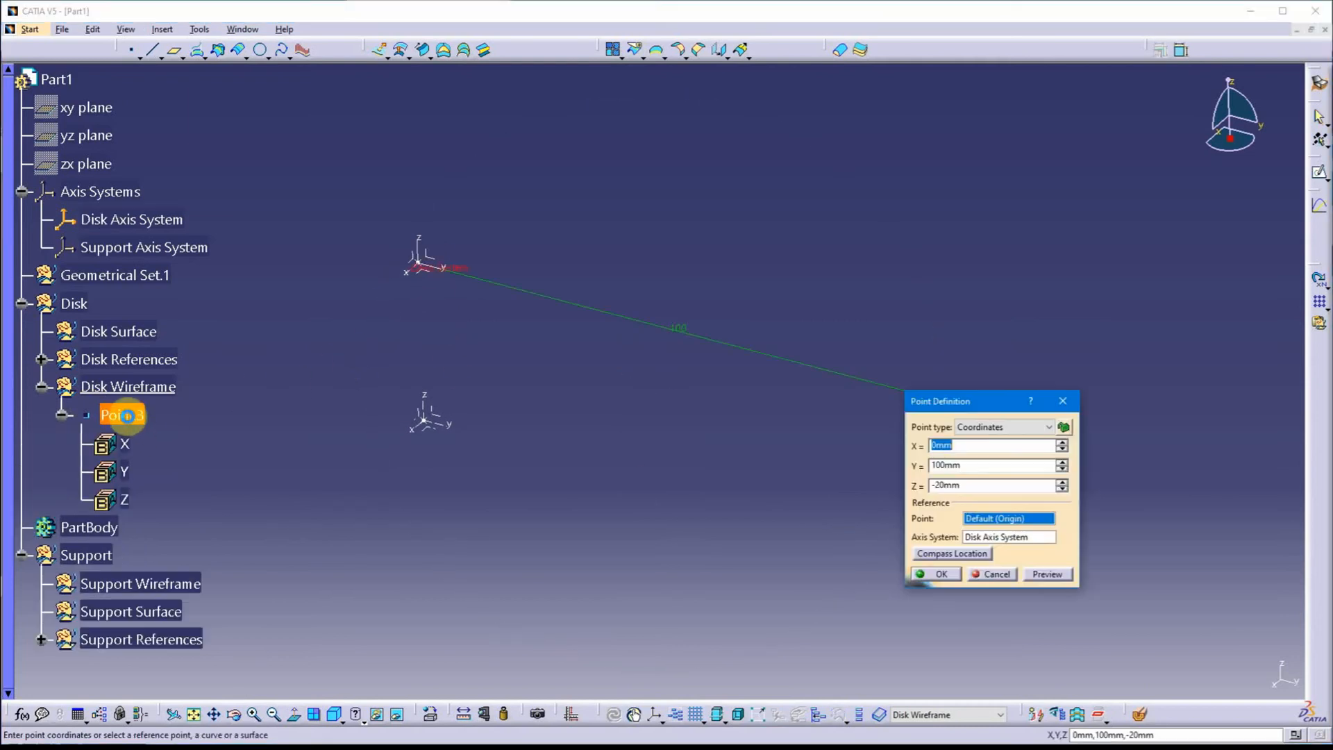
pyautogui.moveTo(976, 409); pyautogui.dragTo(966, 101)
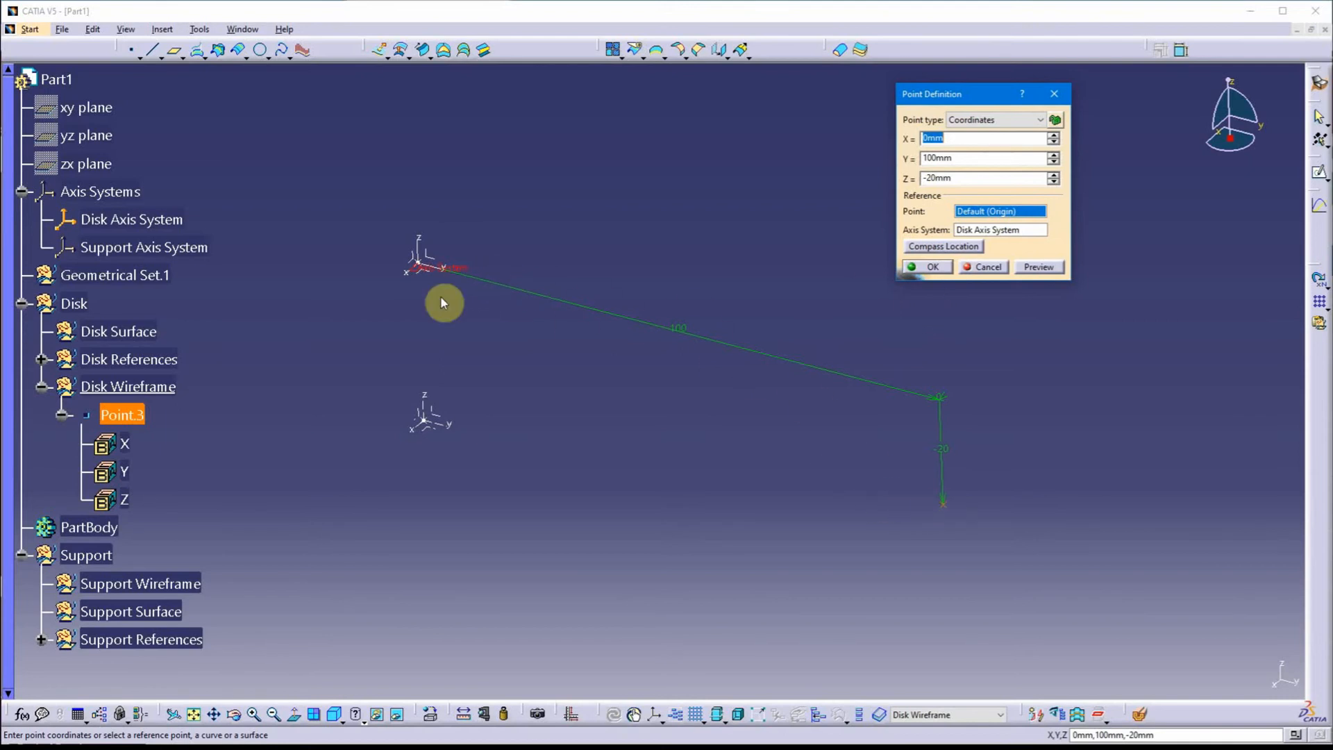
pyautogui.click(933, 267)
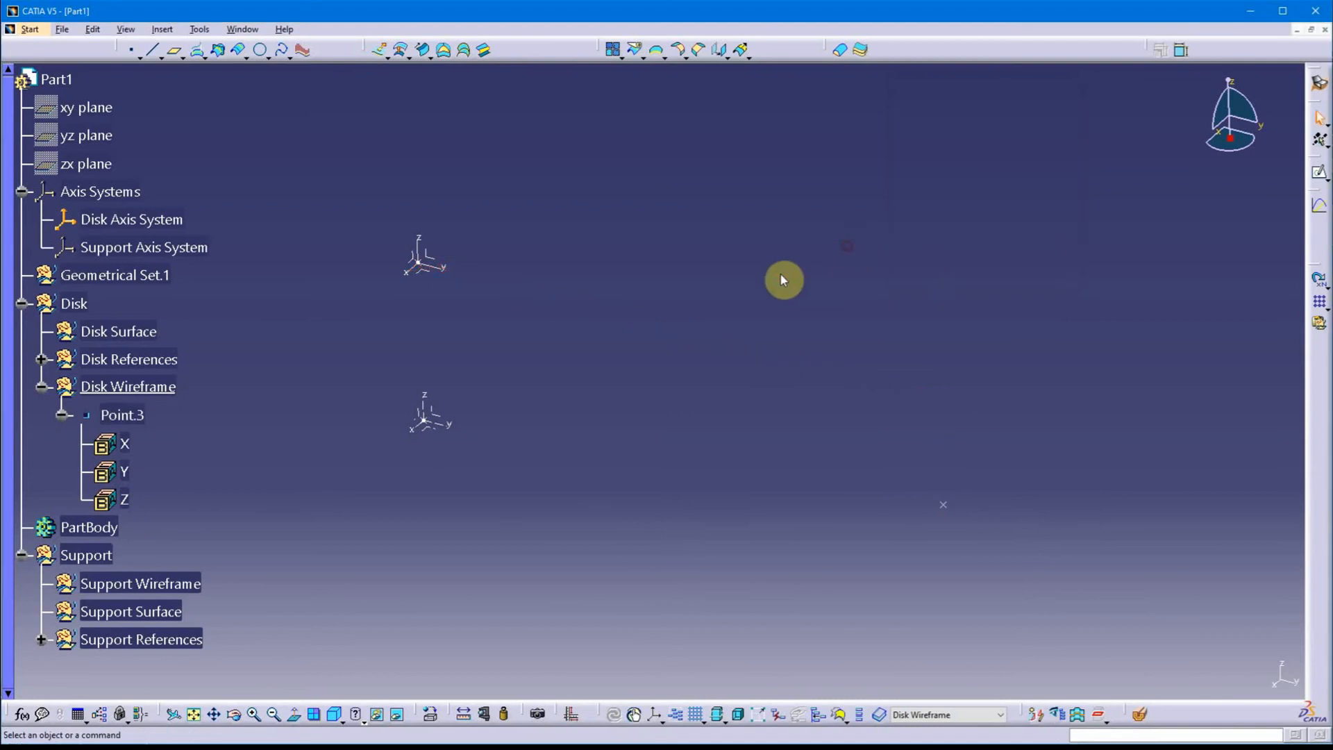
# Start a spline from the Disk Axis System's origin point to Point.3.
pyautogui.moveTo(627, 281); pyautogui.dragTo(635, 286, button='middle')
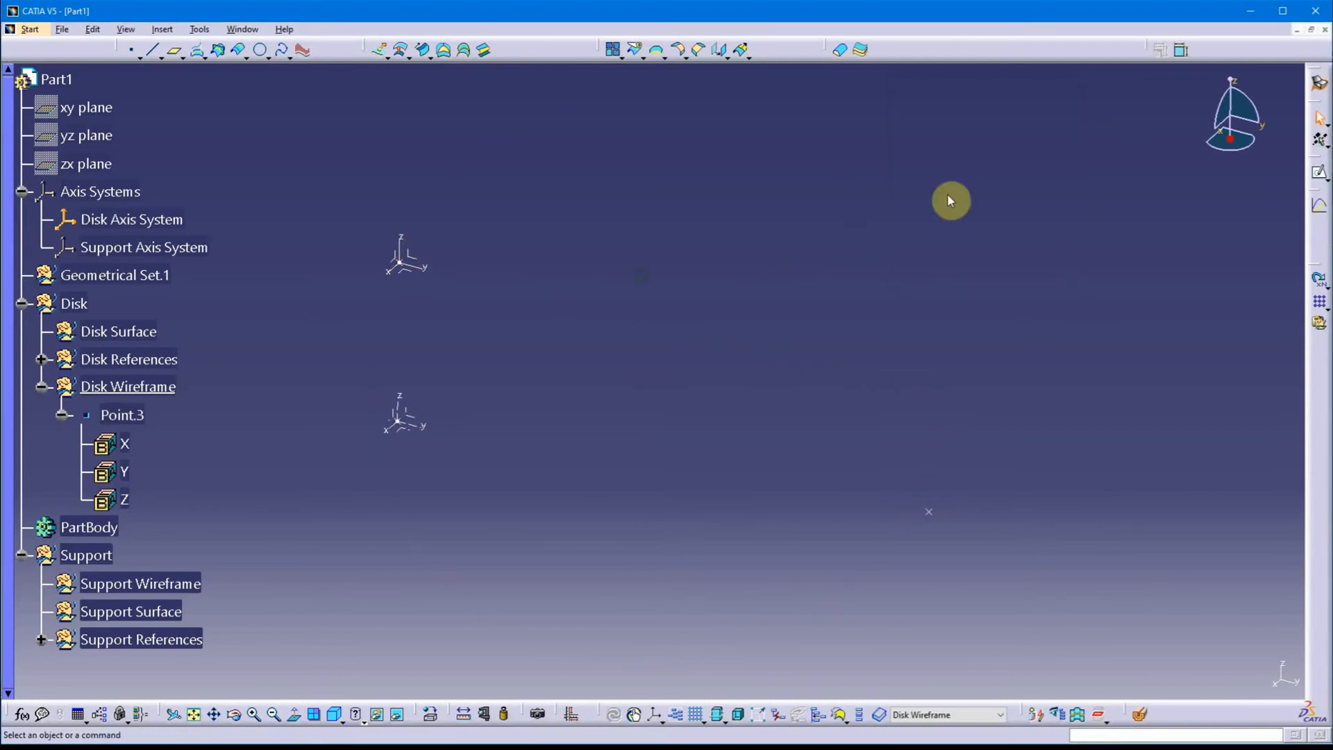
pyautogui.moveTo(684, 429); pyautogui.dragTo(681, 425, button='middle')
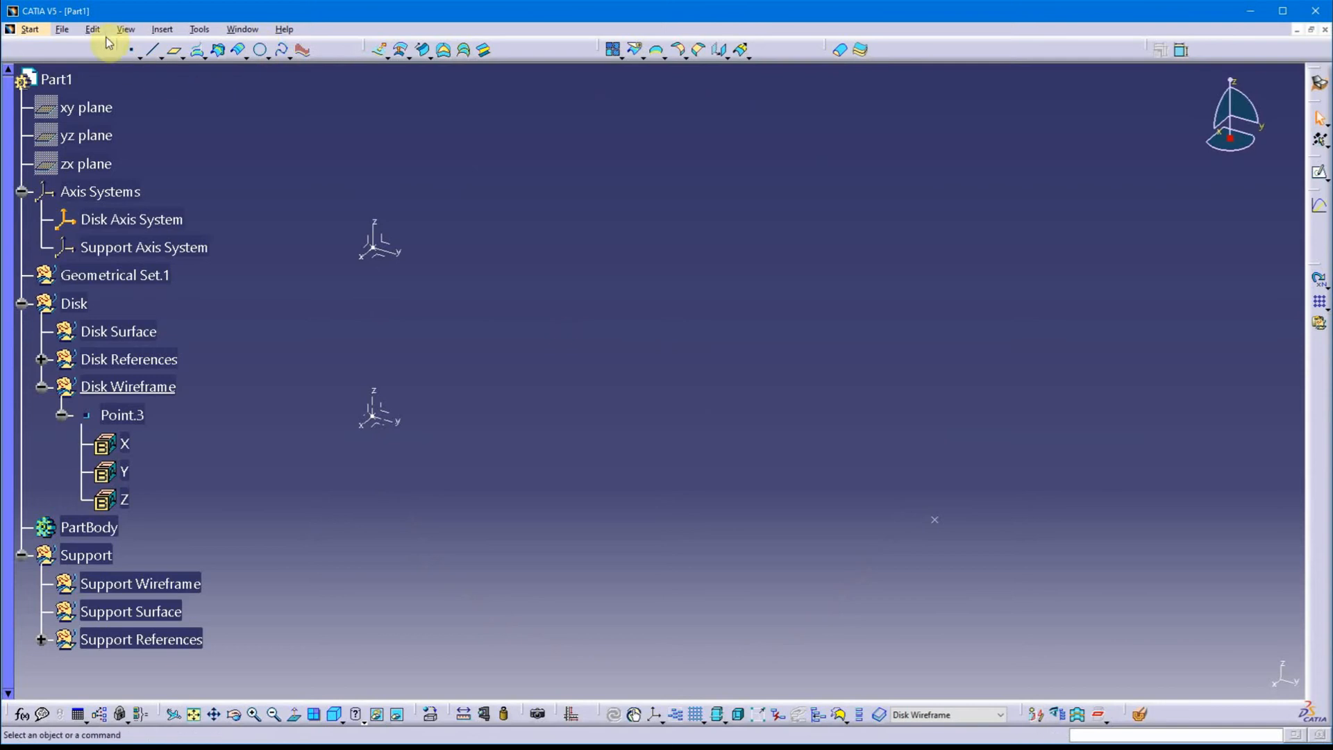
pyautogui.click(280, 52)
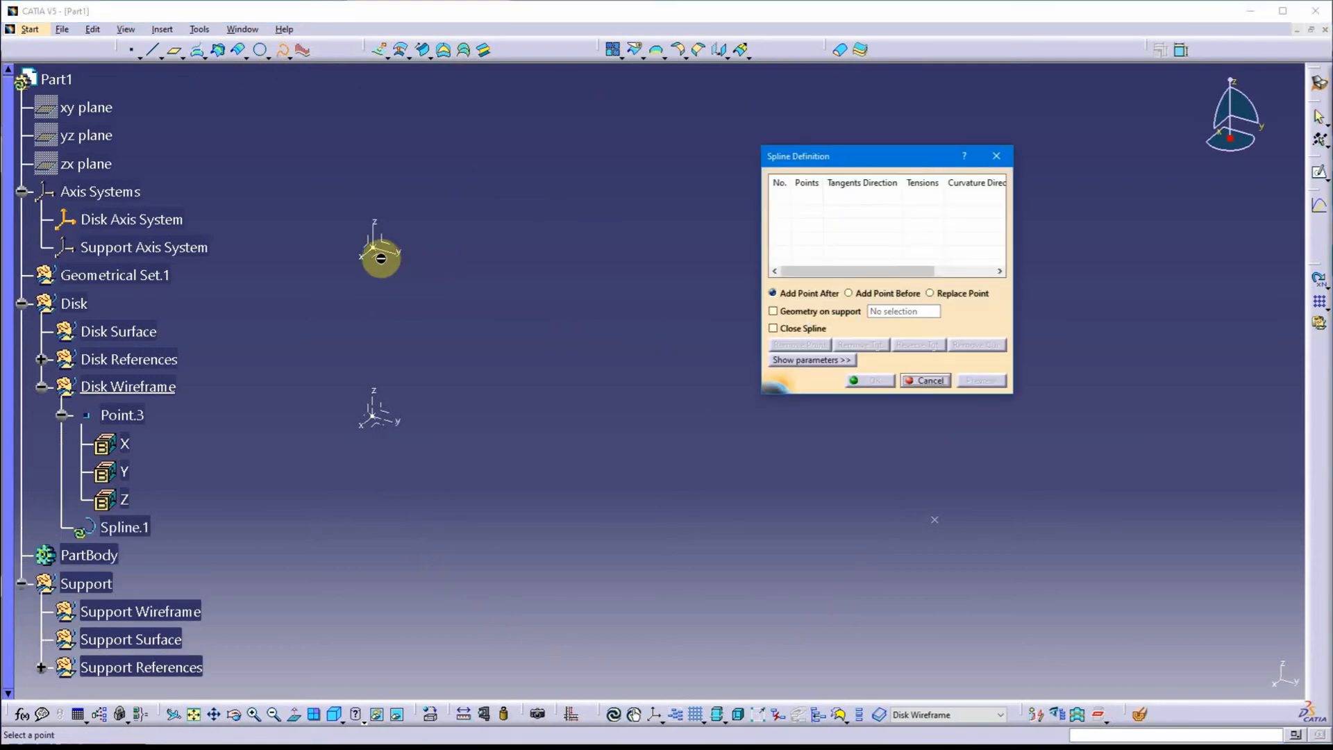
pyautogui.click(376, 252)
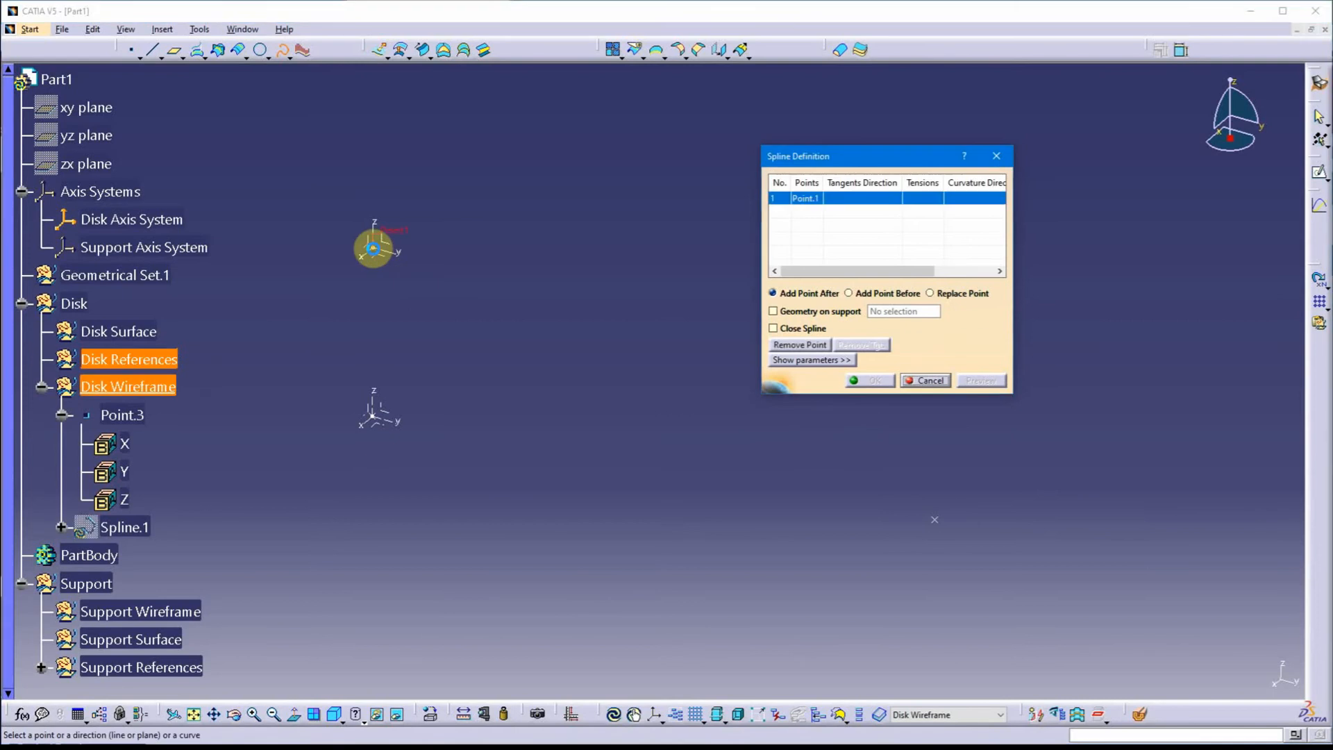
pyautogui.click(935, 520)
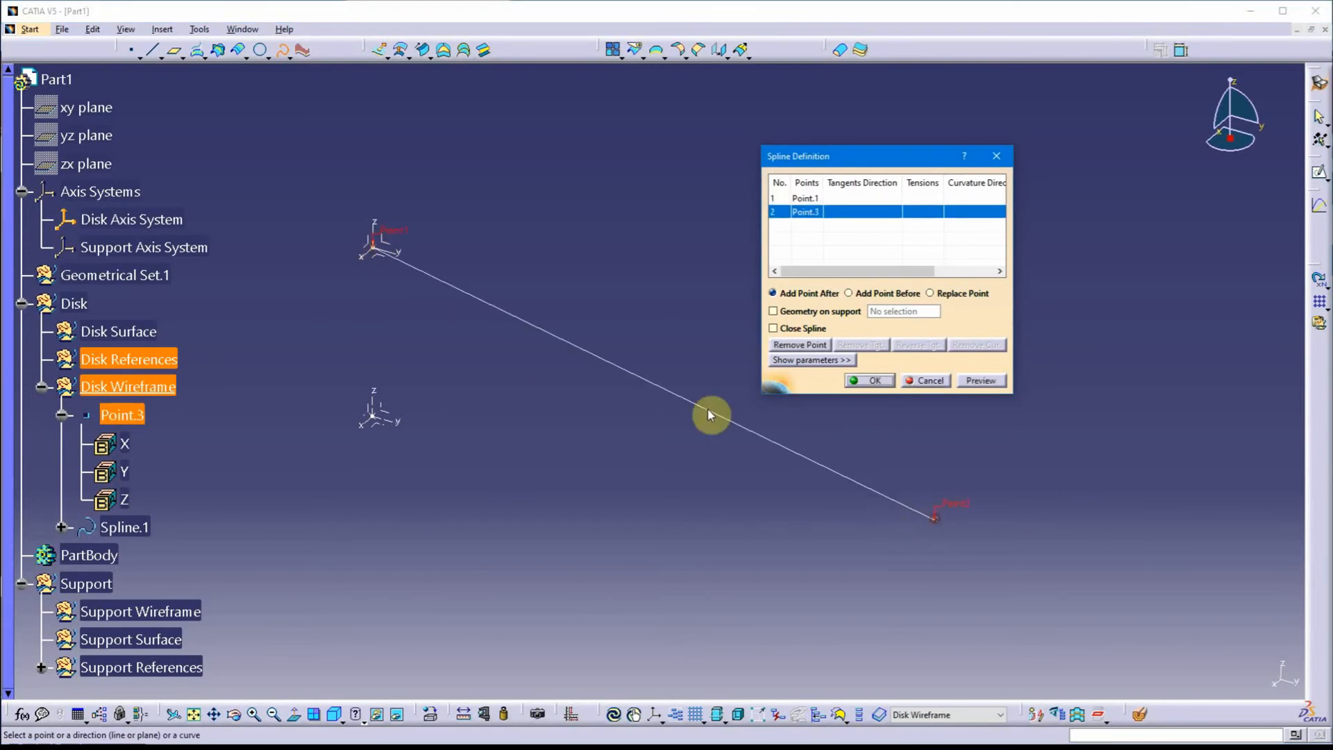
# Constrain the spline's first point from curve, using the Disk Axis System's Y axis with tangency continuity.
pyautogui.moveTo(654, 362)
pyautogui.mouseDown(button='middle')
pyautogui.moveTo(634, 348)
pyautogui.moveTo(625, 375)
pyautogui.mouseUp(button='middle')
pyautogui.click(802, 199)
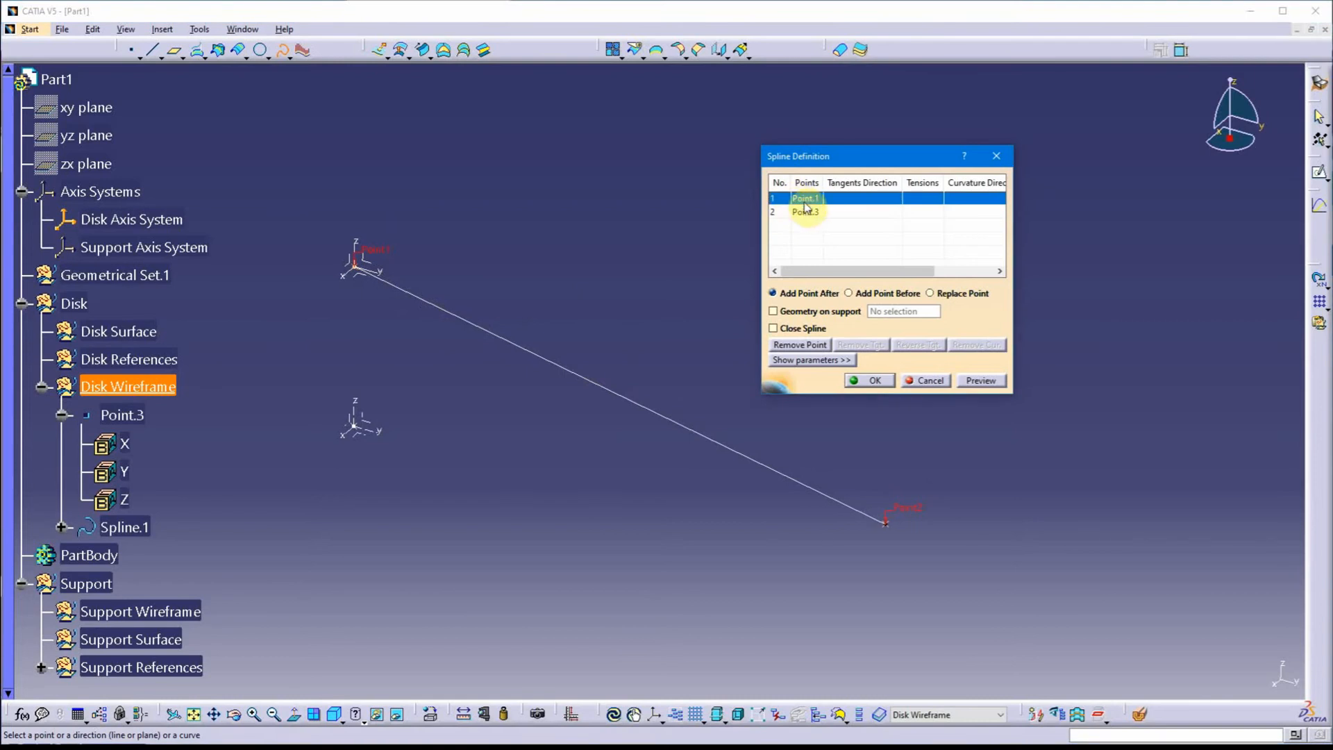
pyautogui.click(847, 361)
pyautogui.click(929, 341)
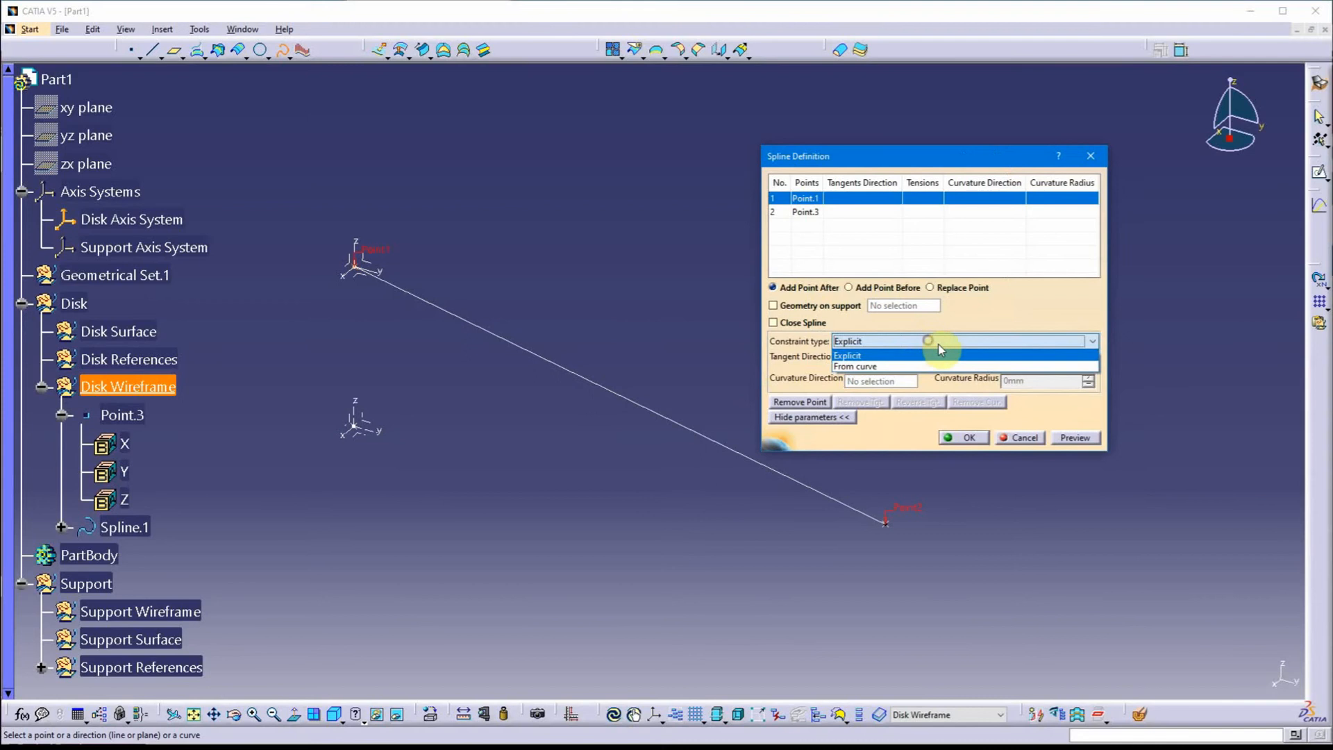
pyautogui.click(891, 366)
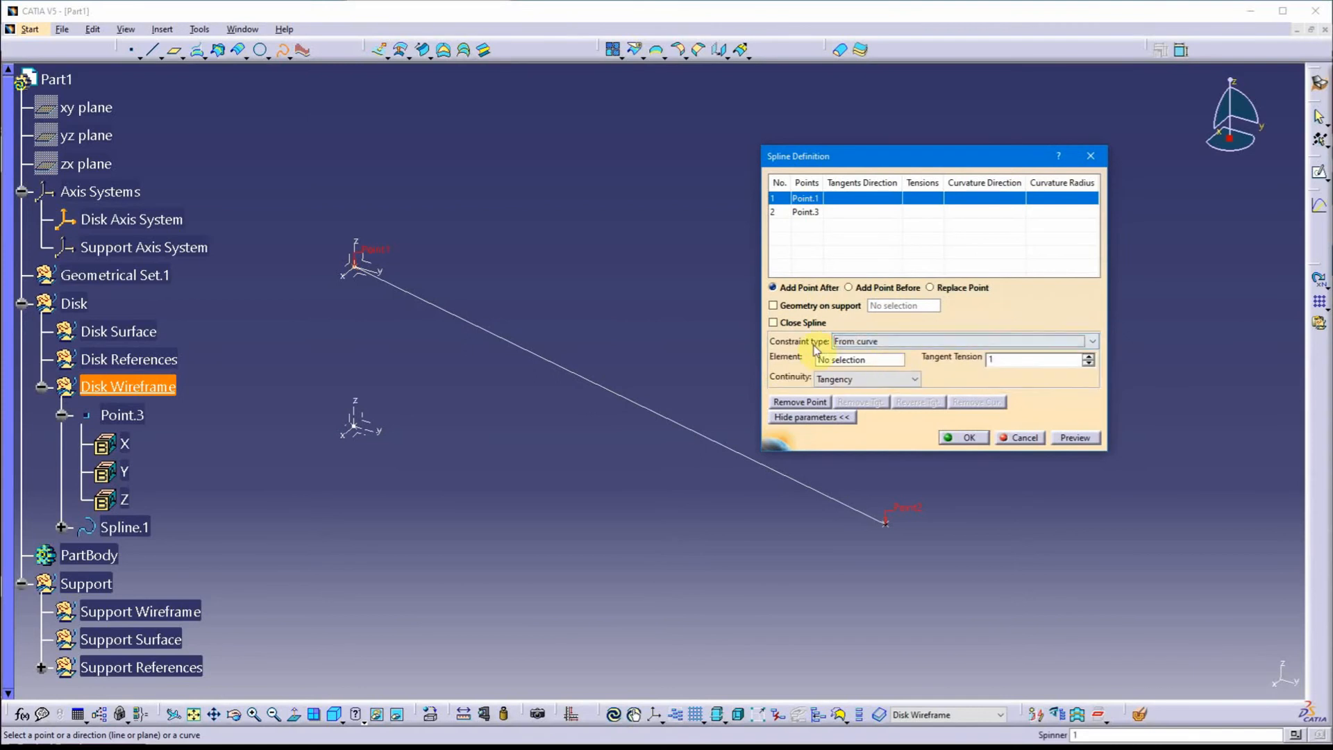
pyautogui.click(384, 277)
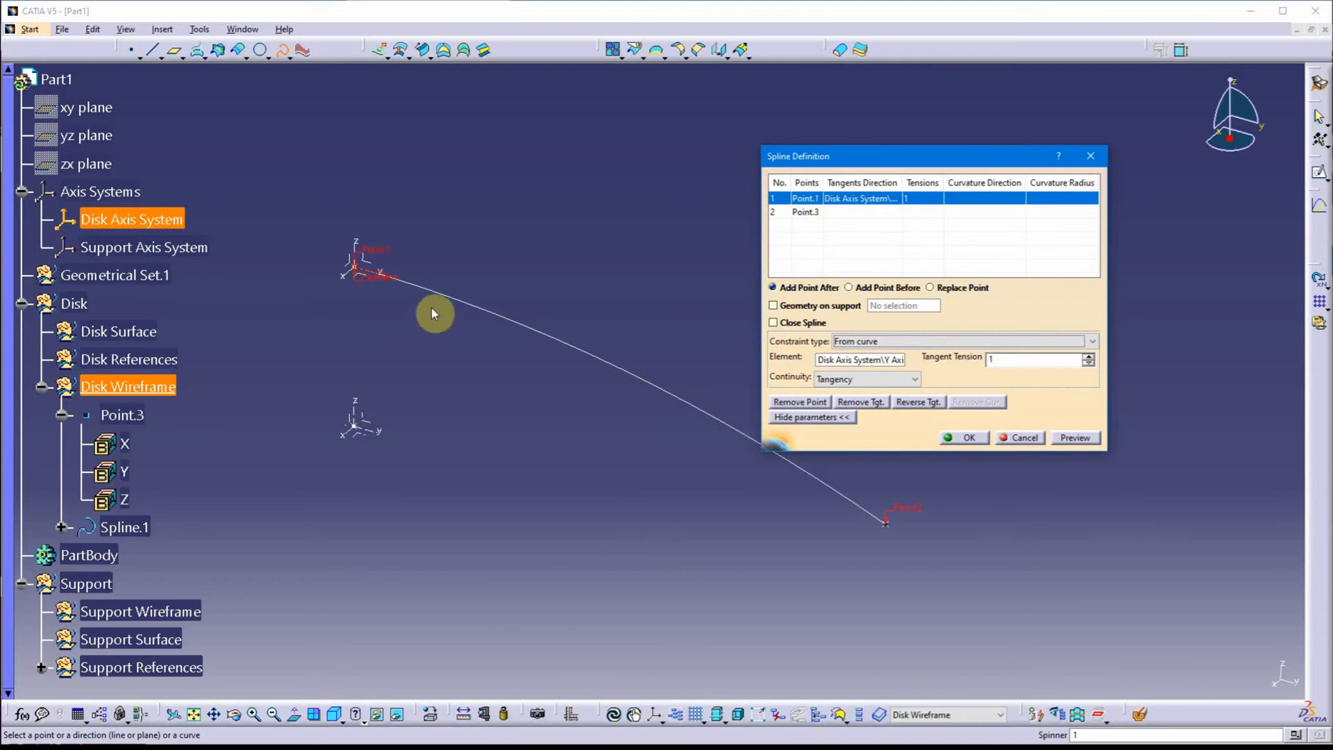
# Constrain the spline's second point from curve with tangency to the Disk Axis System's Y axis, and create the spline.
pyautogui.moveTo(608, 456)
pyautogui.mouseDown(button='middle')
pyautogui.moveTo(540, 472)
pyautogui.moveTo(605, 396)
pyautogui.moveTo(619, 453)
pyautogui.moveTo(612, 445)
pyautogui.mouseUp(button='middle')
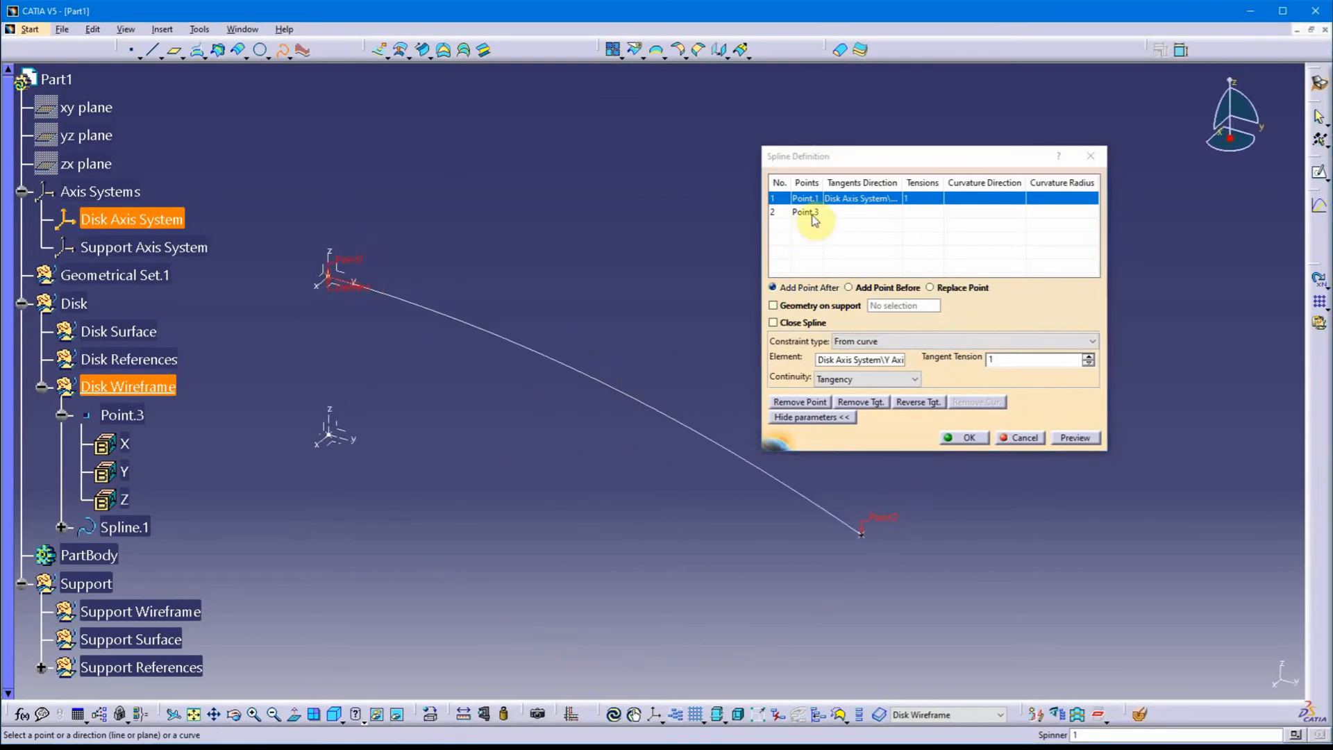
pyautogui.click(804, 214)
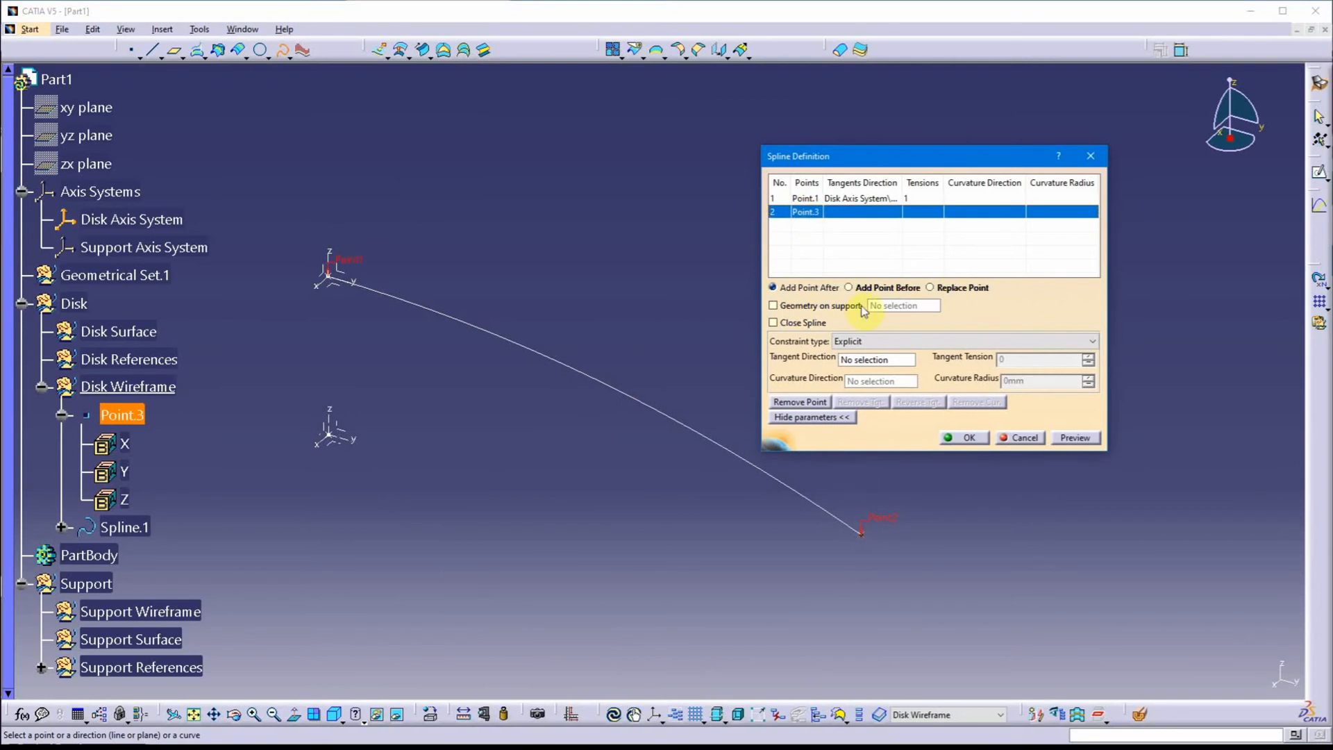
pyautogui.click(827, 419)
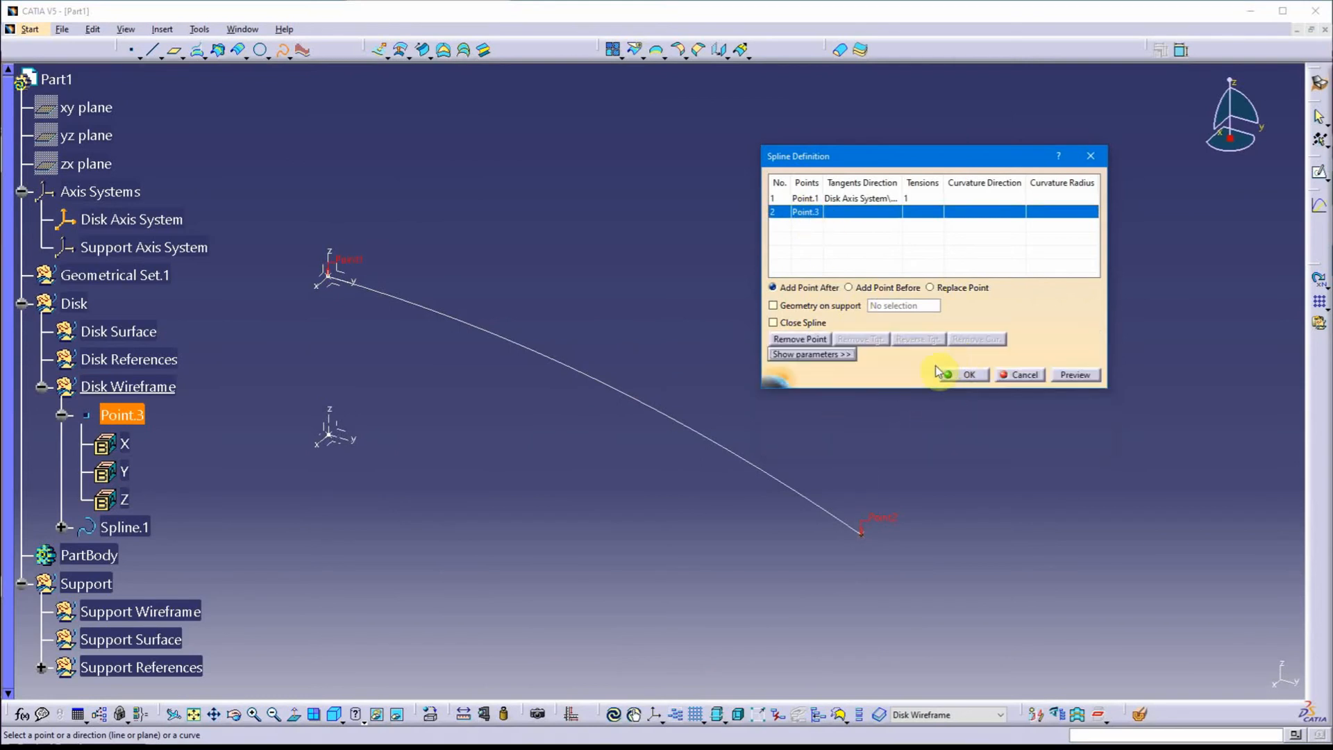
pyautogui.click(829, 356)
pyautogui.click(997, 341)
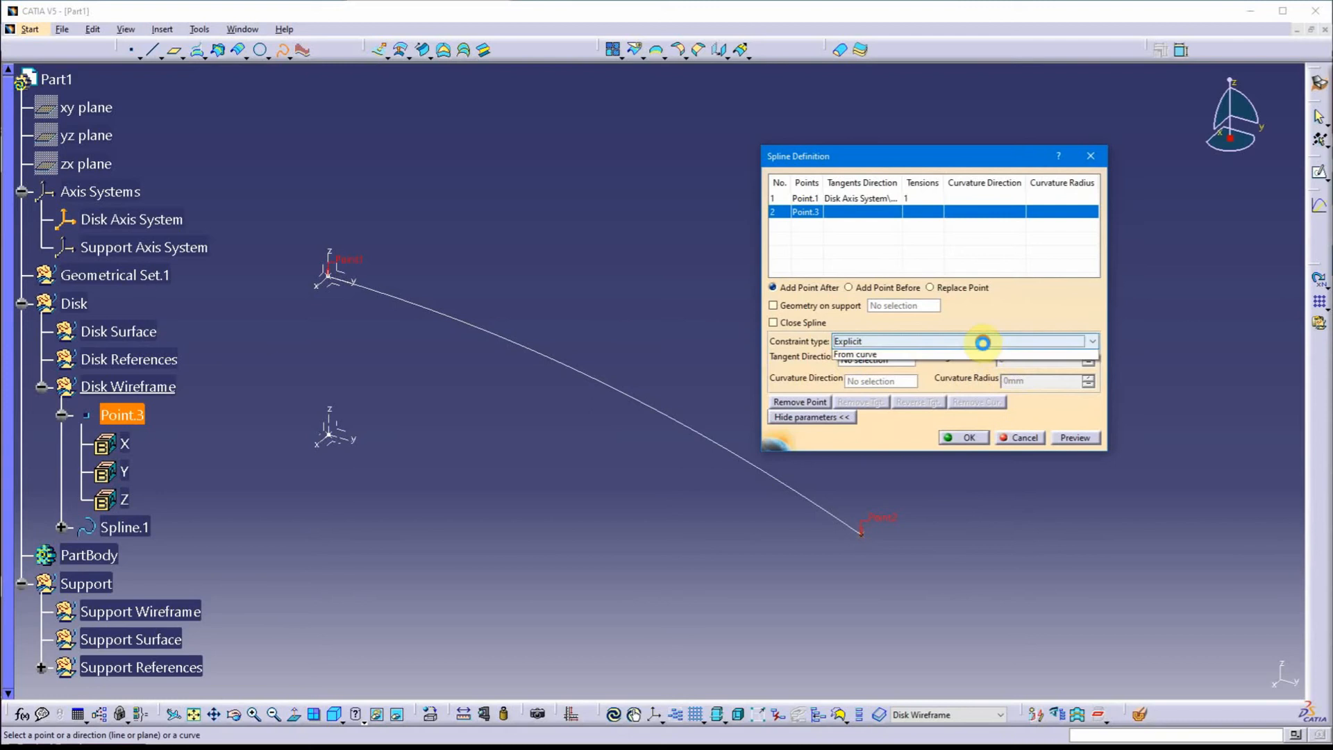
pyautogui.click(969, 367)
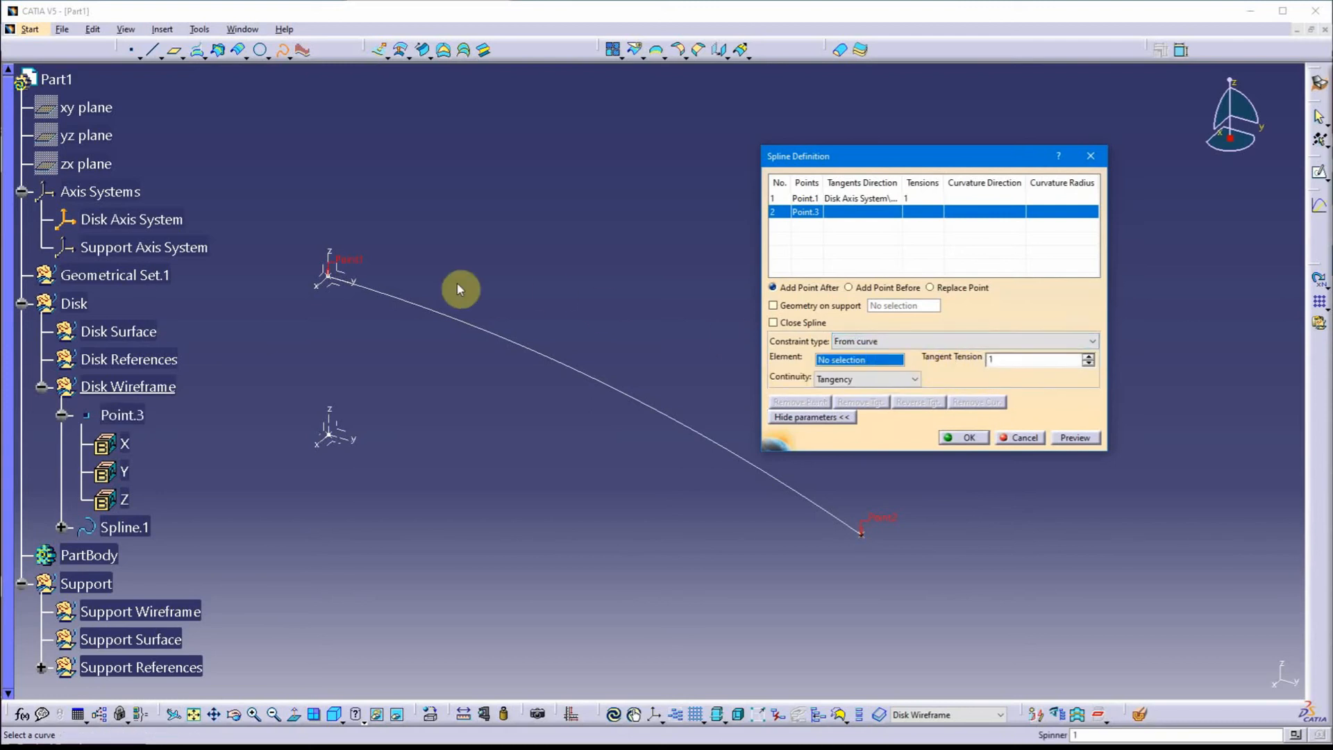
pyautogui.click(361, 291)
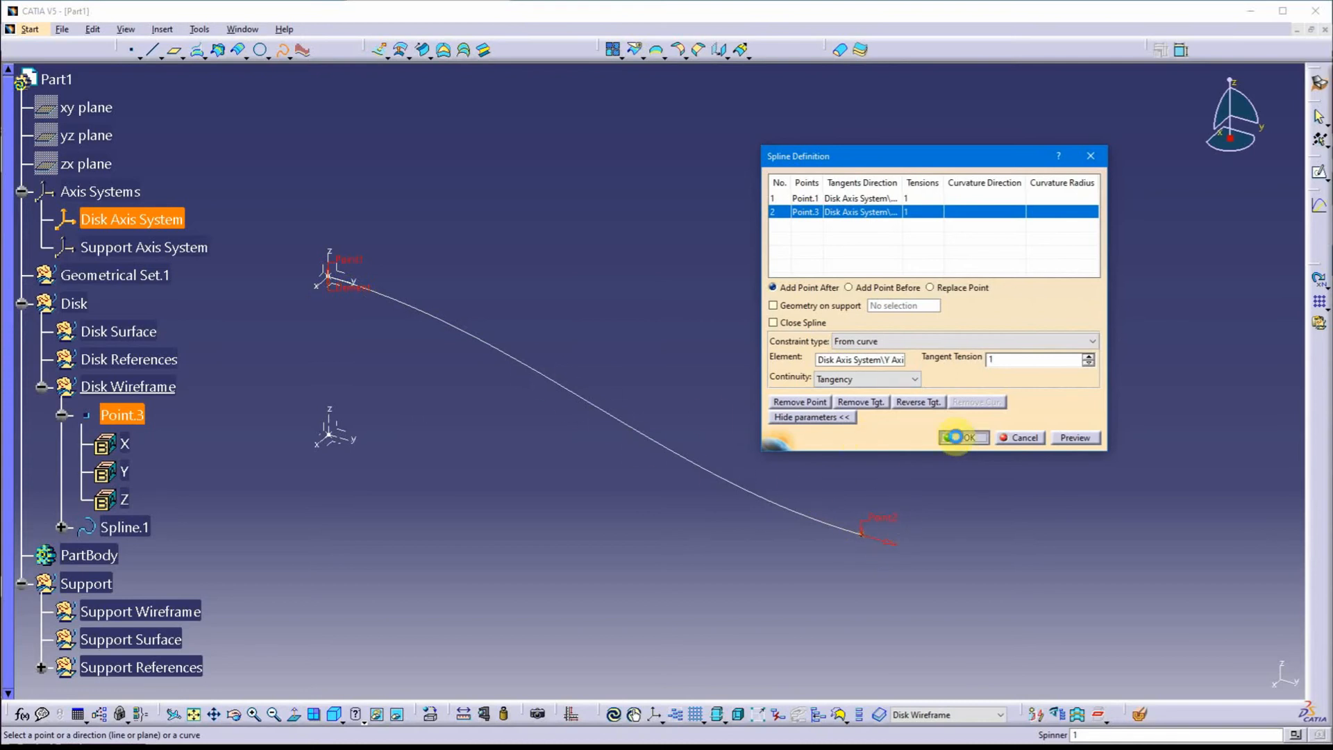
pyautogui.click(956, 437)
# Collapse the Disk Wireframe set and define Disk Surface as the in-work object.
pyautogui.moveTo(568, 357); pyautogui.dragTo(628, 294, button='middle')
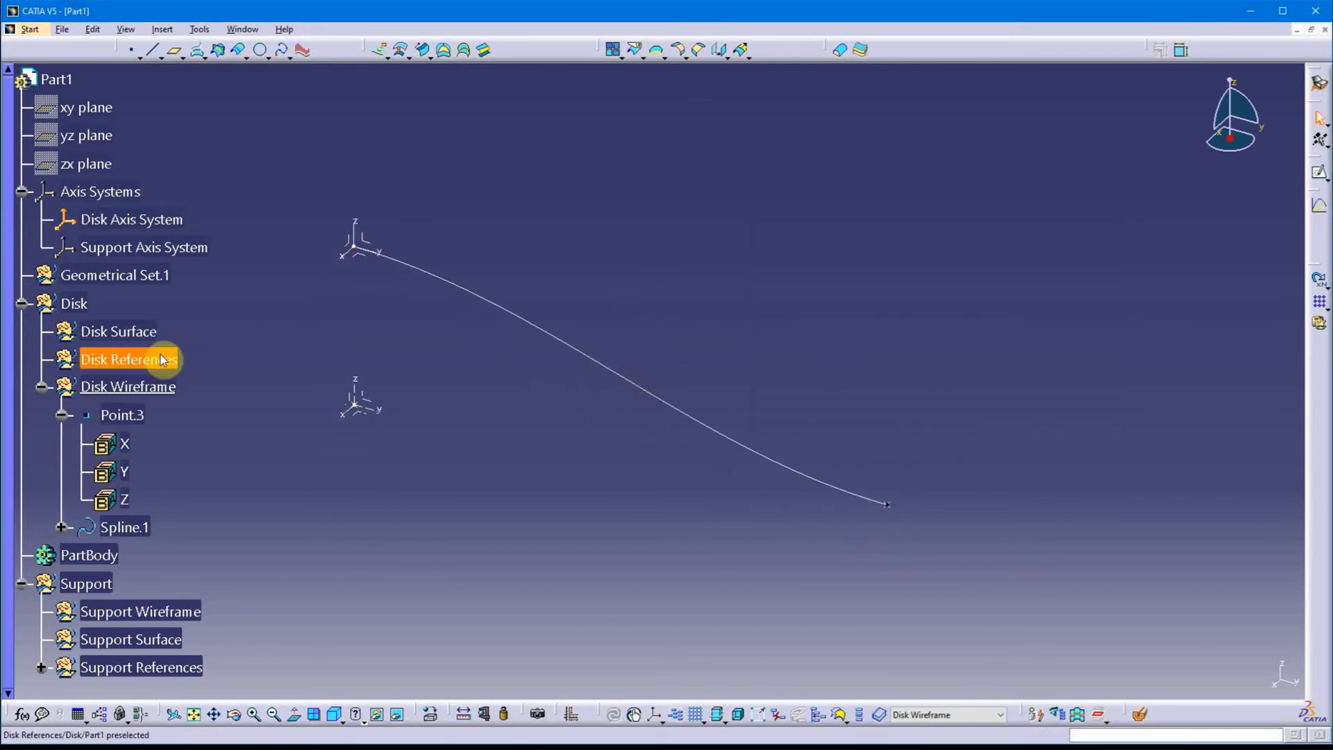
pyautogui.click(41, 387)
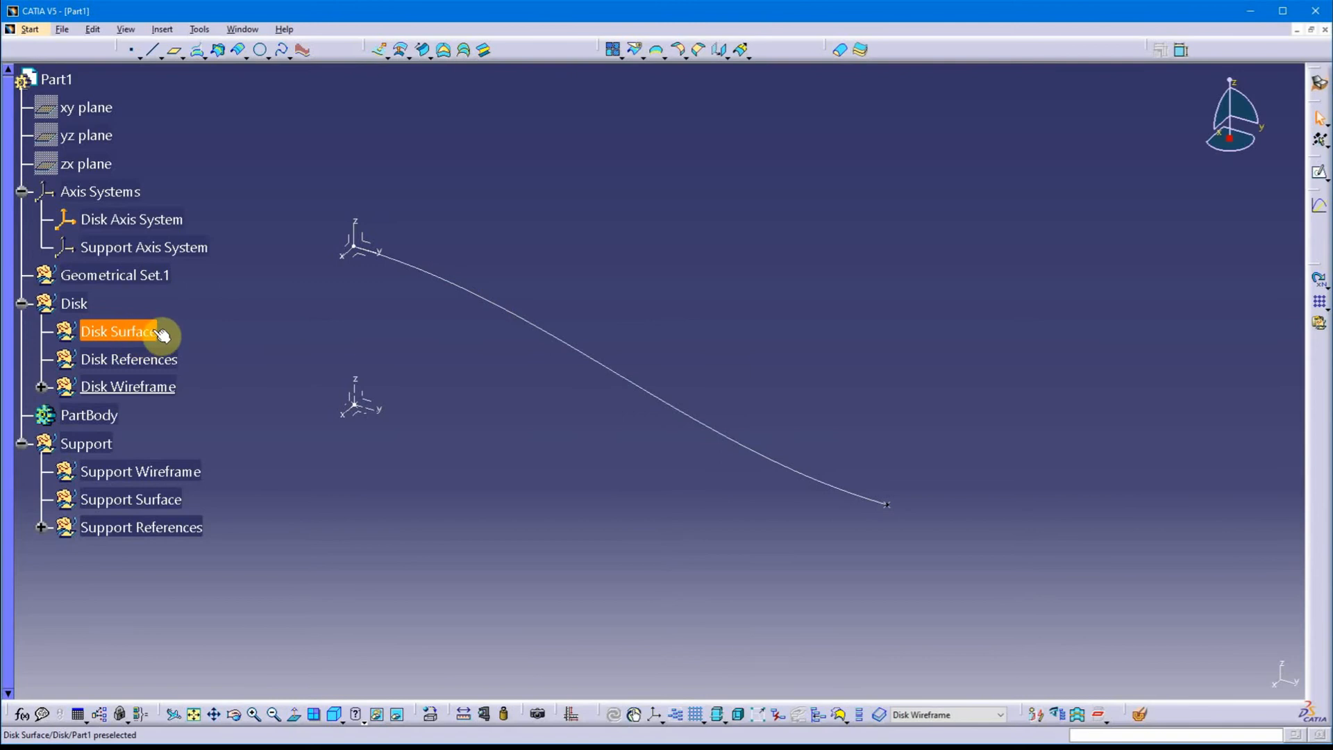
pyautogui.rightClick(124, 333)
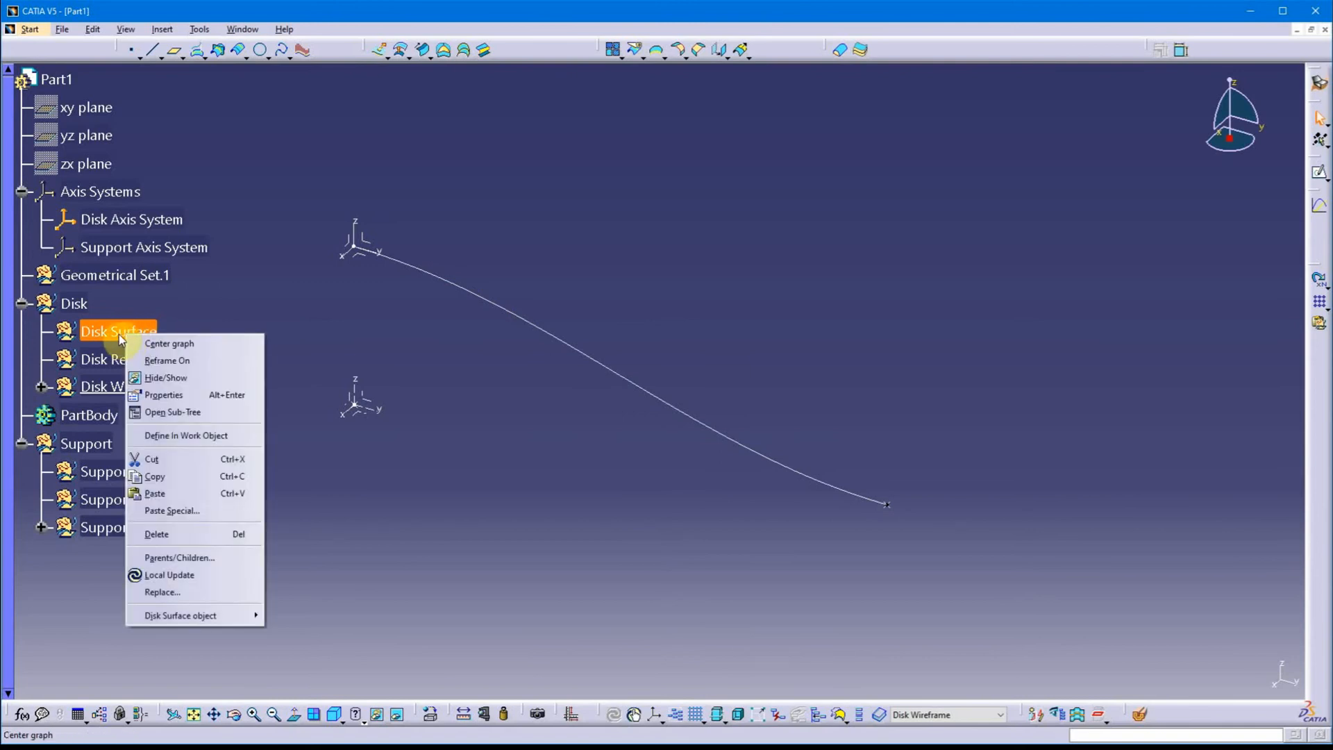
pyautogui.click(184, 435)
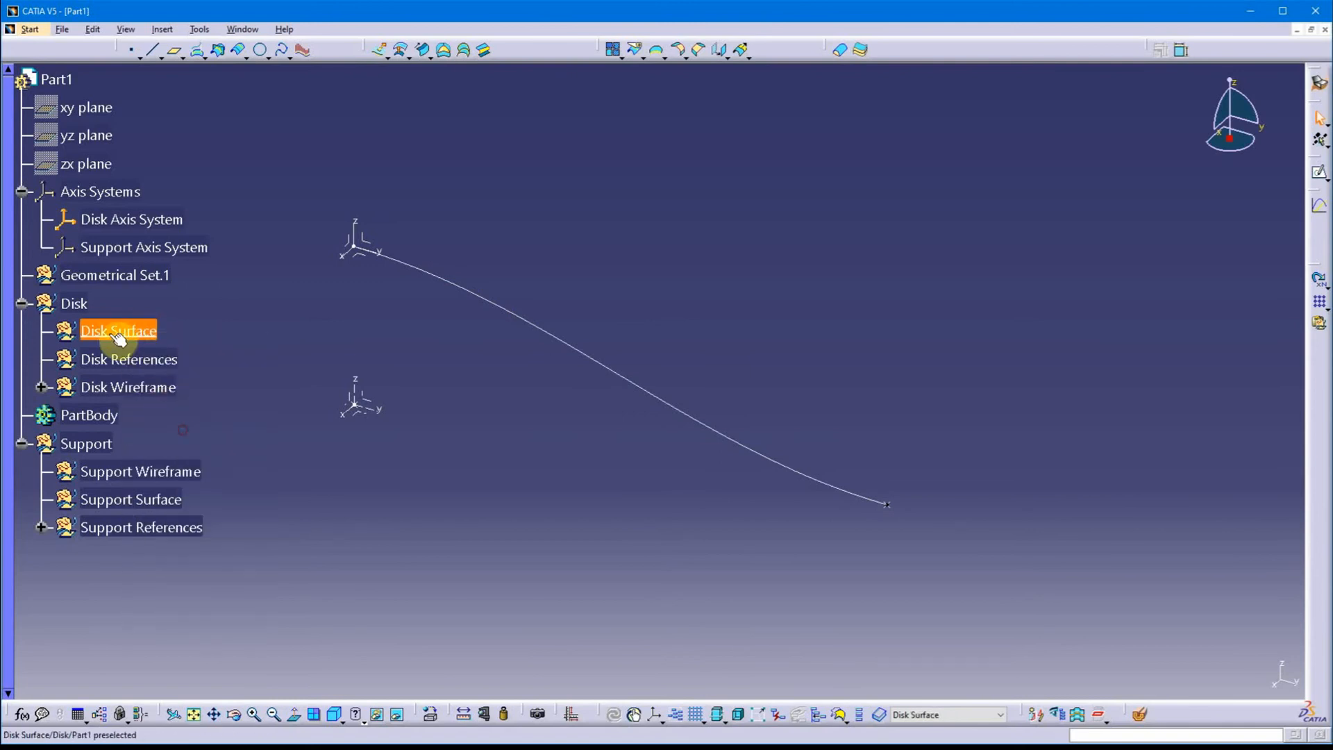
# Create a revolved surface from the spline about the Disk Axis System's Z axis with a first angle of 360 degrees.
pyautogui.moveTo(420, 396); pyautogui.dragTo(441, 417, button='middle')
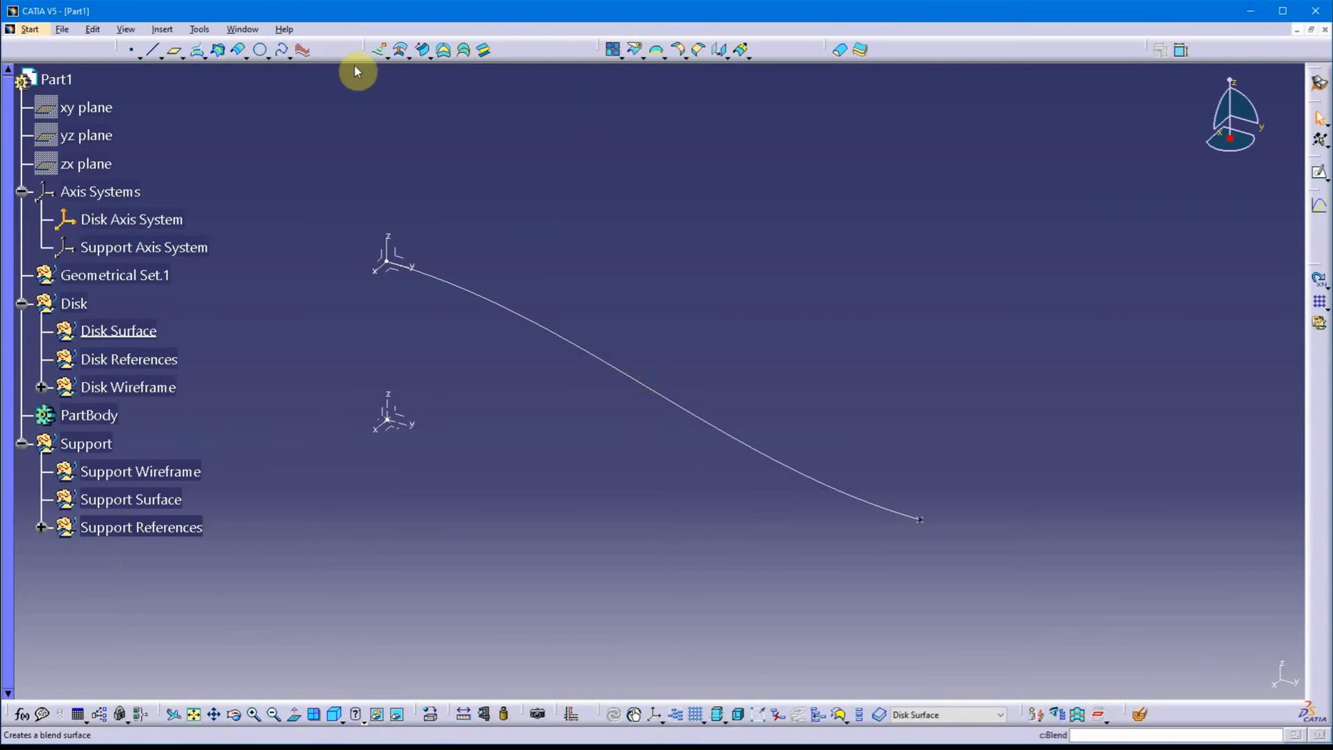
pyautogui.click(386, 56)
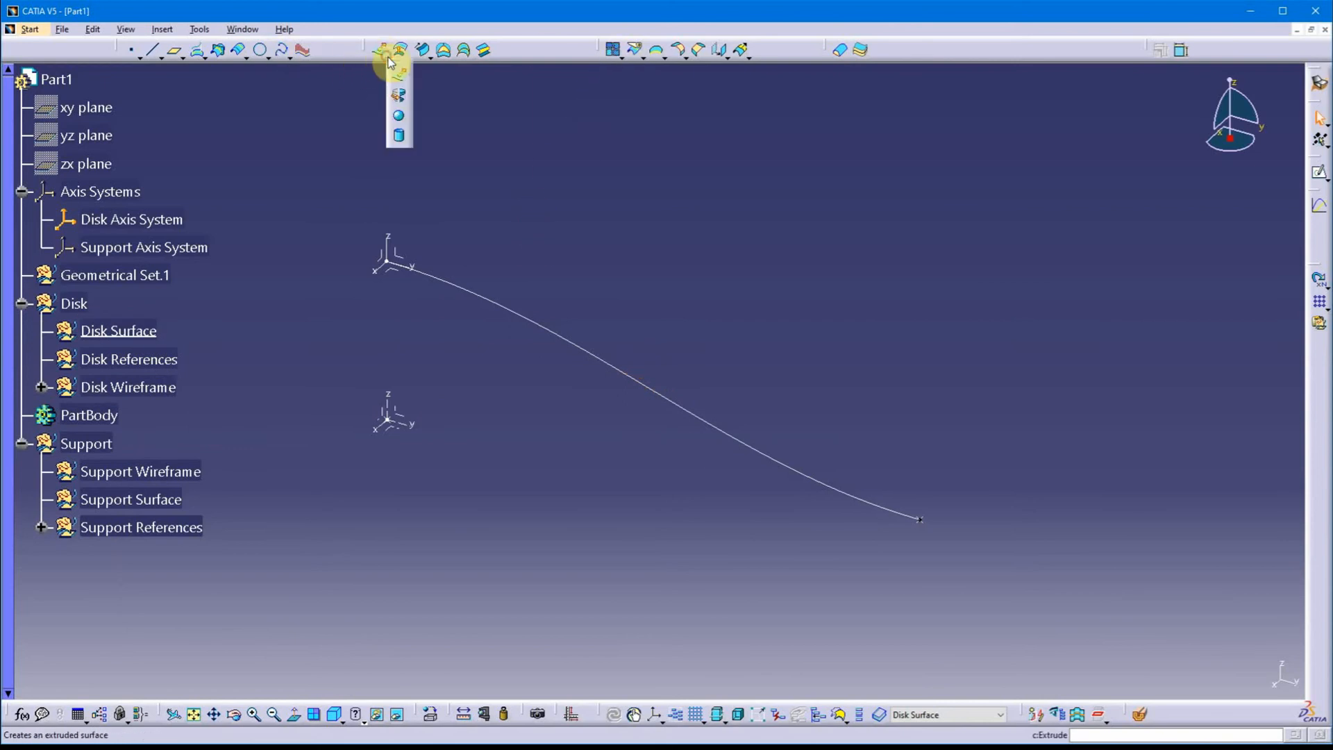
pyautogui.click(398, 95)
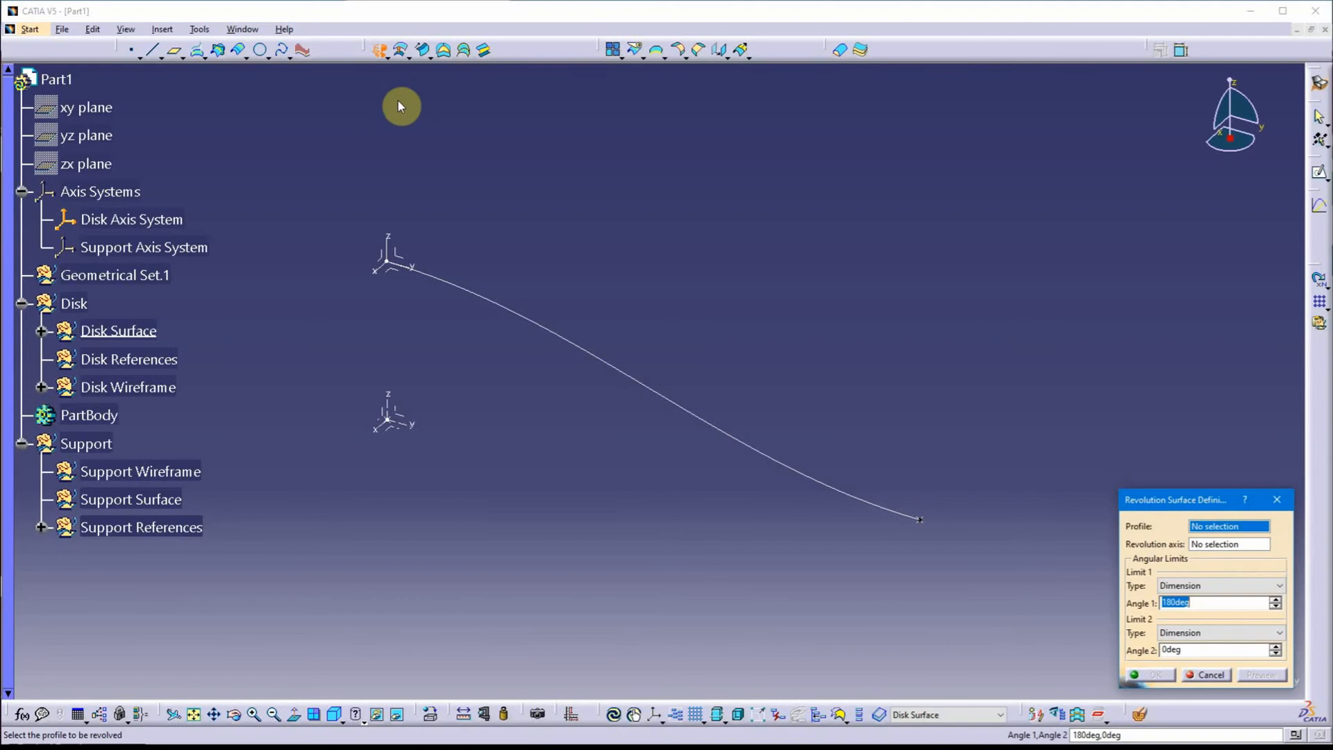
pyautogui.moveTo(1141, 508); pyautogui.dragTo(1034, 342)
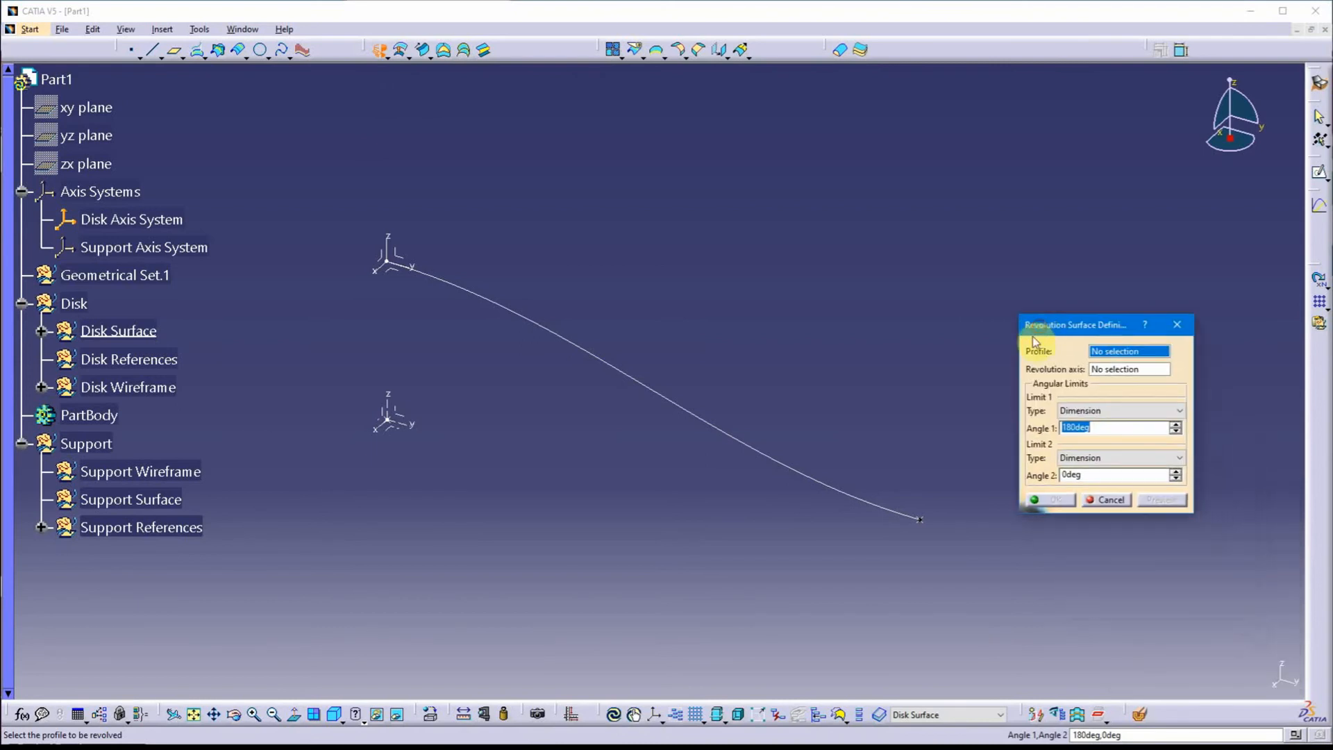
pyautogui.click(772, 461)
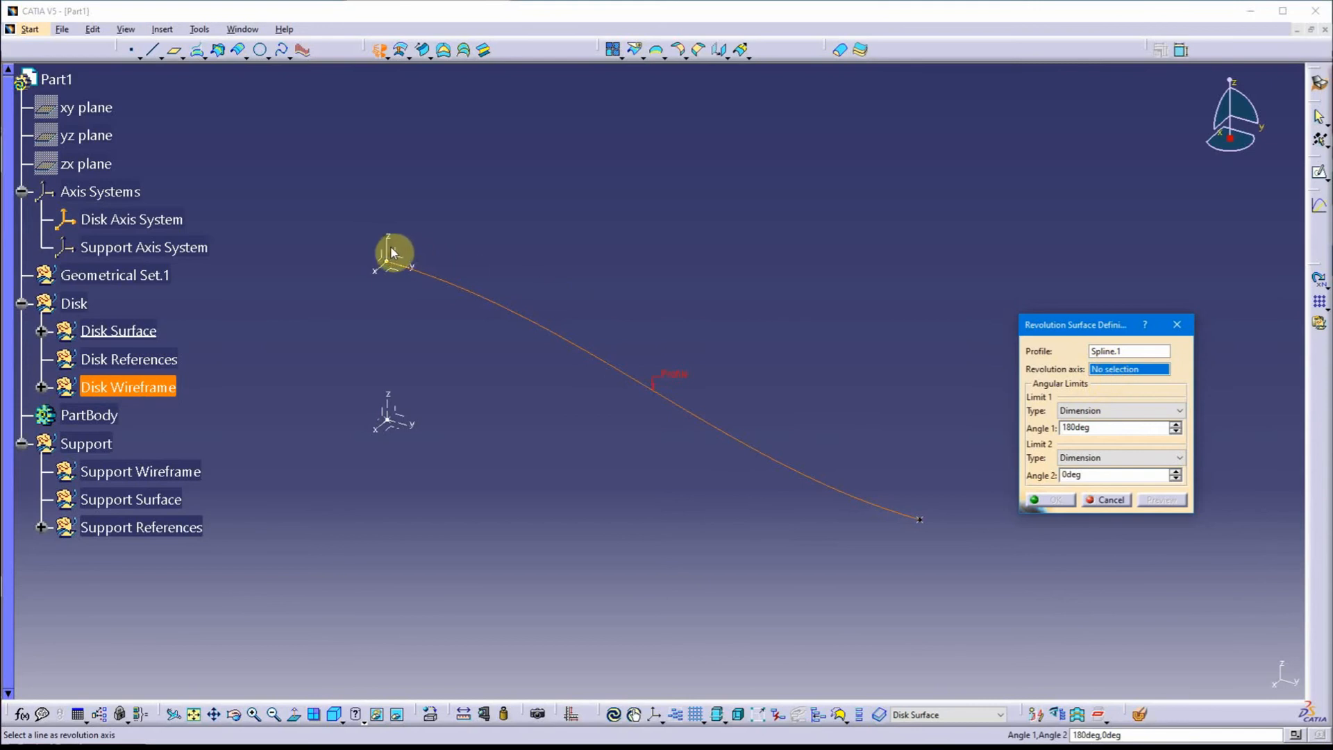
pyautogui.rightClick(1113, 375)
pyautogui.click(1170, 480)
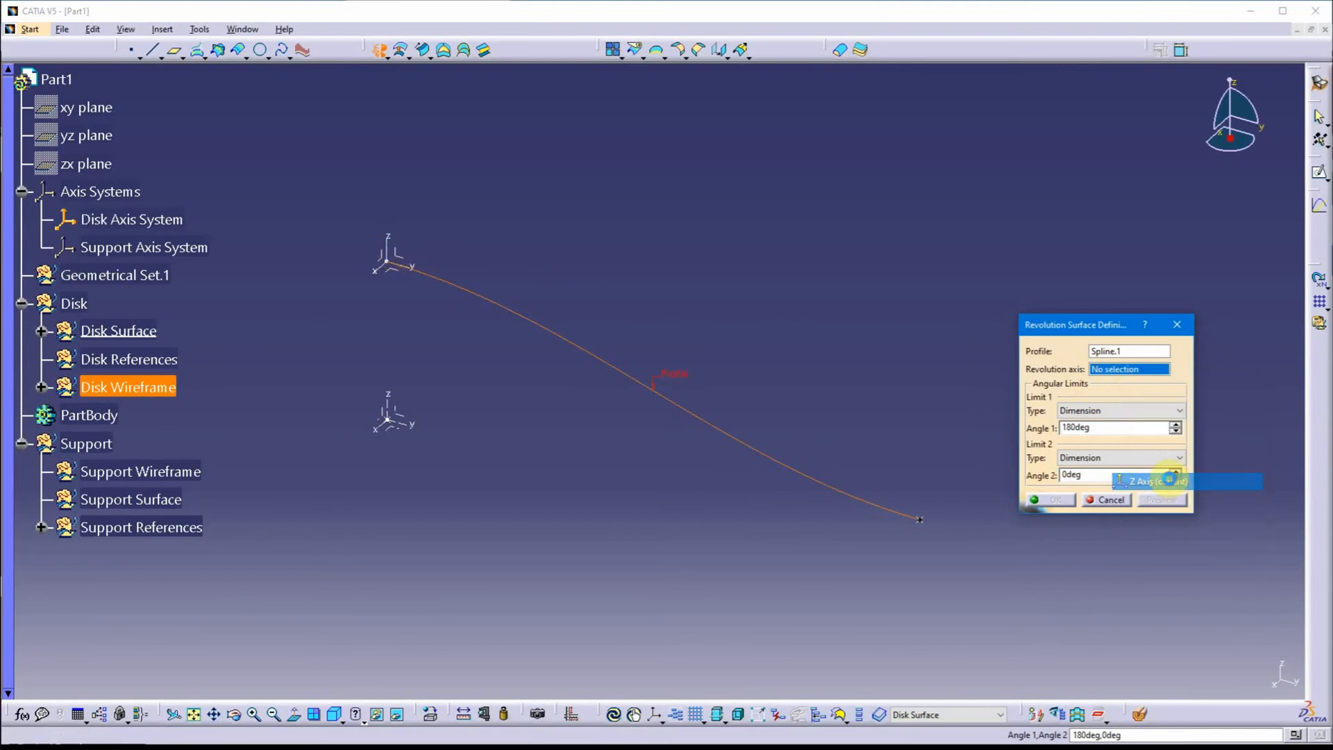
pyautogui.doubleClick(1113, 431)
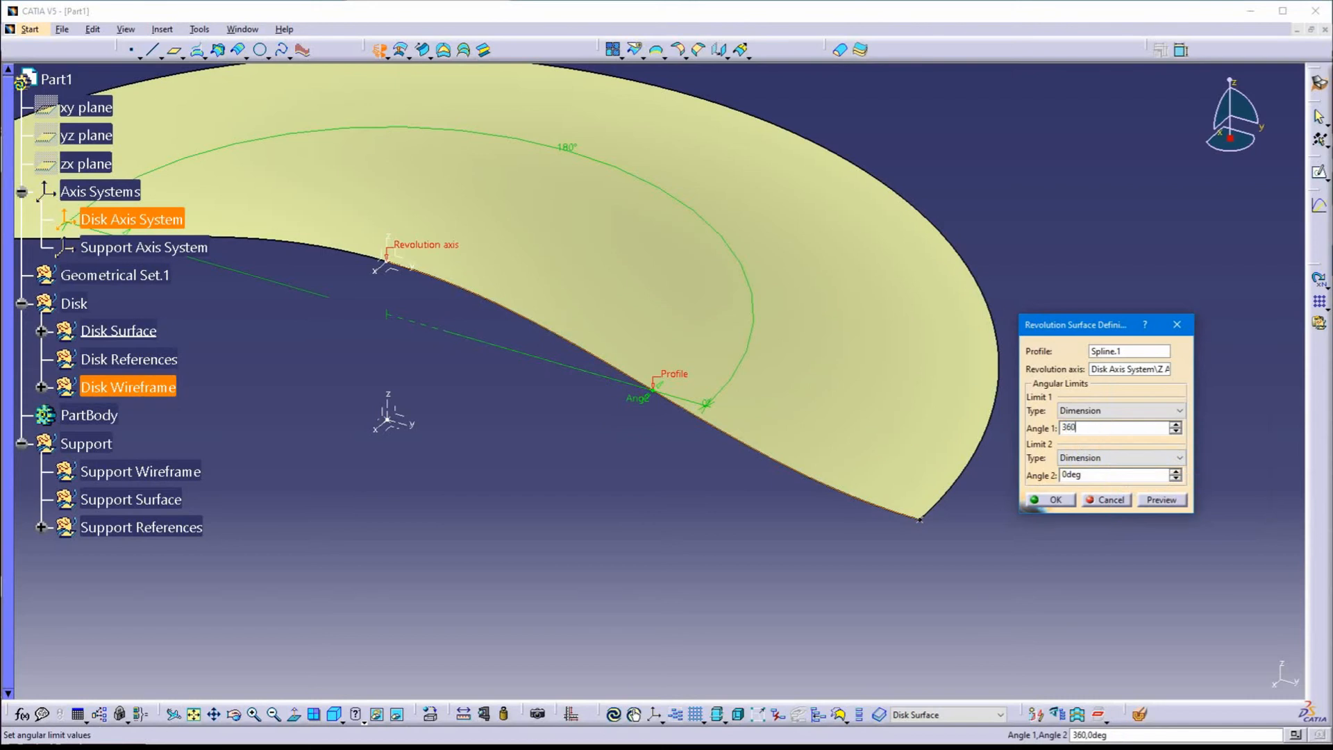
pyautogui.write('360')
pyautogui.press('Tab')
pyautogui.click(1048, 500)
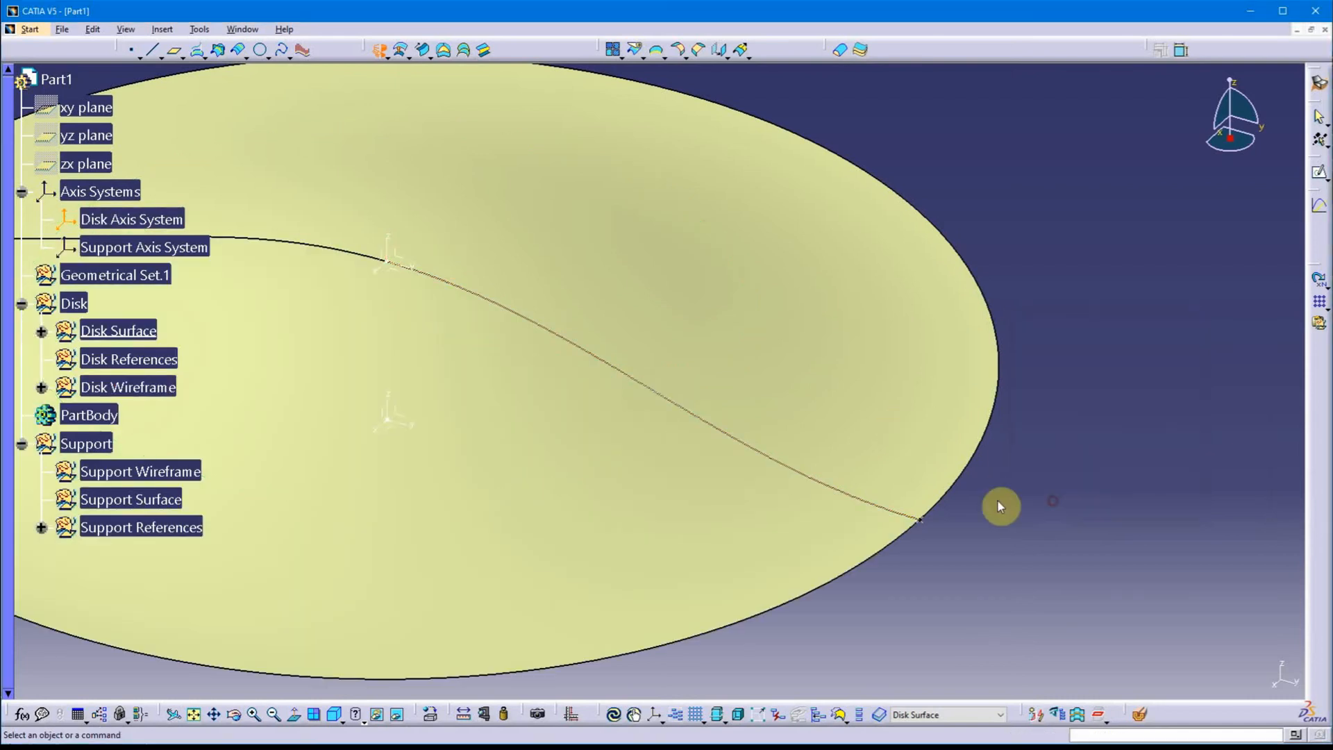
# Expand the Disk Surface set and define Support Wireframe as the in-work object.
pyautogui.moveTo(674, 459); pyautogui.dragTo(583, 427, button='middle')
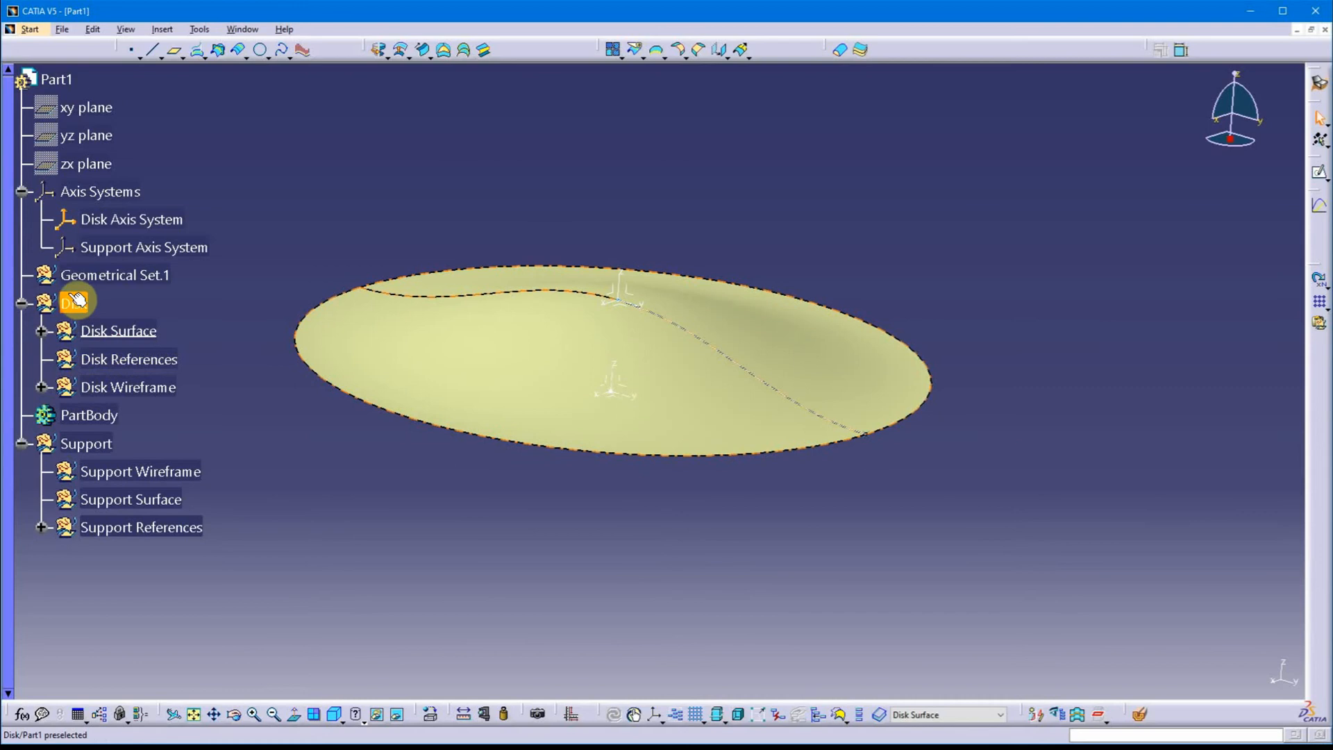
pyautogui.click(42, 331)
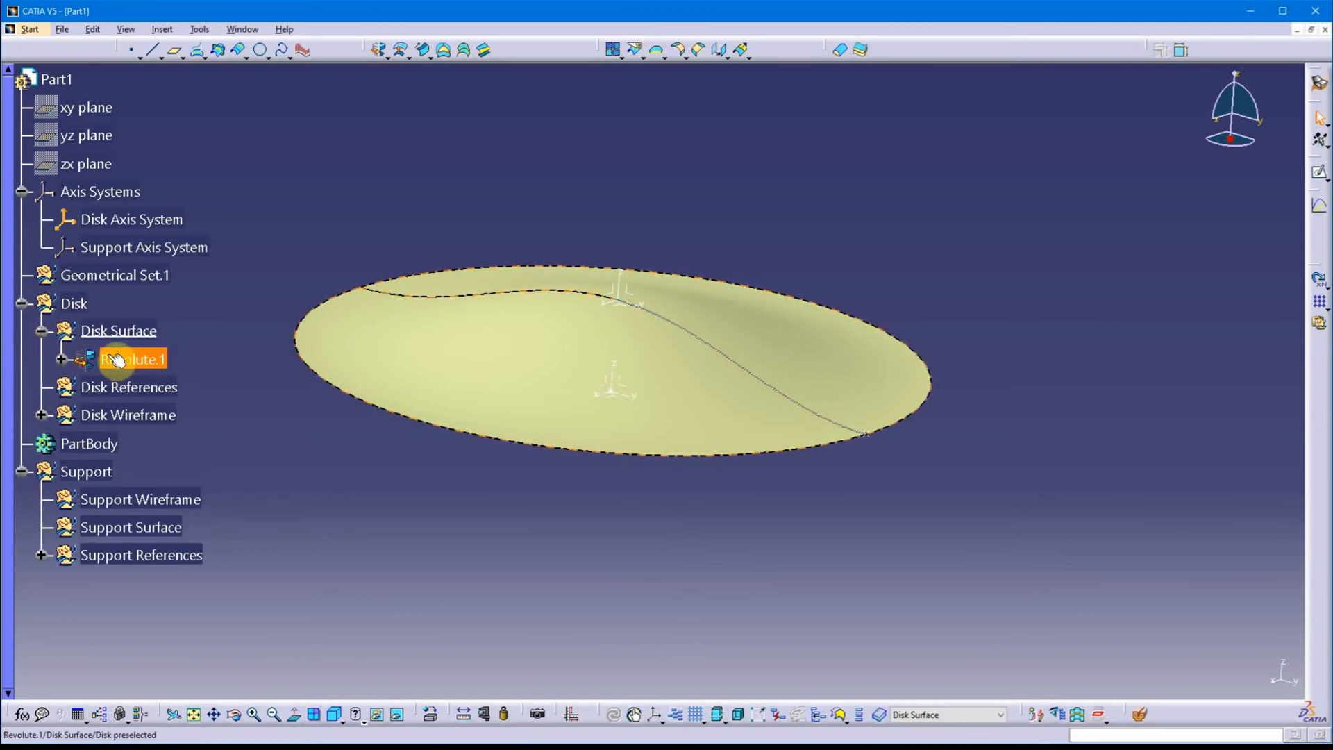
pyautogui.moveTo(528, 340); pyautogui.dragTo(485, 605, button='middle')
pyautogui.scroll(1, 486, 605)
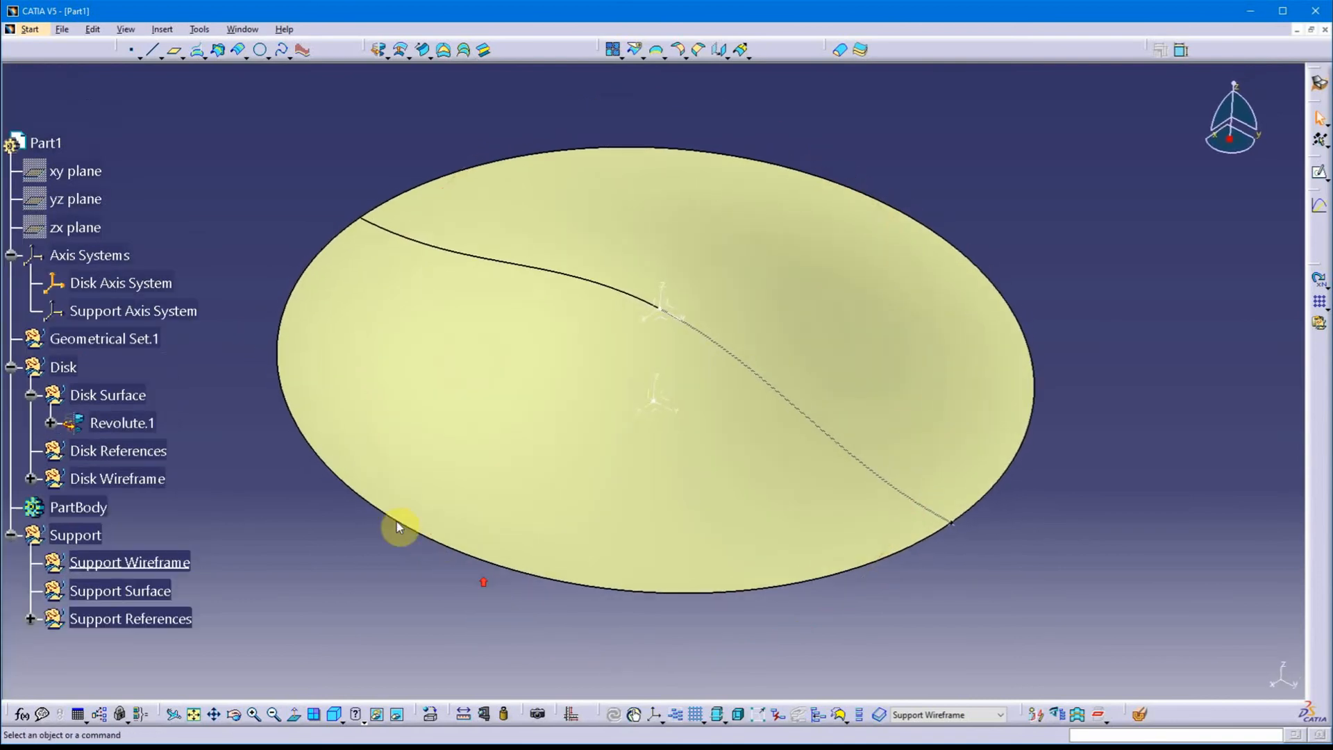
# Set the Support Axis System as the current axis system.
pyautogui.rightClick(115, 316)
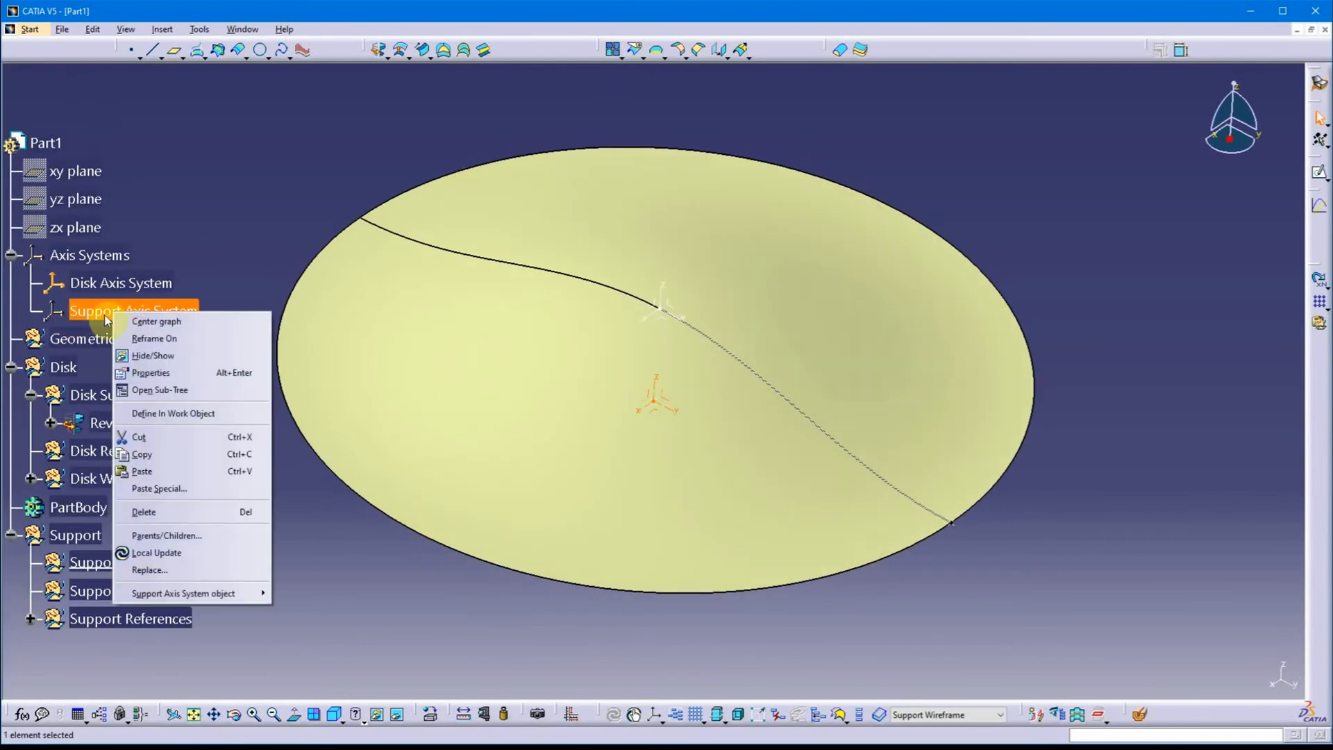
pyautogui.moveTo(222, 593)
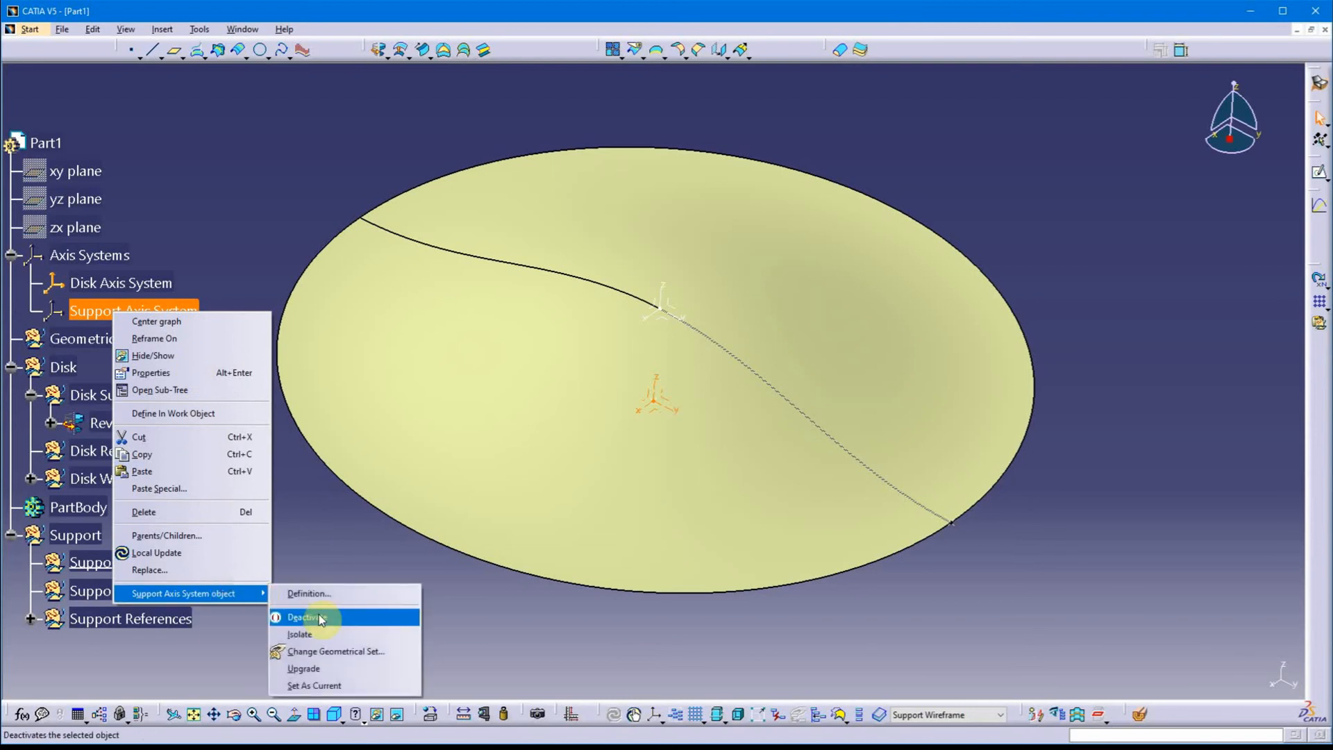
pyautogui.click(330, 686)
pyautogui.moveTo(431, 565)
pyautogui.mouseDown(button='middle')
pyautogui.moveTo(591, 469)
pyautogui.moveTo(445, 571)
pyautogui.mouseUp(button='middle')
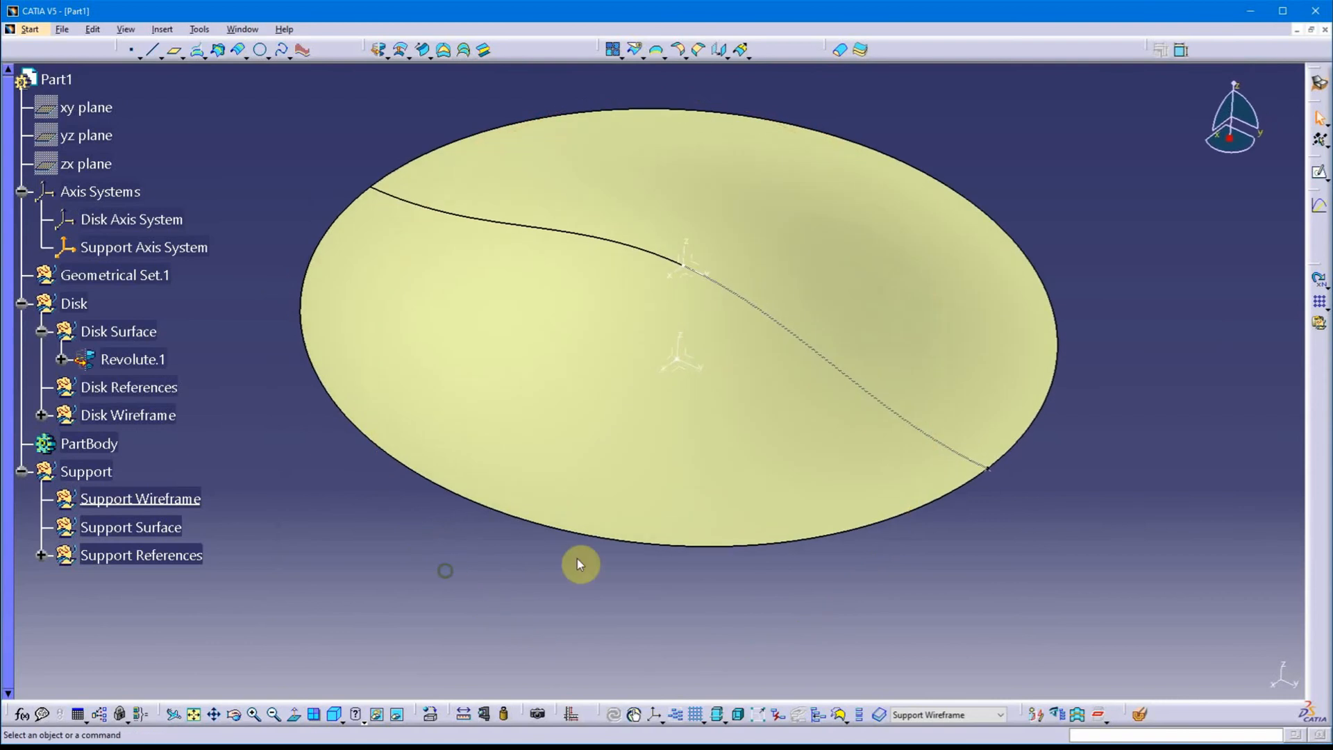
pyautogui.moveTo(581, 564); pyautogui.dragTo(563, 515, button='middle')
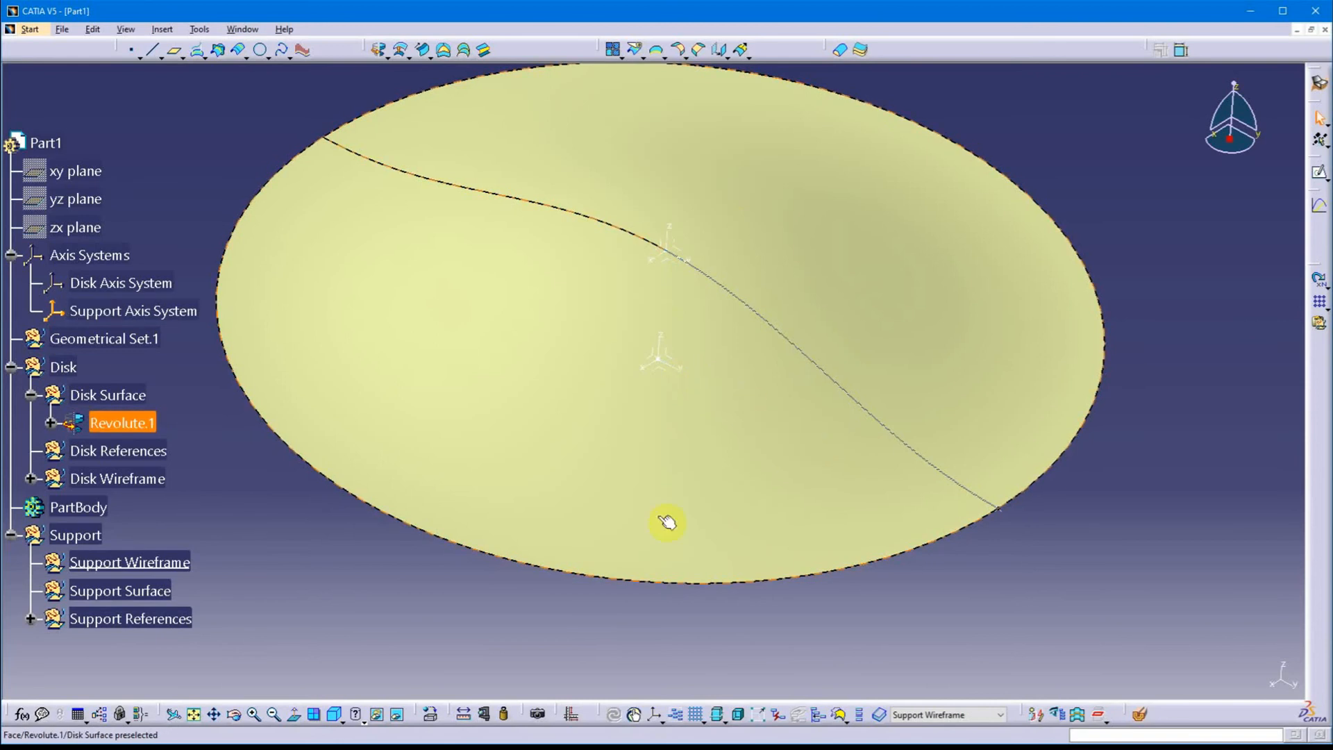
# Define Support References as the in-work object.
pyautogui.scroll(-3, 187, 528)
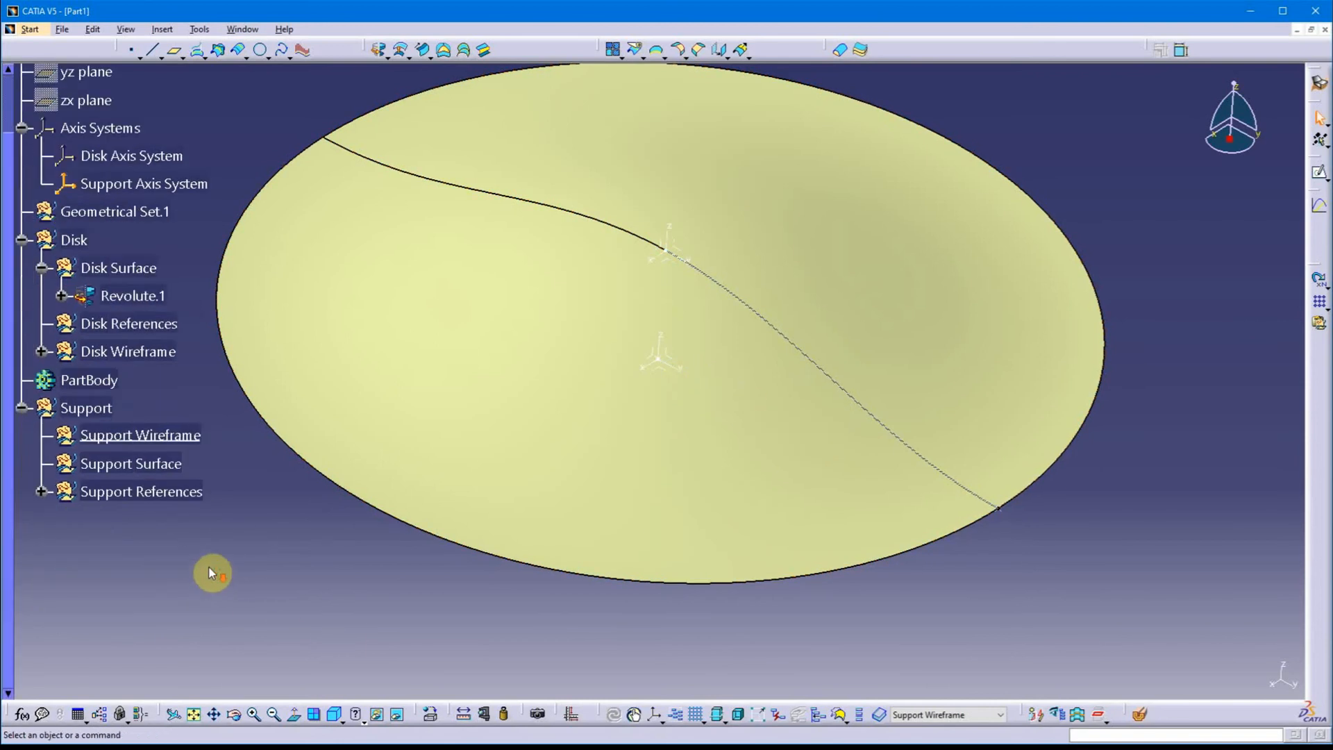
pyautogui.click(159, 500)
pyautogui.rightClick(160, 497)
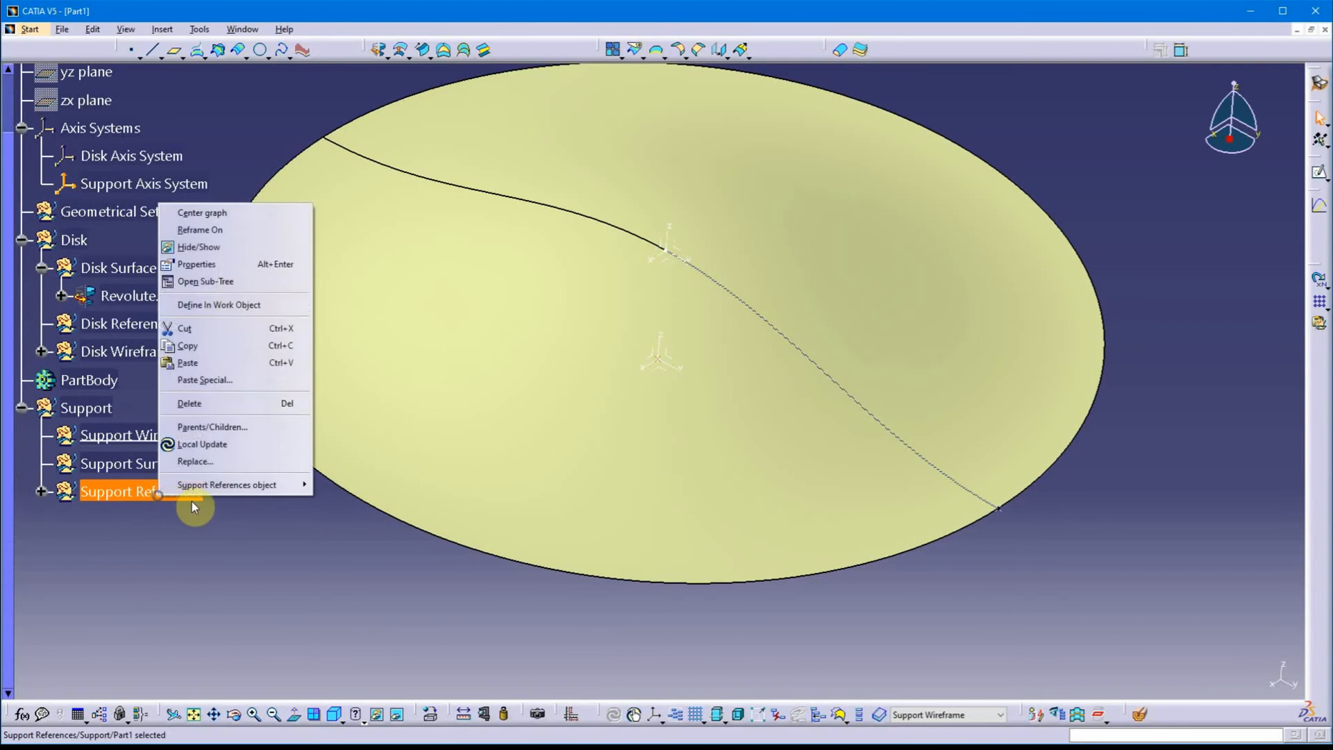
pyautogui.click(259, 309)
# Create a coordinate point at X 0 mm, Y 75 mm, Z 0 mm relative to the Support Axis System.
pyautogui.moveTo(366, 590); pyautogui.dragTo(431, 283, button='middle')
pyautogui.click(132, 52)
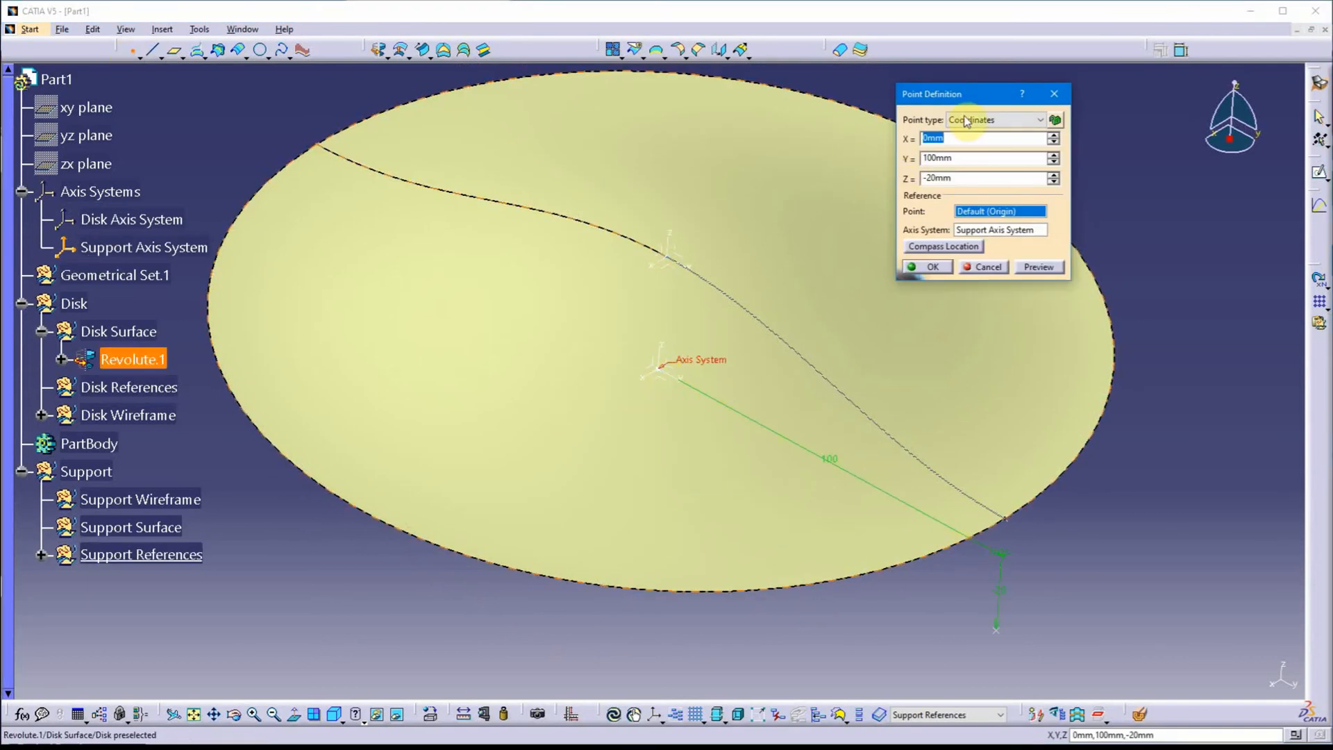
pyautogui.doubleClick(977, 157)
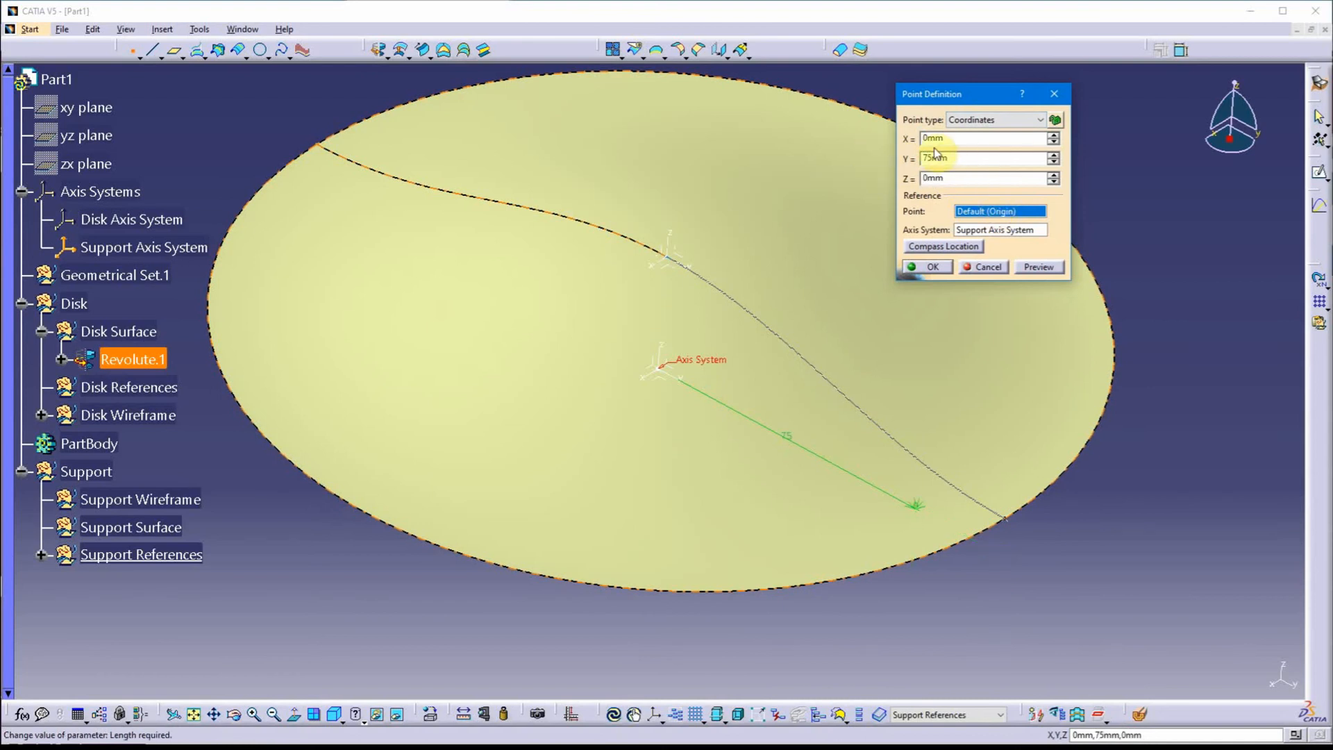
pyautogui.click(1038, 267)
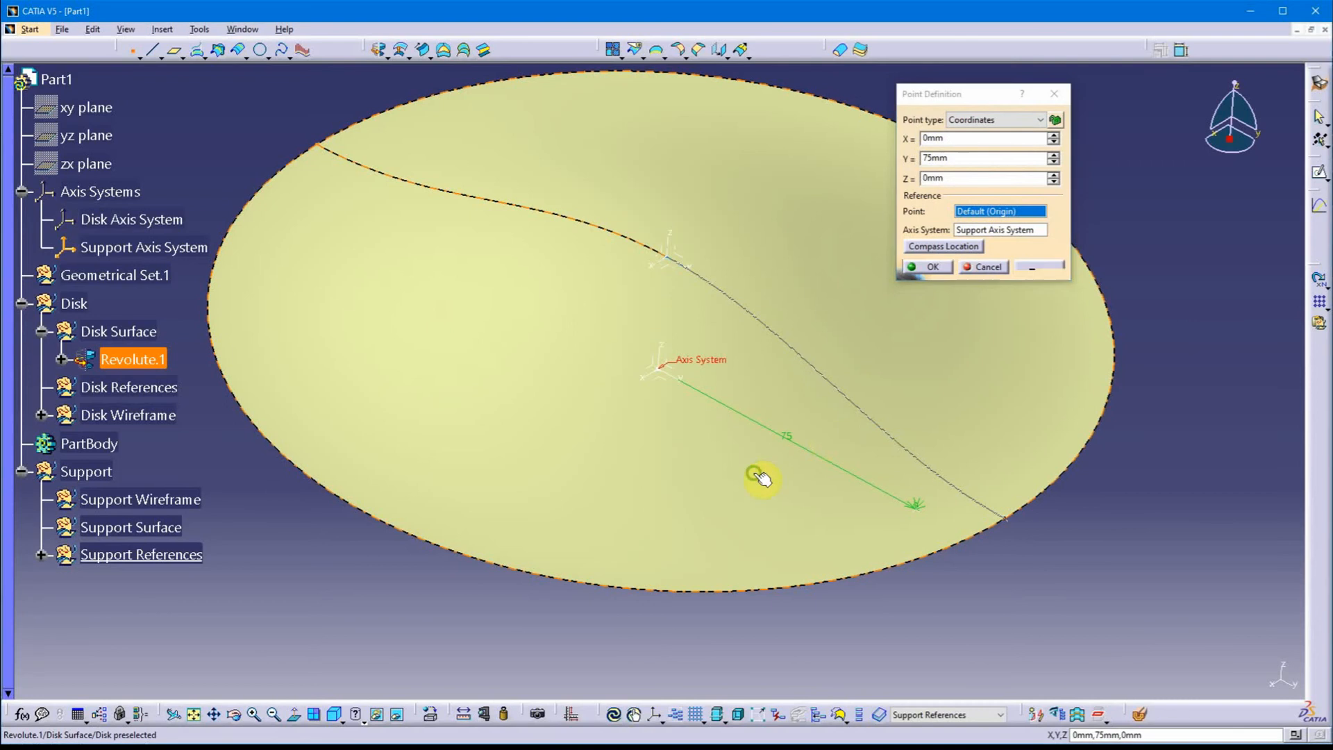
pyautogui.moveTo(762, 476); pyautogui.dragTo(887, 401, button='middle')
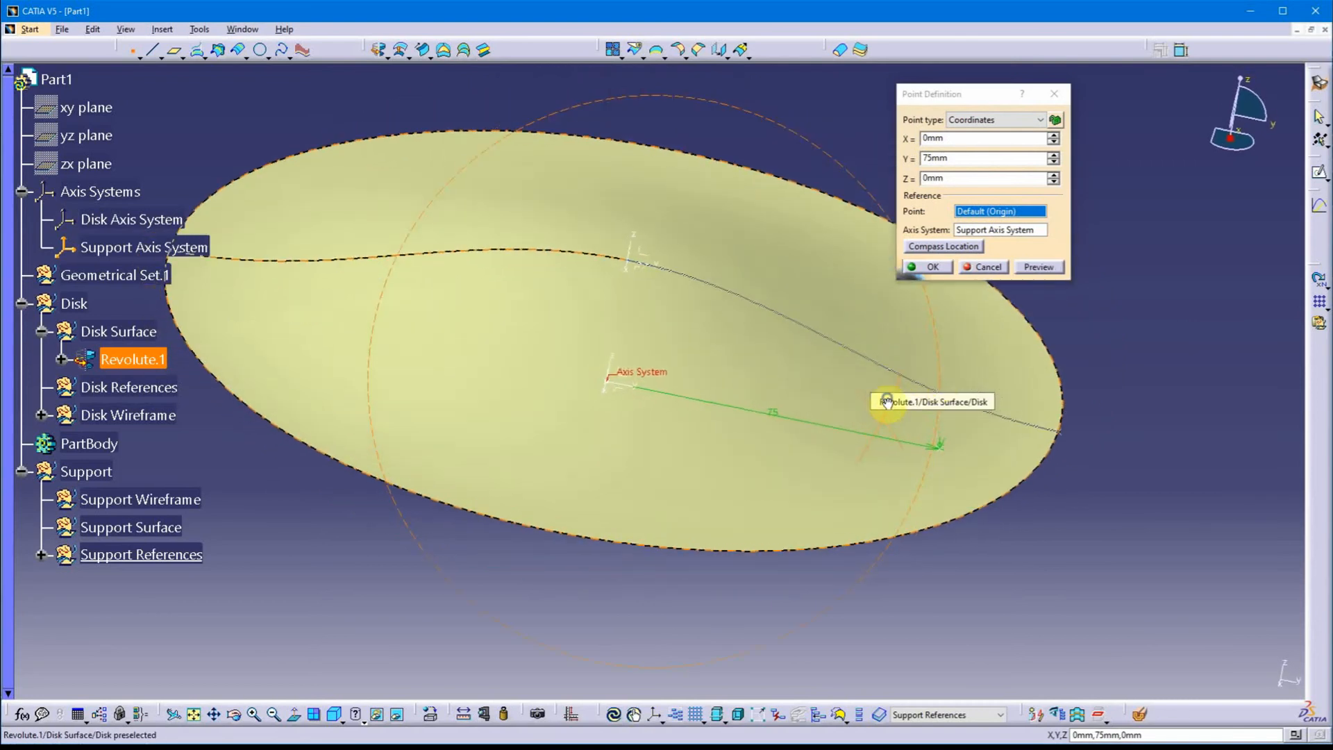
pyautogui.click(925, 268)
pyautogui.moveTo(886, 354); pyautogui.dragTo(723, 419, button='middle')
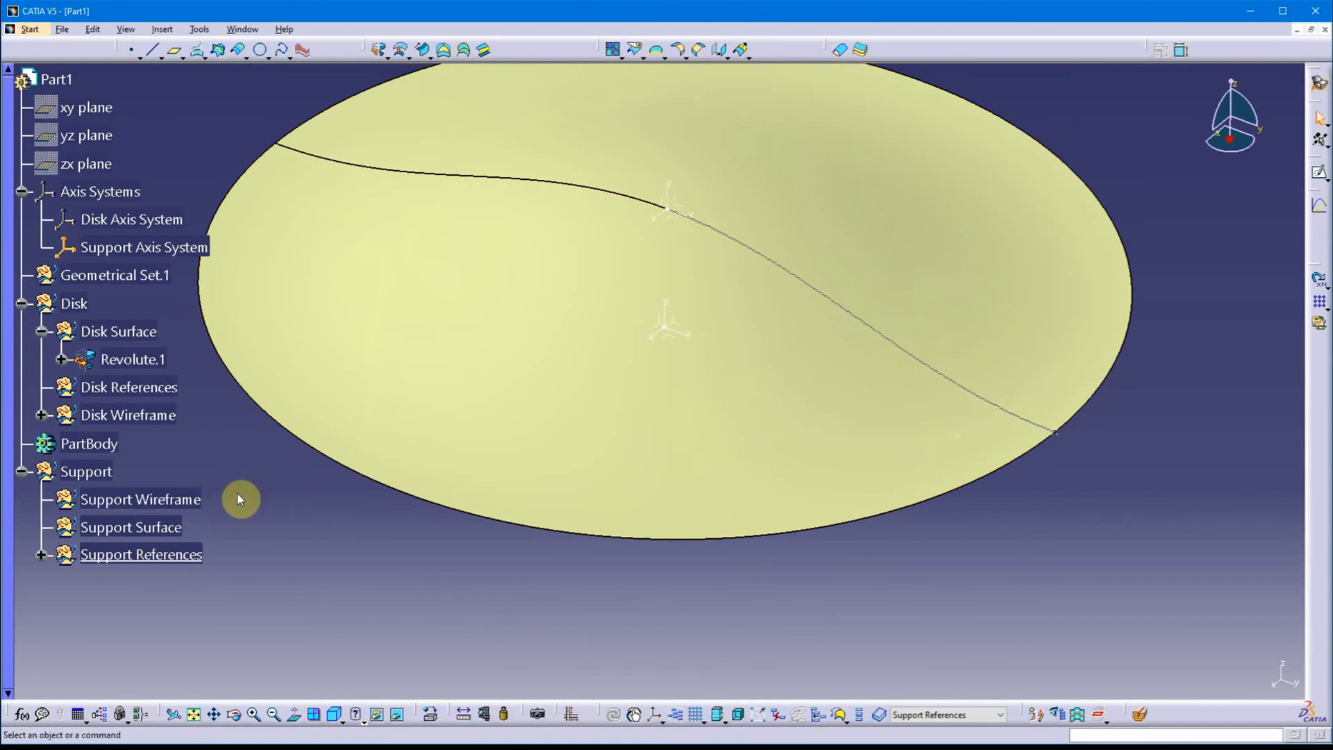
# Define Support Wireframe as the in-work object again.
pyautogui.click(182, 501)
pyautogui.rightClick(185, 498)
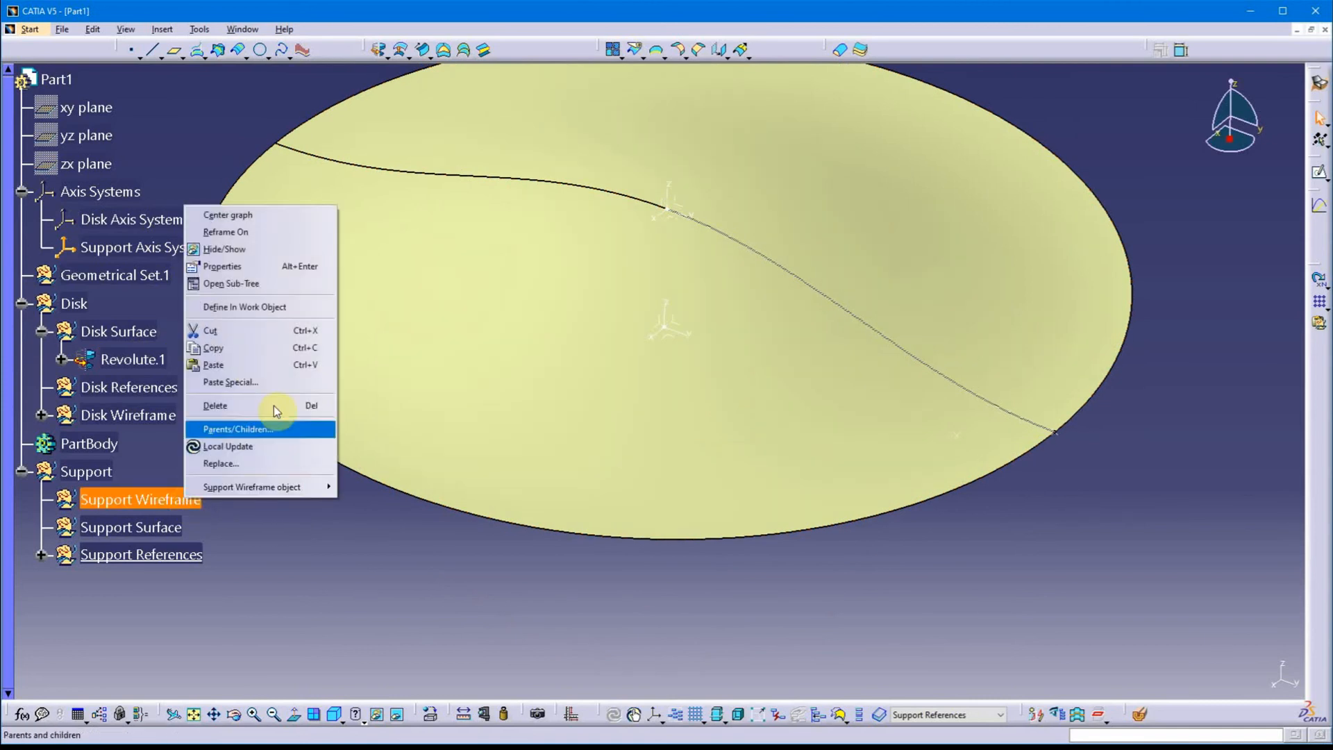
pyautogui.click(290, 313)
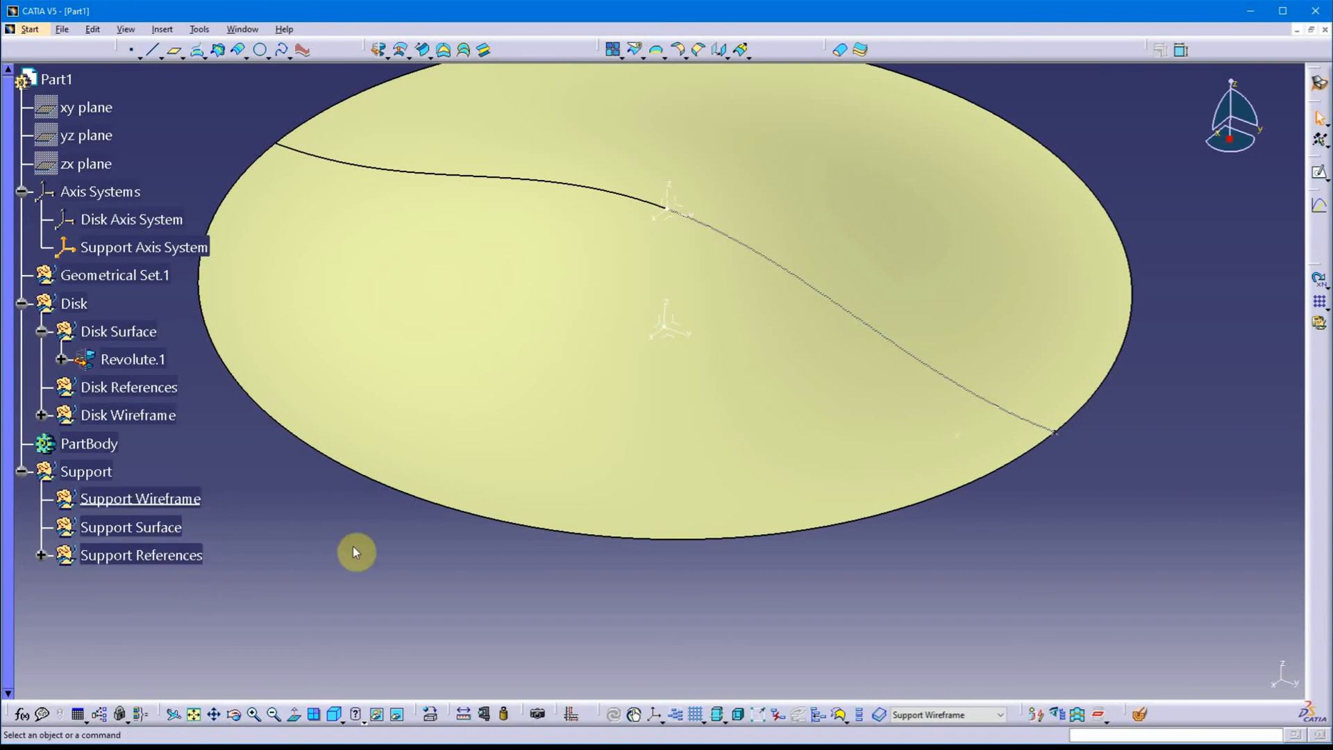
pyautogui.moveTo(356, 552); pyautogui.dragTo(556, 535, button='middle')
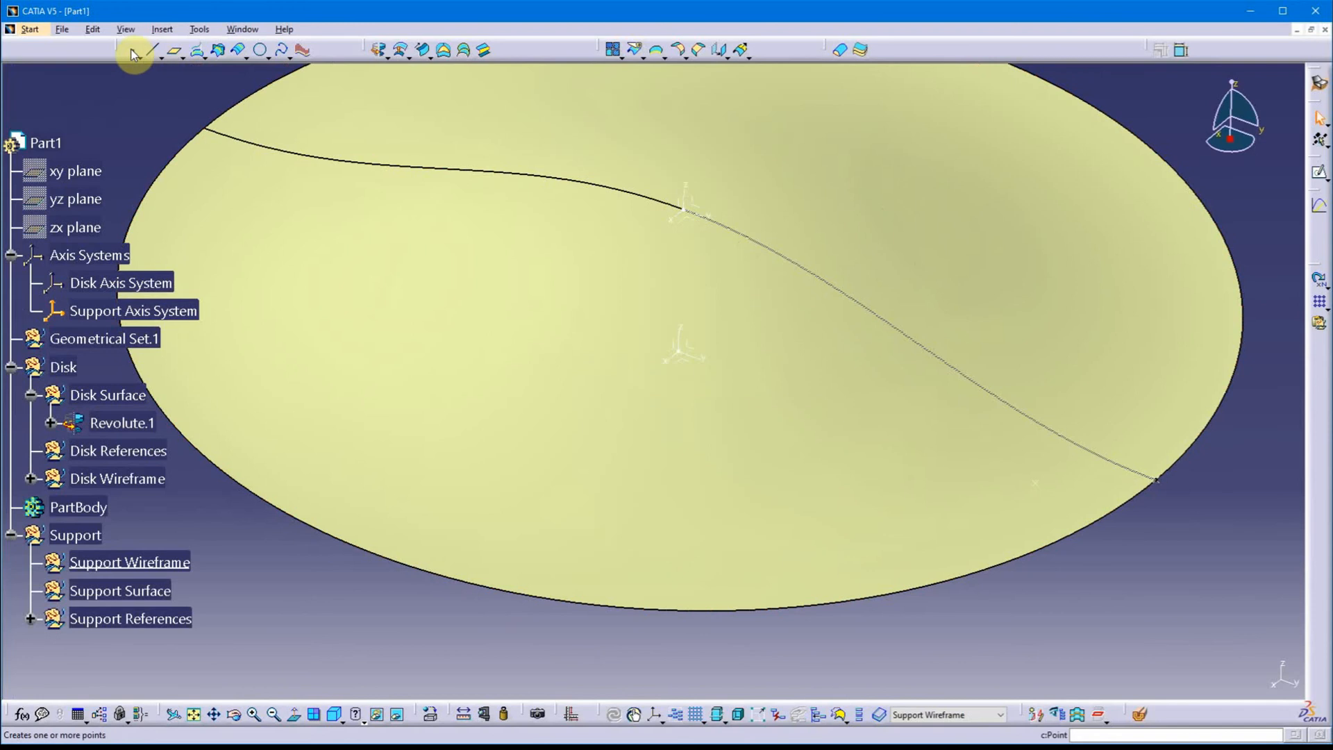
# Start a new coordinate point with Y 0 mm, using the support reference point at Y 75 mm as its reference point.
pyautogui.click(131, 48)
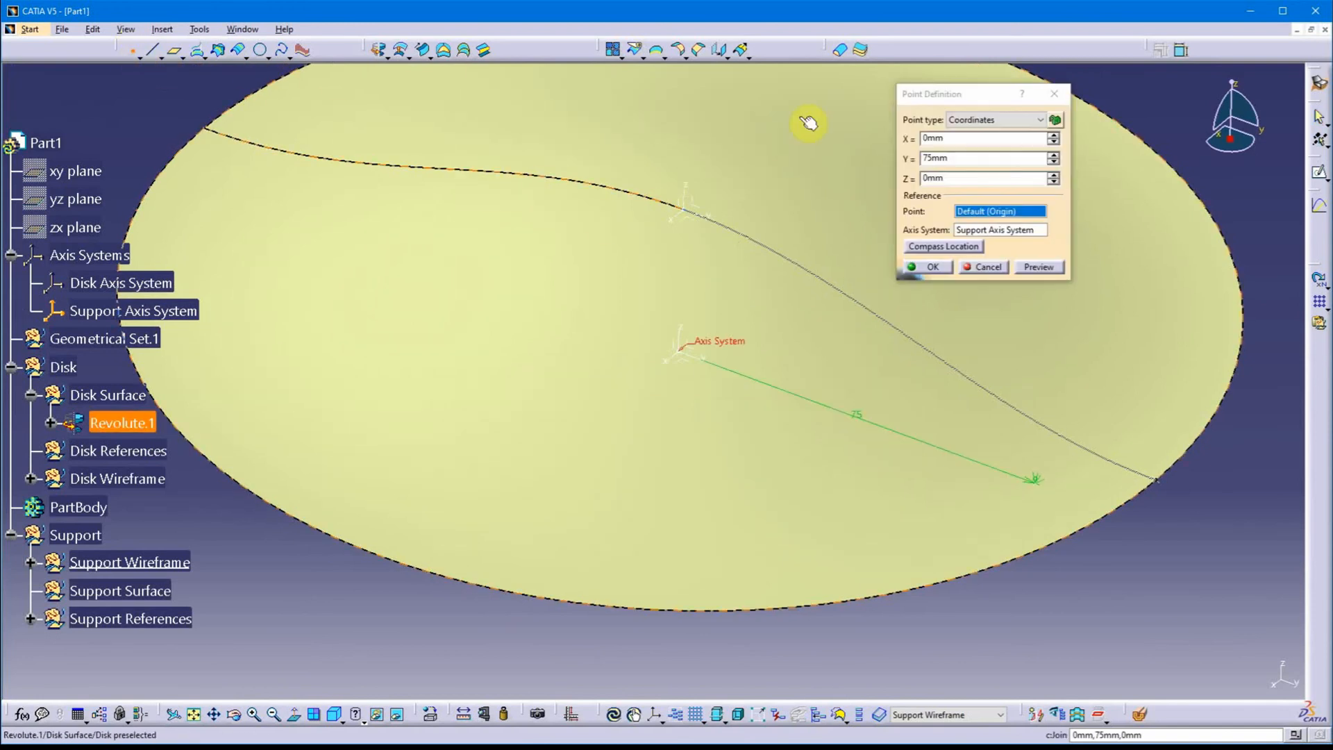
pyautogui.doubleClick(972, 157)
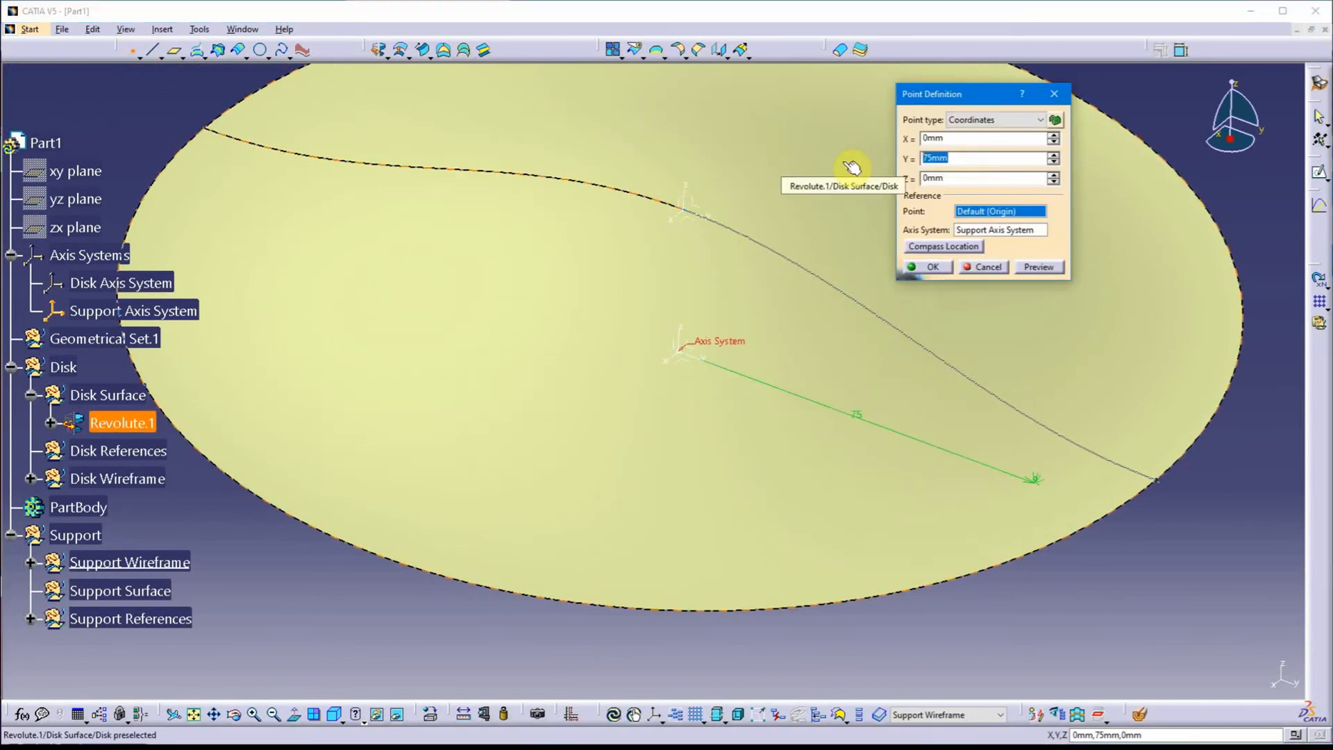
pyautogui.write('0')
pyautogui.press('Tab')
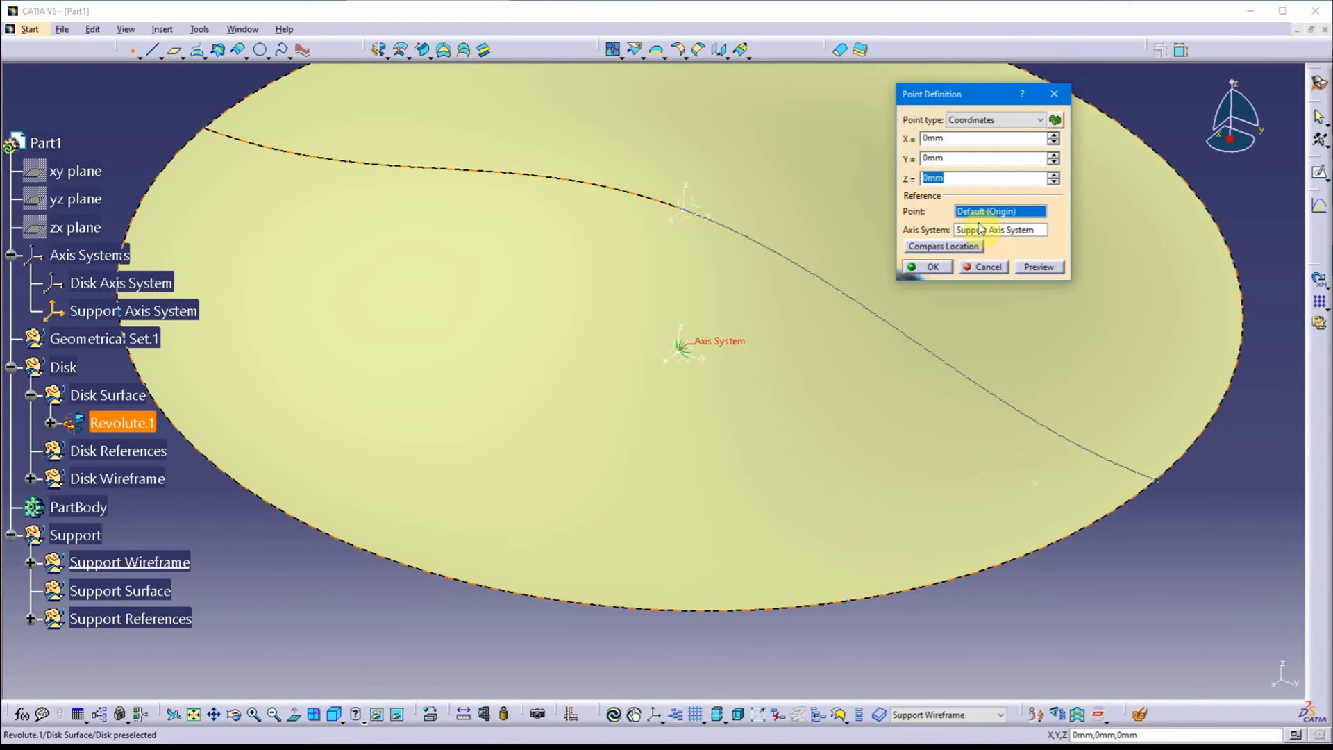
pyautogui.click(1044, 490)
pyautogui.keyDown('ctrl'); pyautogui.moveTo(984, 505); pyautogui.dragTo(926, 506, button='middle'); pyautogui.keyUp('ctrl')
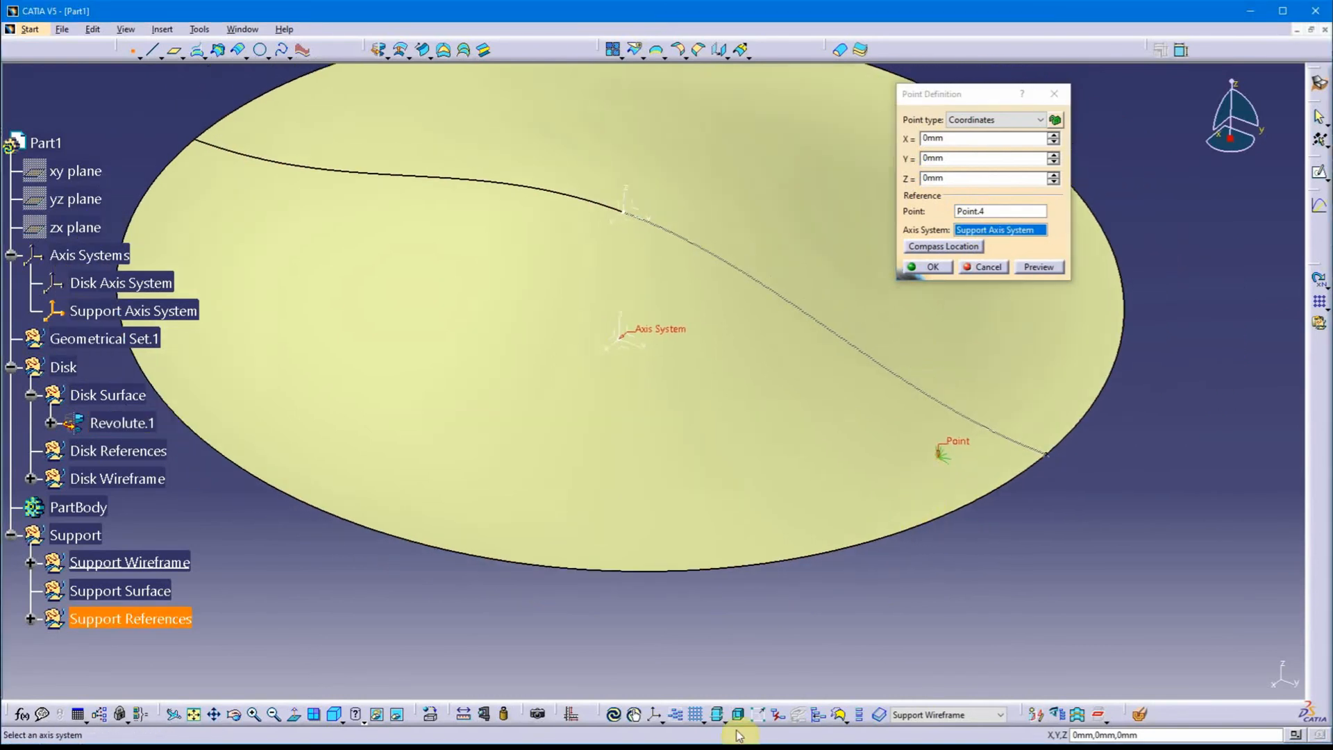
# Switch the model display to Wireframe (NHR) mode.
pyautogui.click(368, 723)
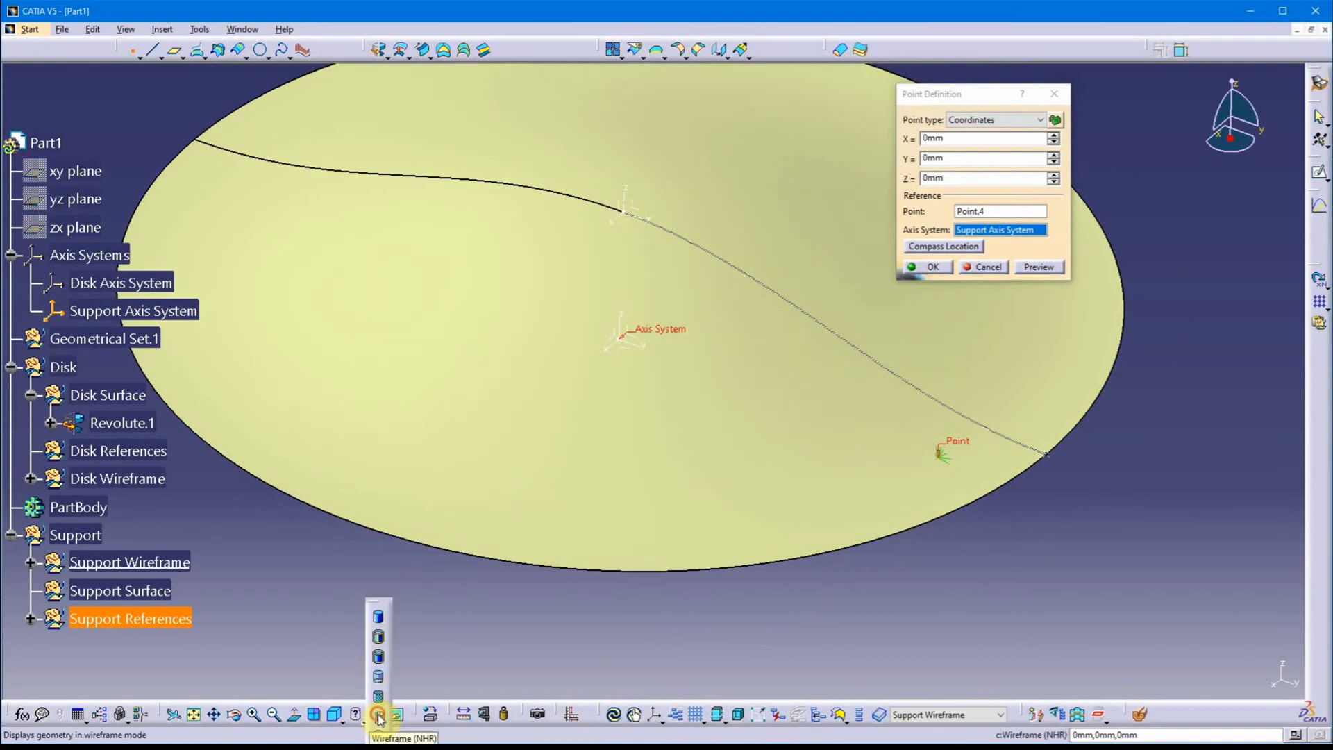
pyautogui.click(379, 717)
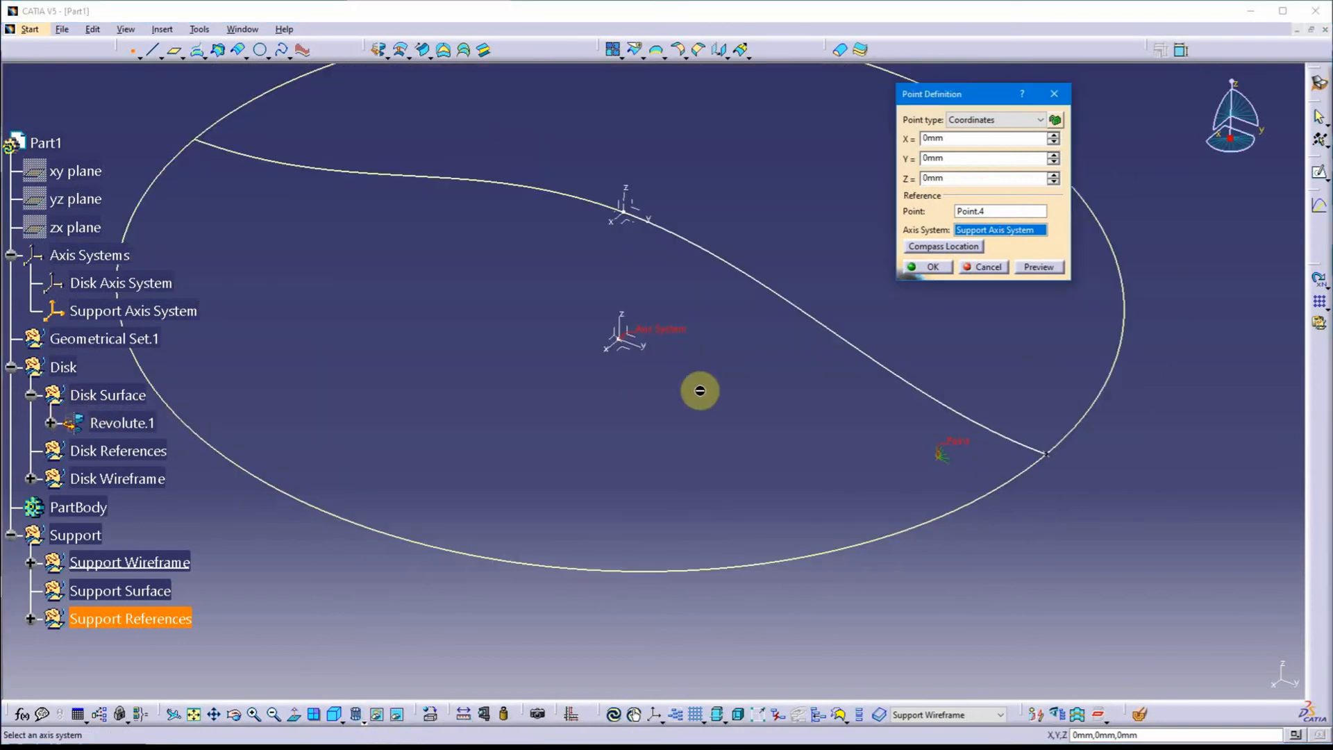
pyautogui.moveTo(699, 387); pyautogui.dragTo(634, 416, button='middle')
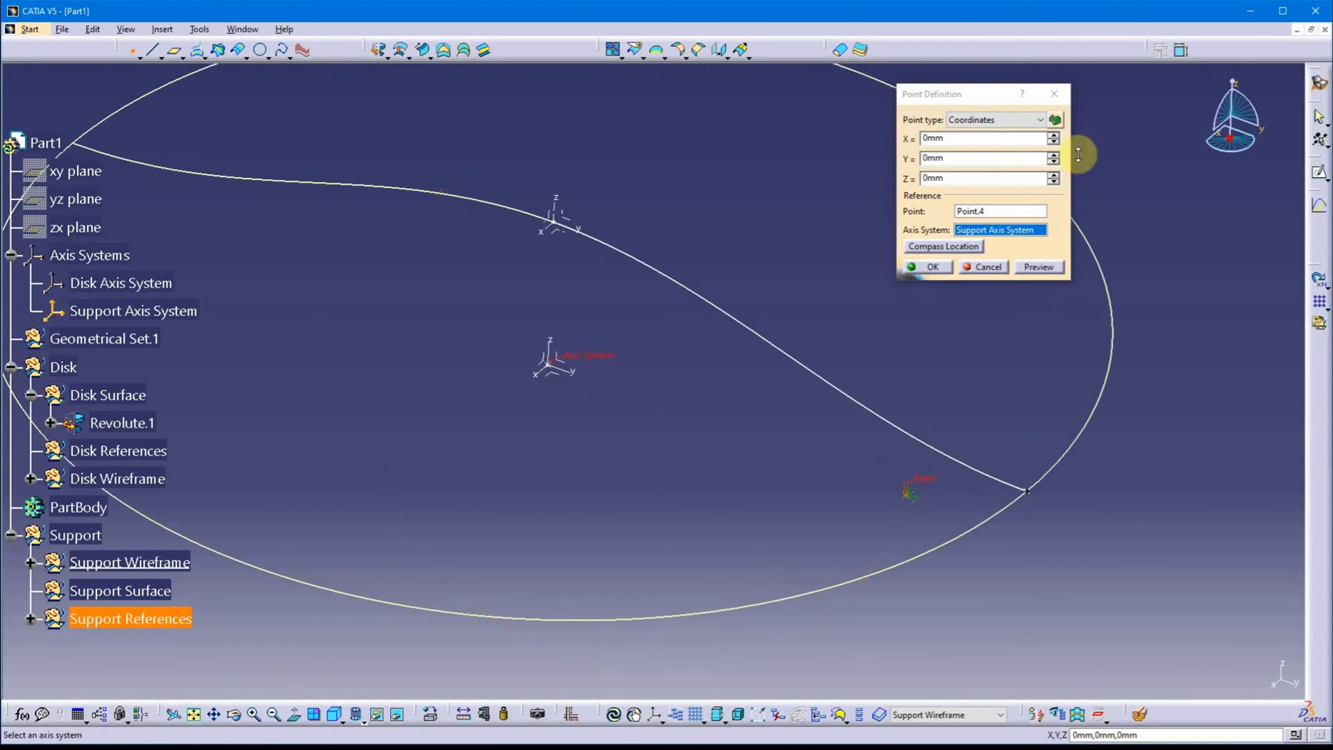
# Set the point's offset from the reference point to X 20 mm and Y 0 mm, and create the point.
pyautogui.click(975, 158)
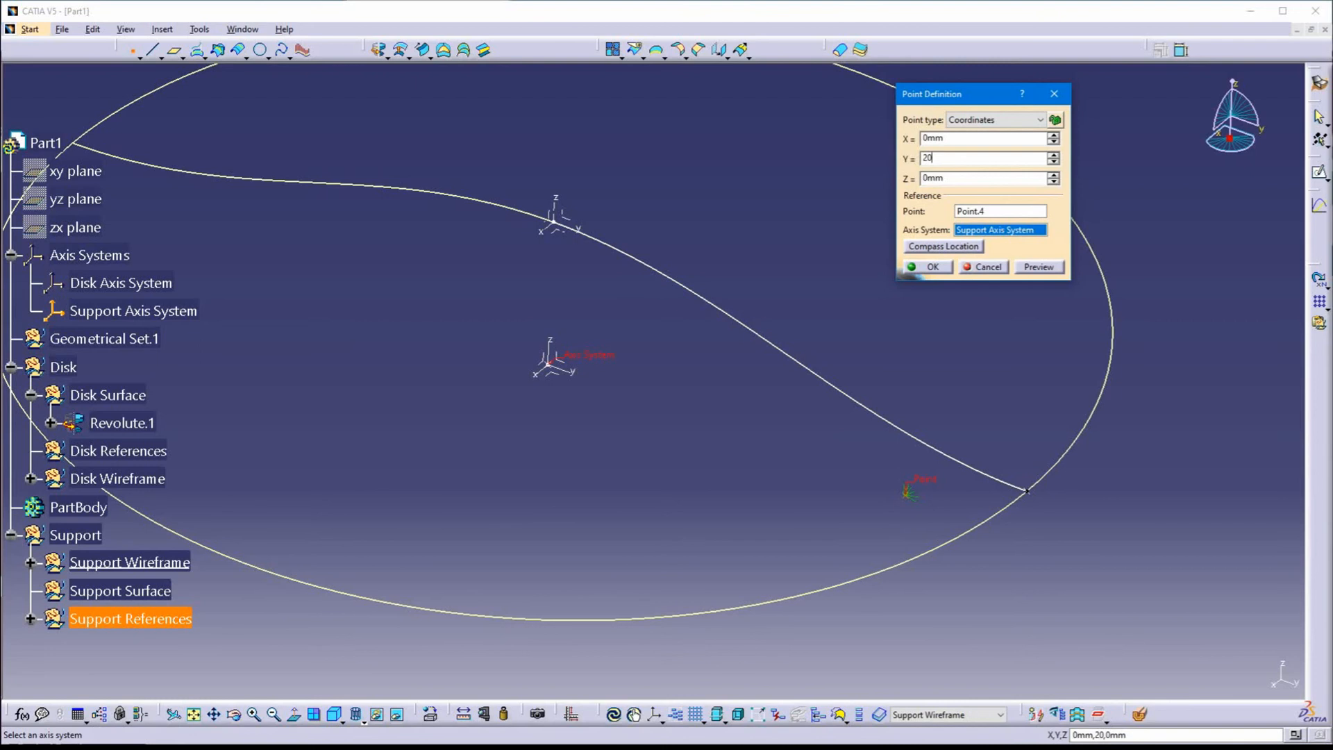
pyautogui.press('Return')
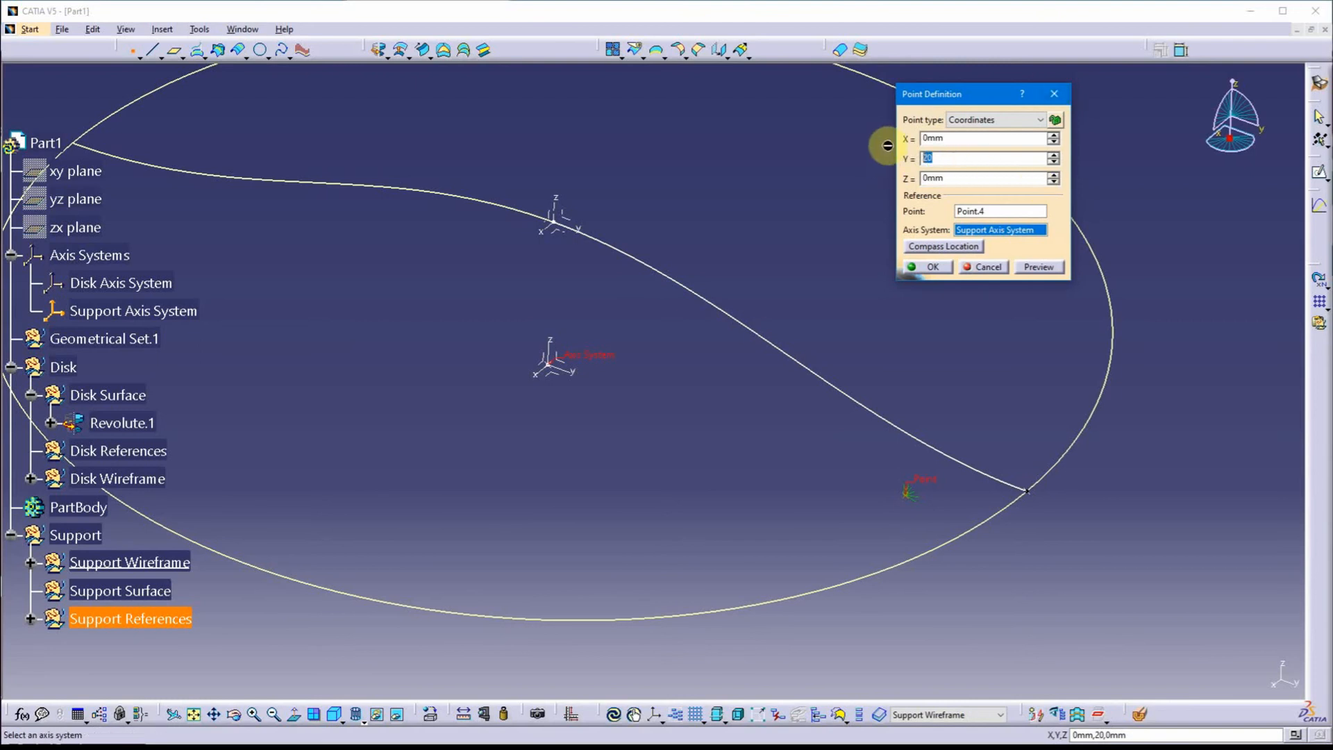
pyautogui.press('Return')
pyautogui.click(992, 139)
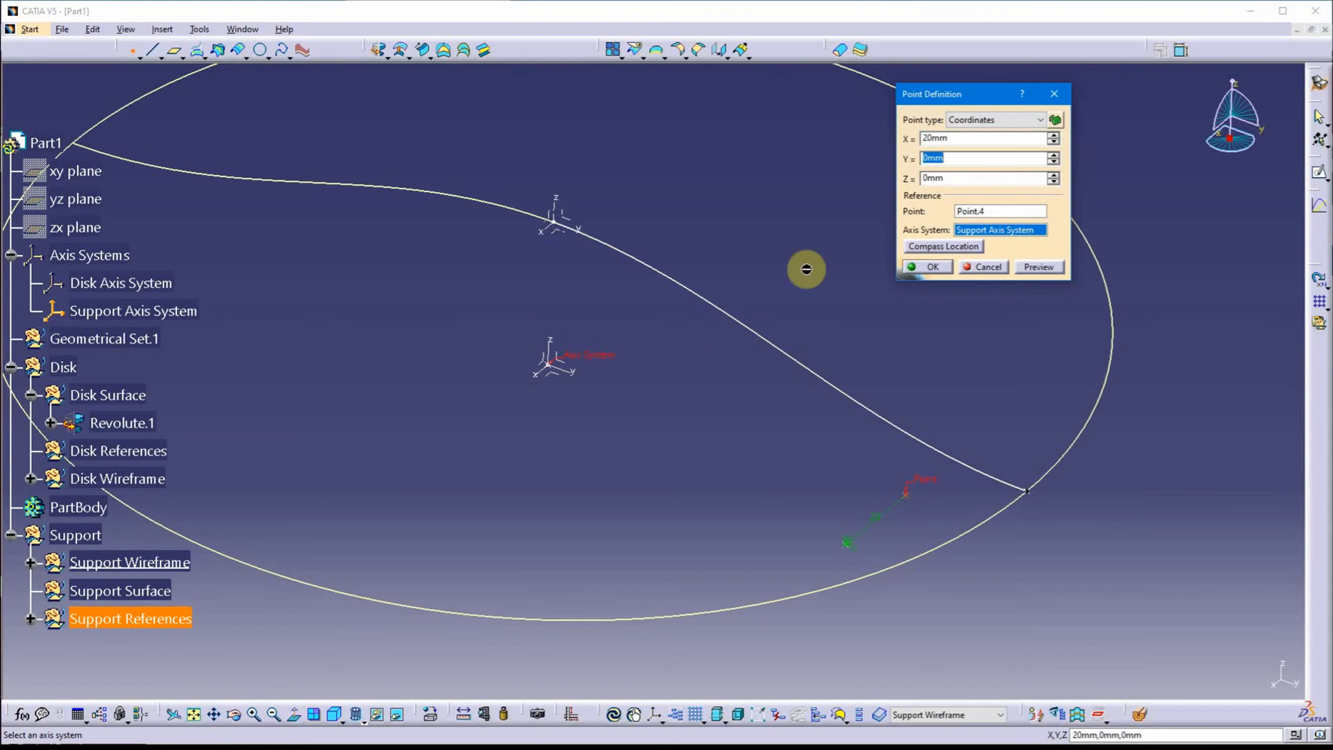
pyautogui.moveTo(803, 530); pyautogui.dragTo(702, 485, button='middle')
pyautogui.click(930, 268)
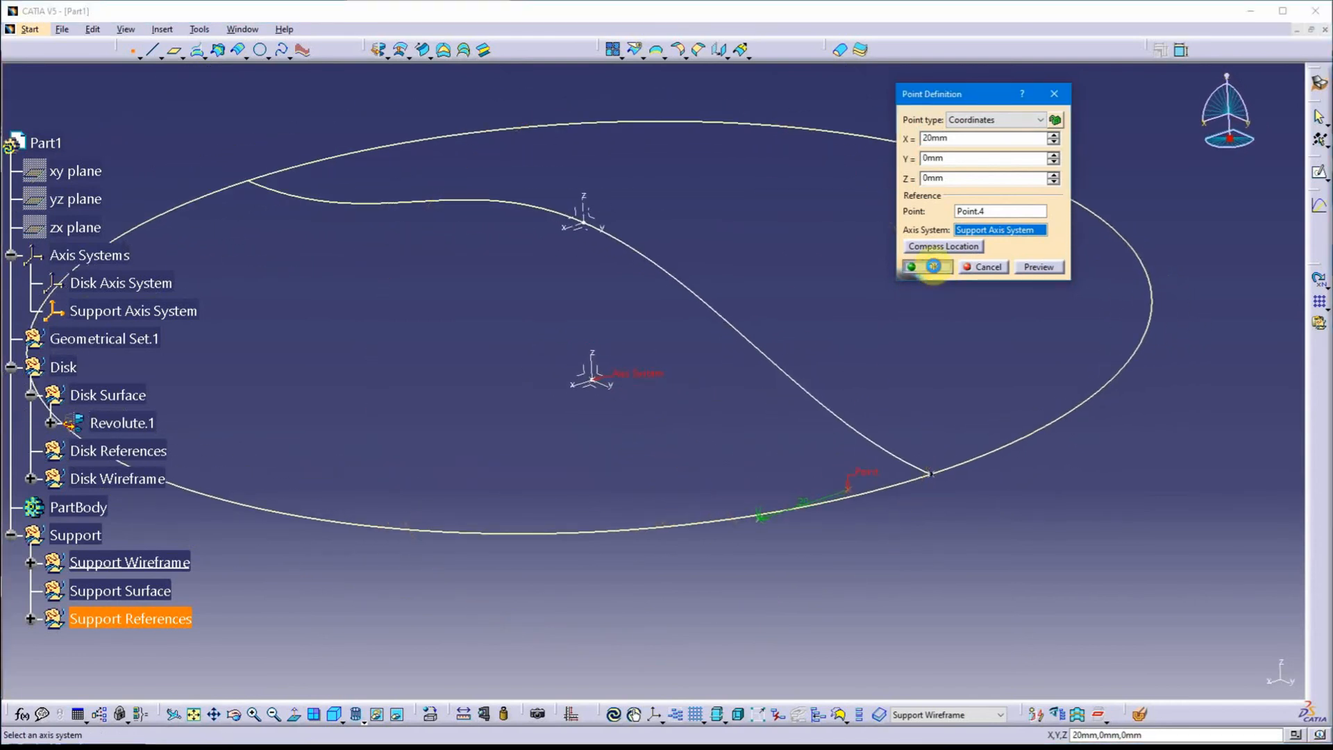
# Create a second point offset X -20 mm from the same support reference point.
pyautogui.click(979, 231)
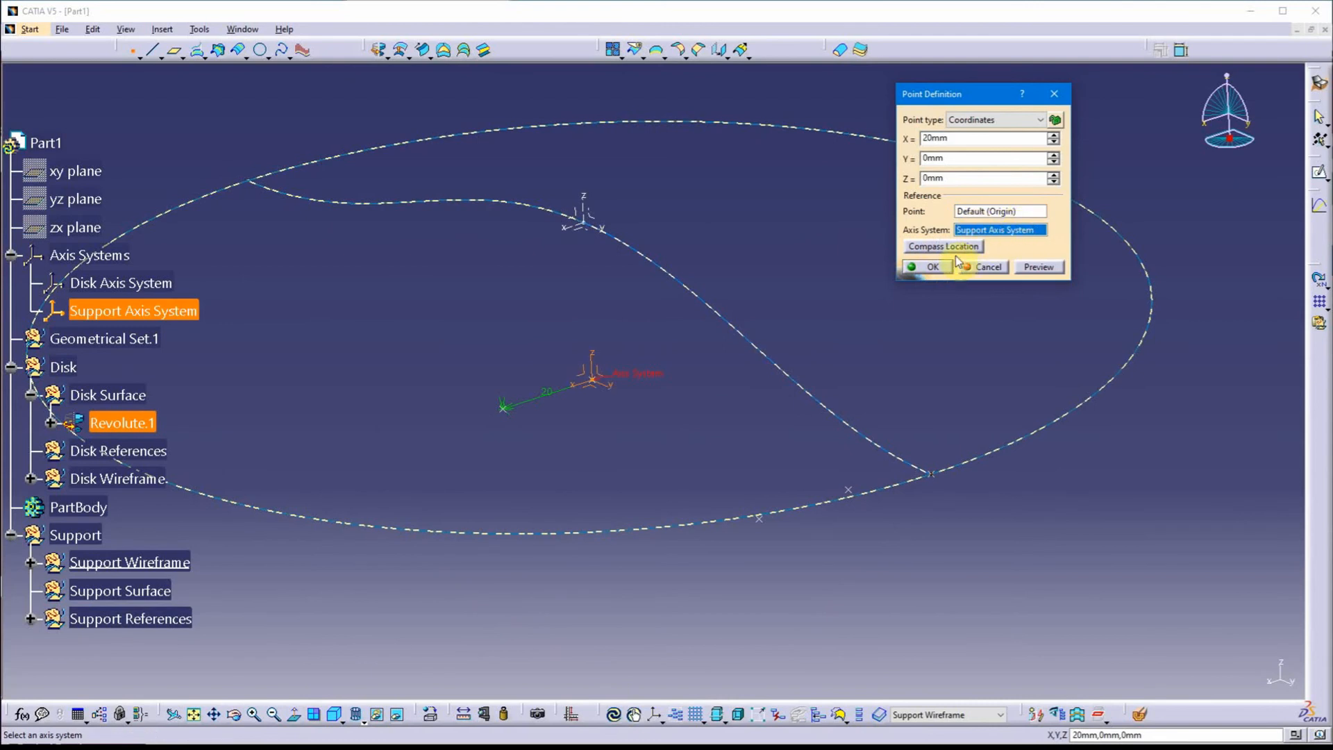
pyautogui.click(973, 212)
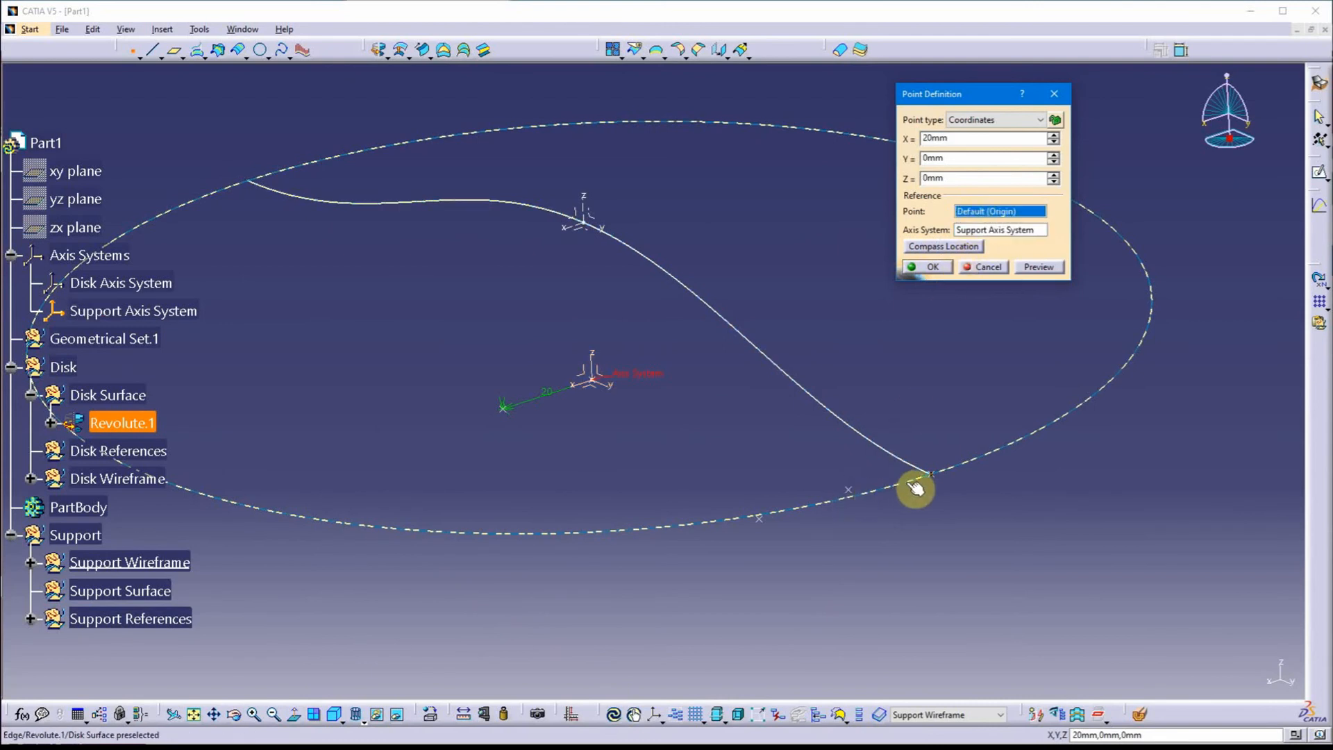
pyautogui.moveTo(829, 445); pyautogui.dragTo(884, 533, button='middle')
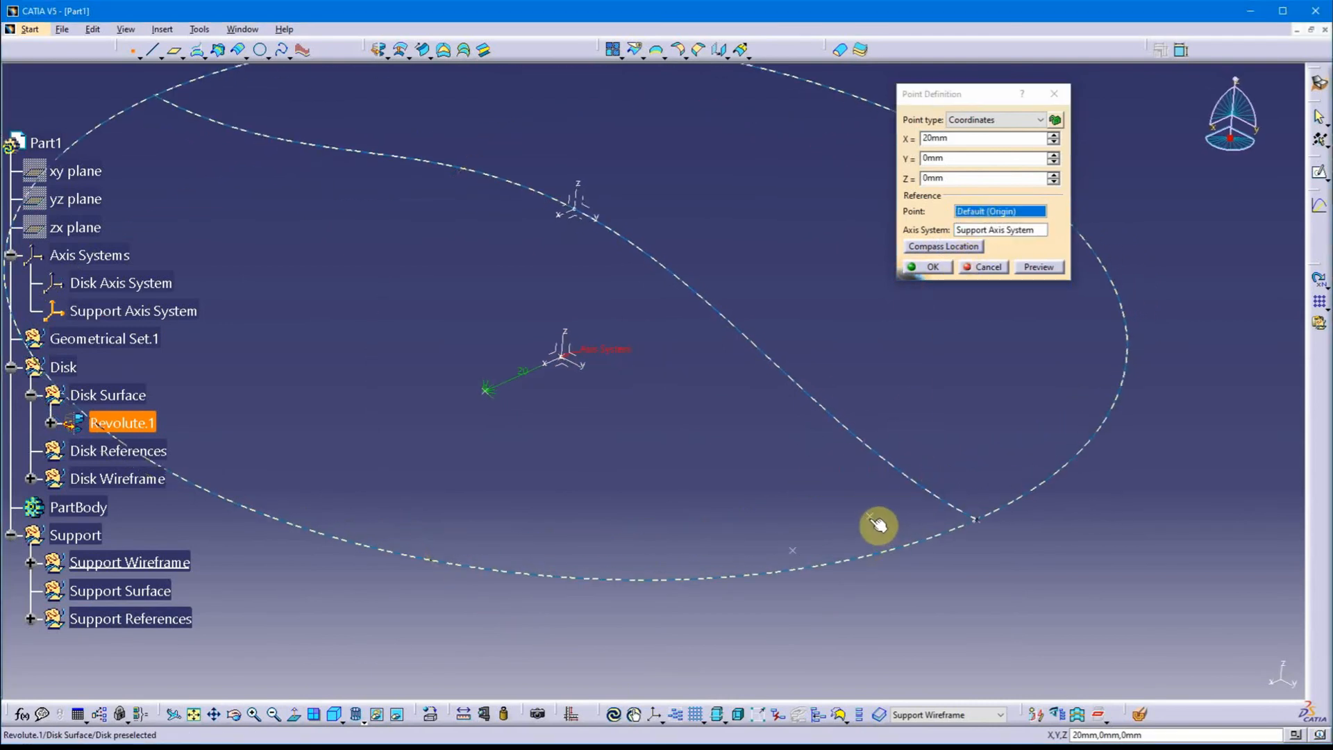
pyautogui.click(873, 520)
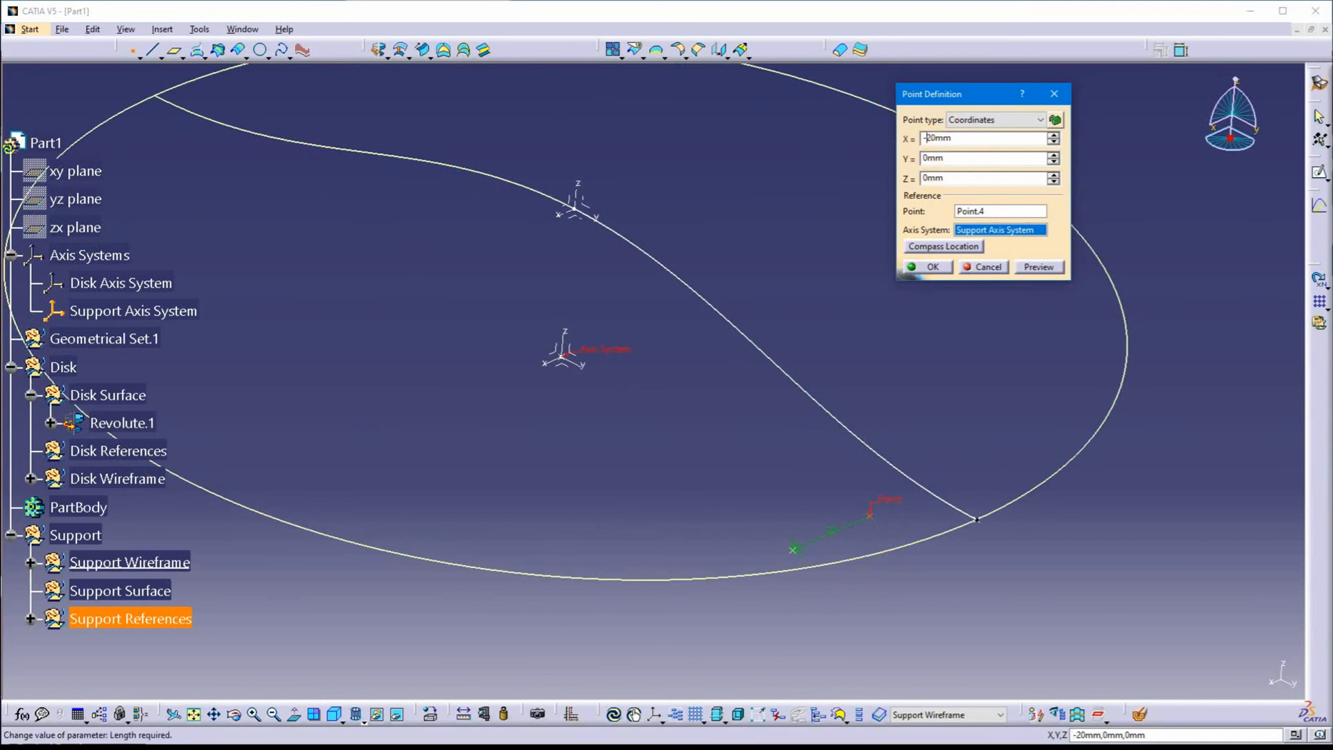
pyautogui.click(922, 139)
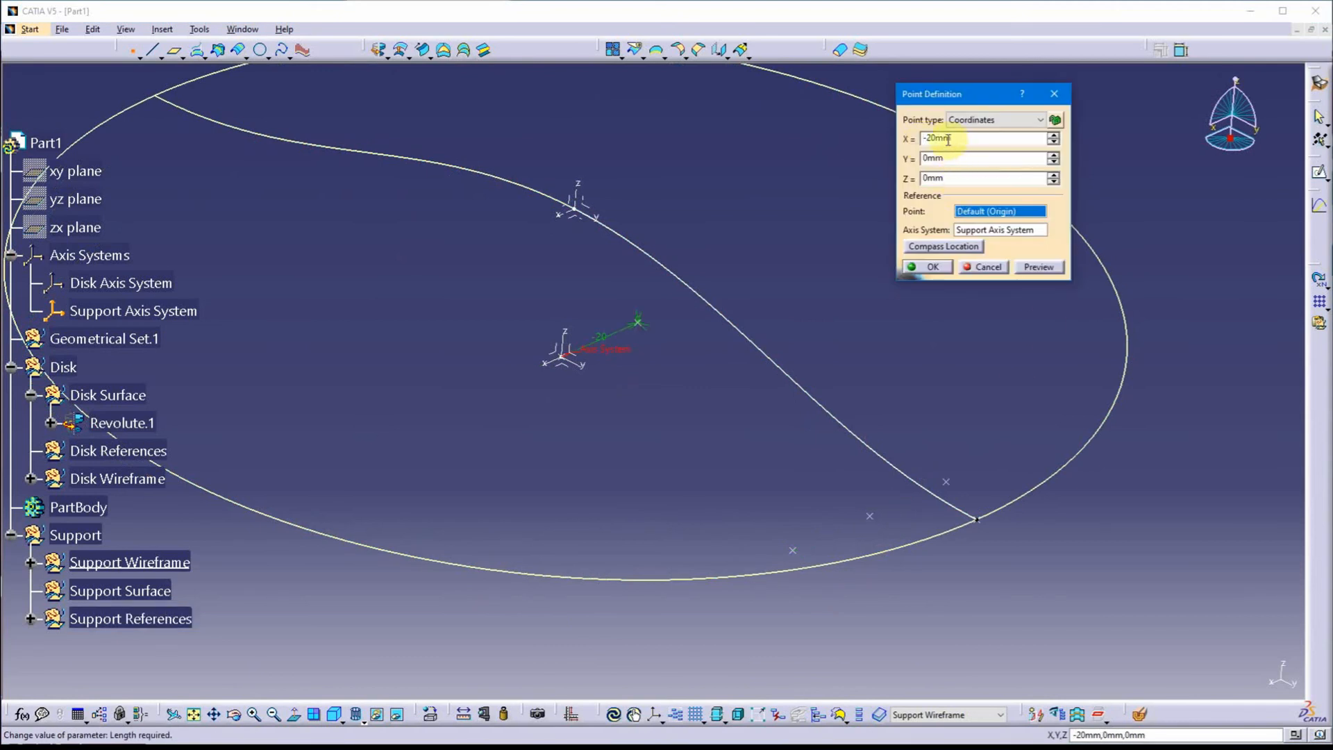
# Create a third point offset X 0 mm and Y 10 mm from the support reference point.
pyautogui.doubleClick(948, 139)
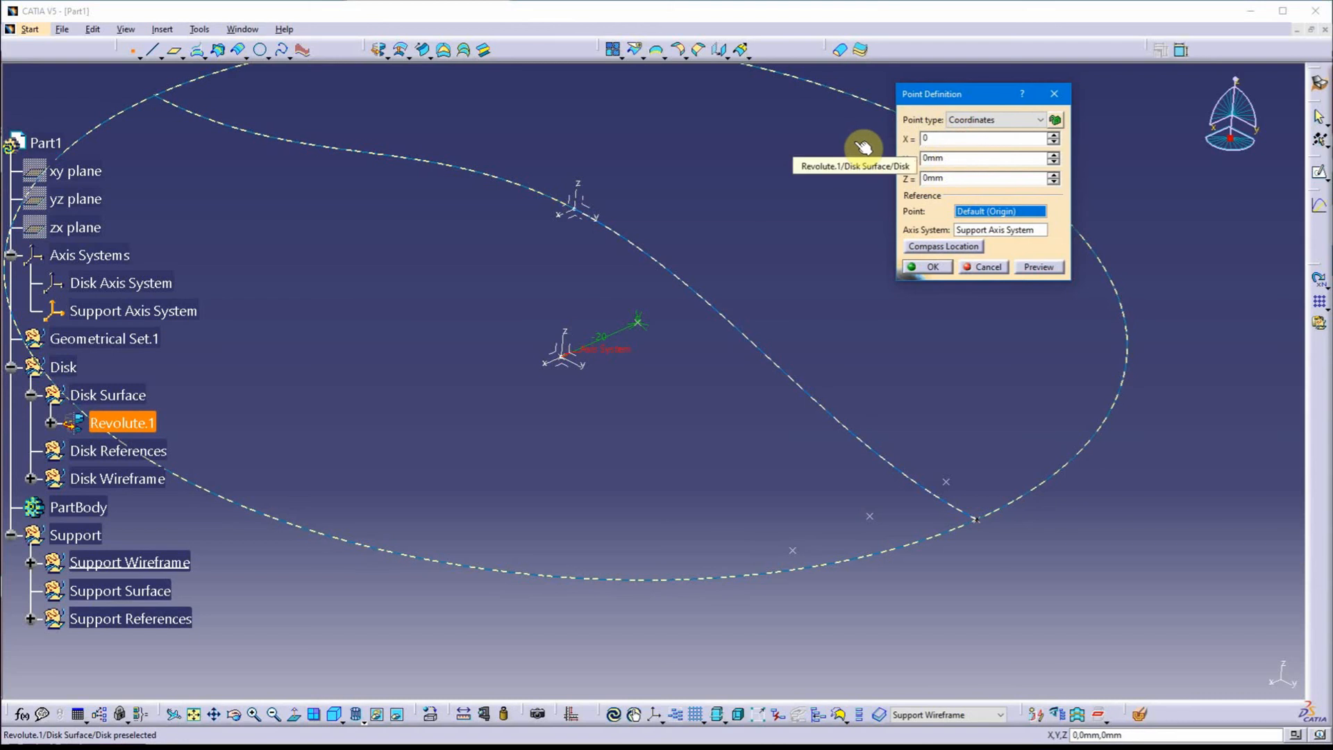
pyautogui.write('0')
pyautogui.press('Tab')
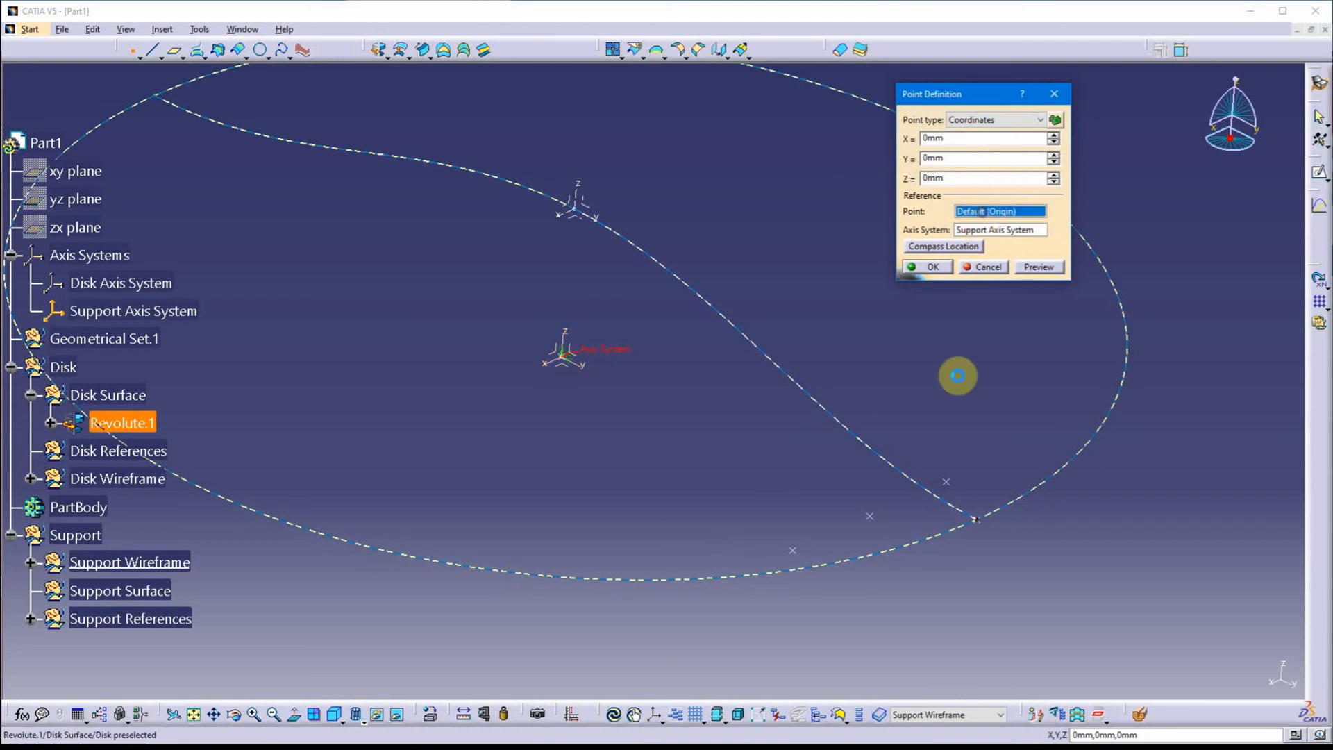
pyautogui.click(879, 522)
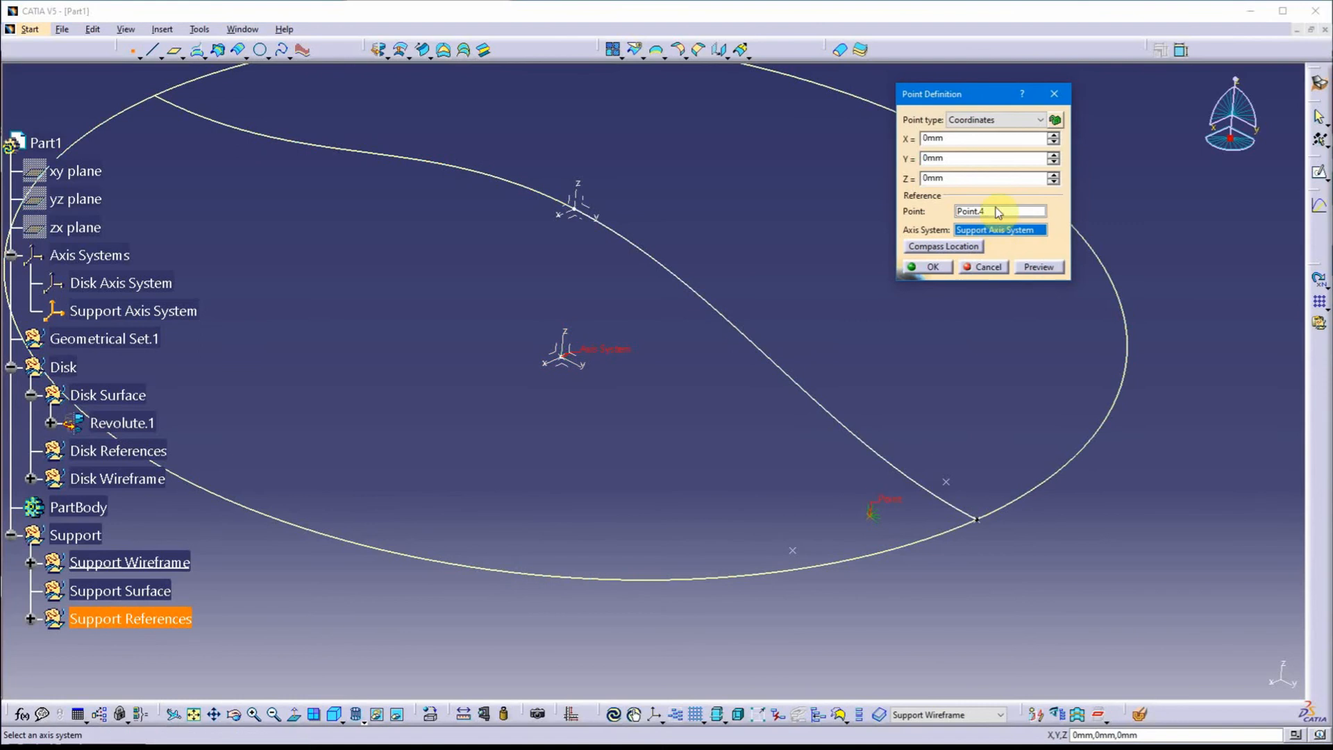
pyautogui.moveTo(980, 159); pyautogui.dragTo(869, 150)
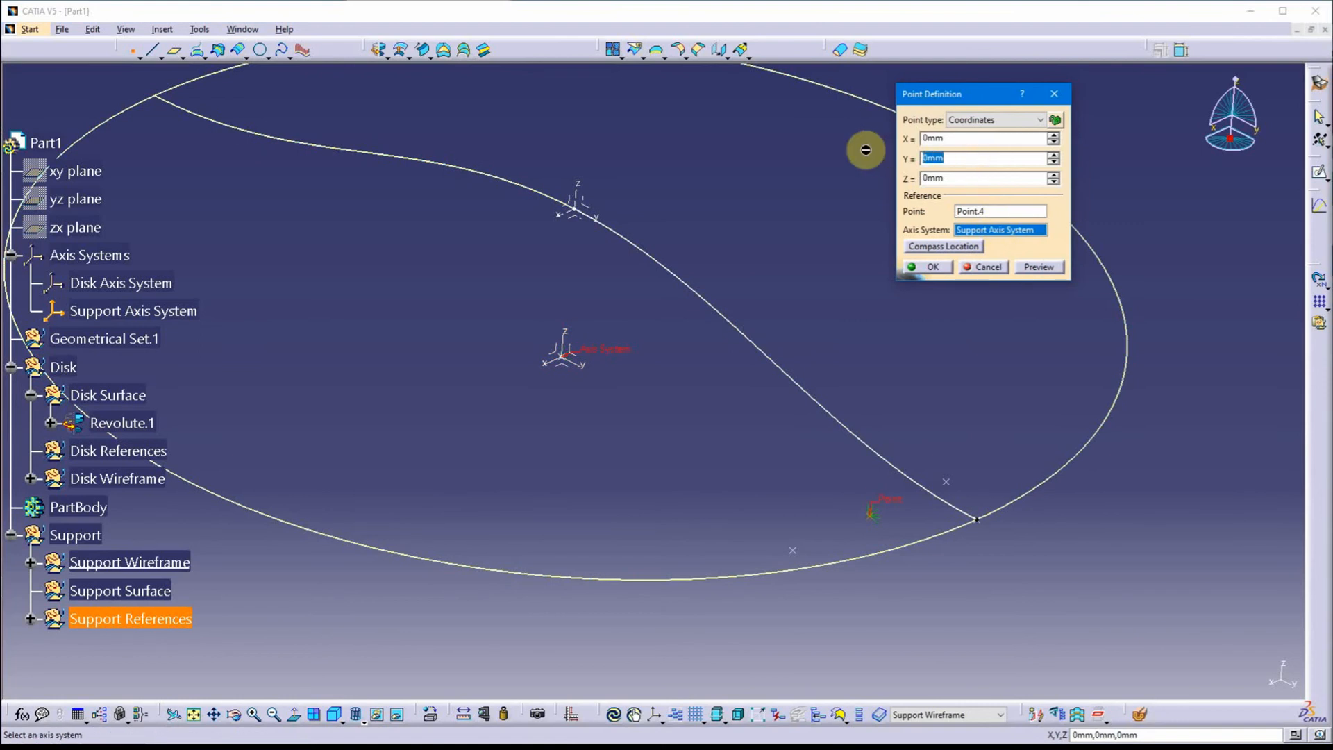
pyautogui.click(931, 275)
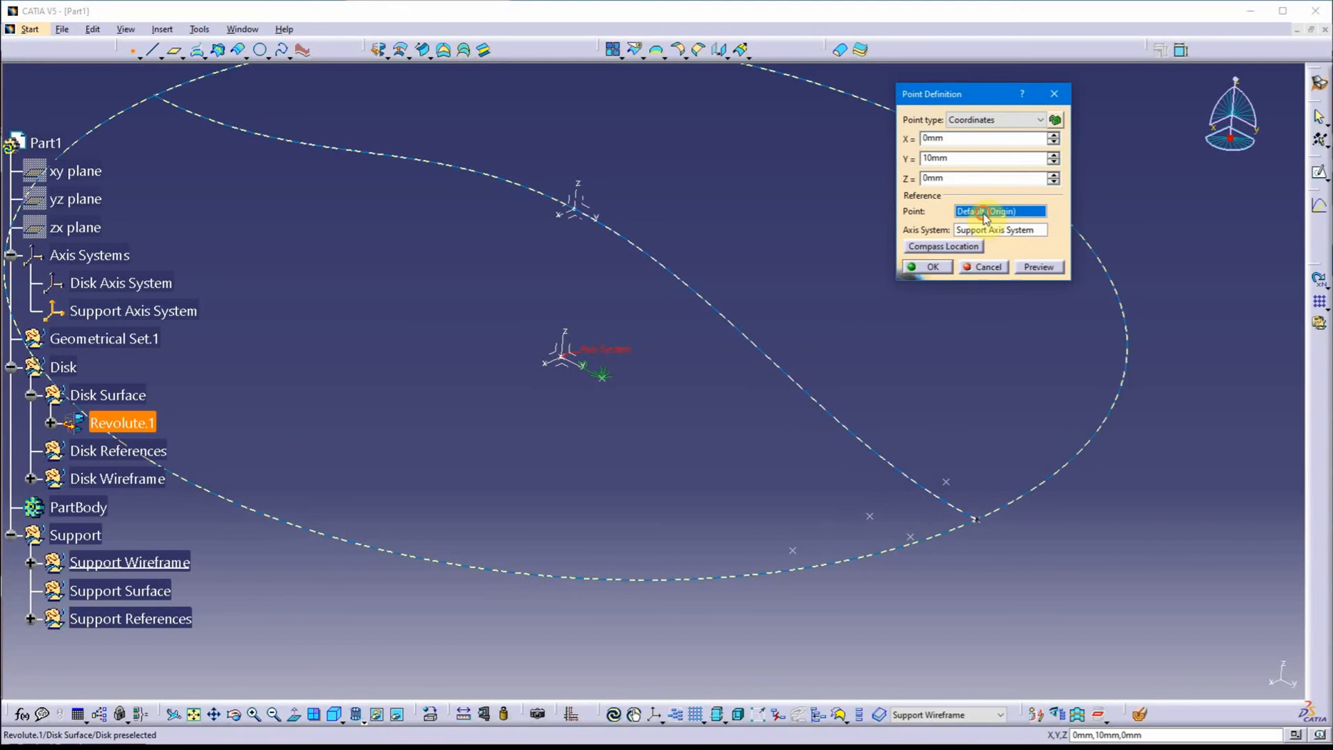
# Create a fourth point offset Y -10 mm from the support reference point and end point creation.
pyautogui.click(872, 518)
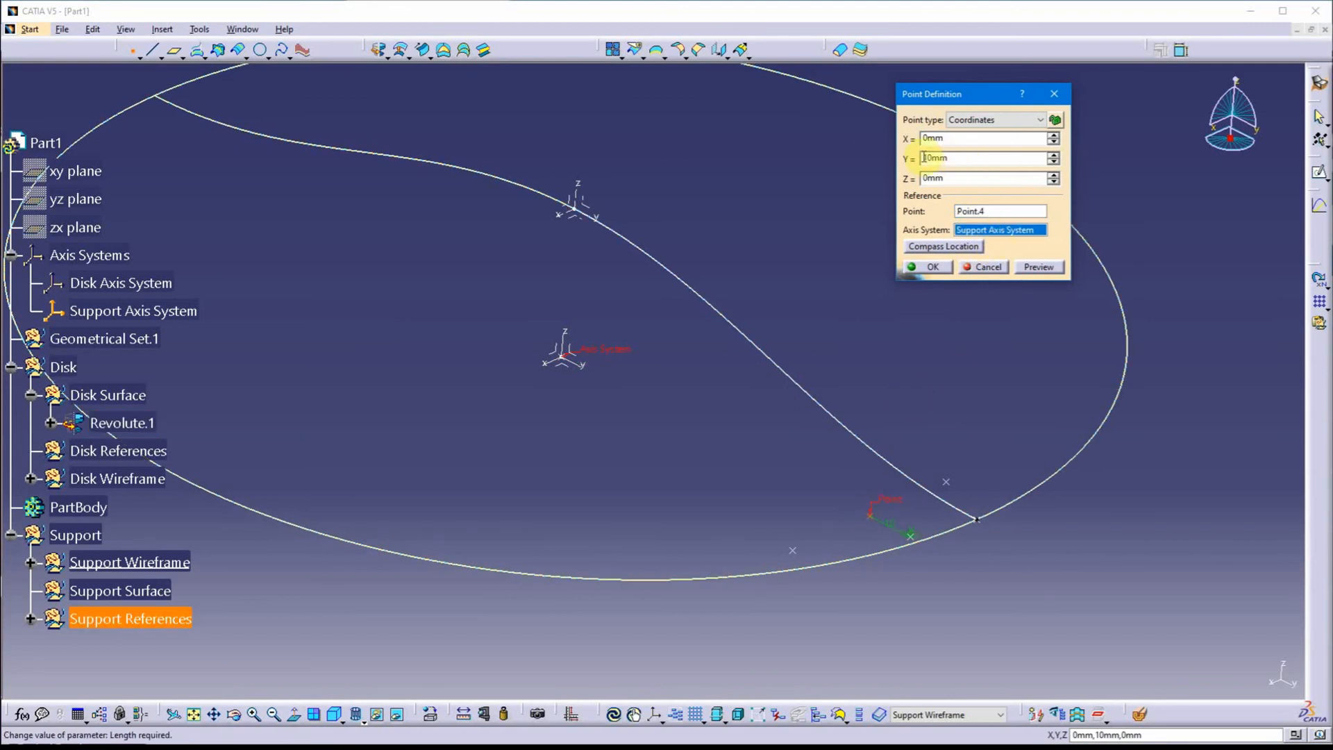
pyautogui.click(931, 267)
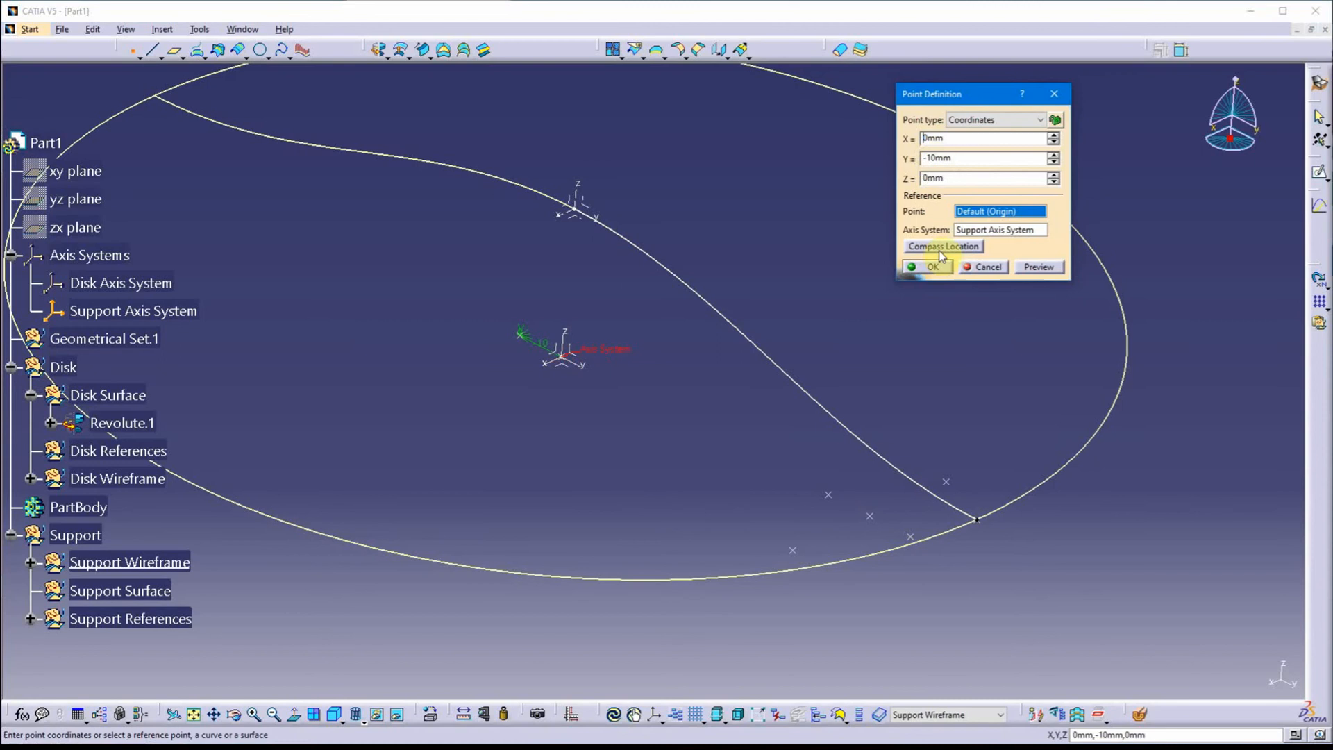
pyautogui.click(986, 269)
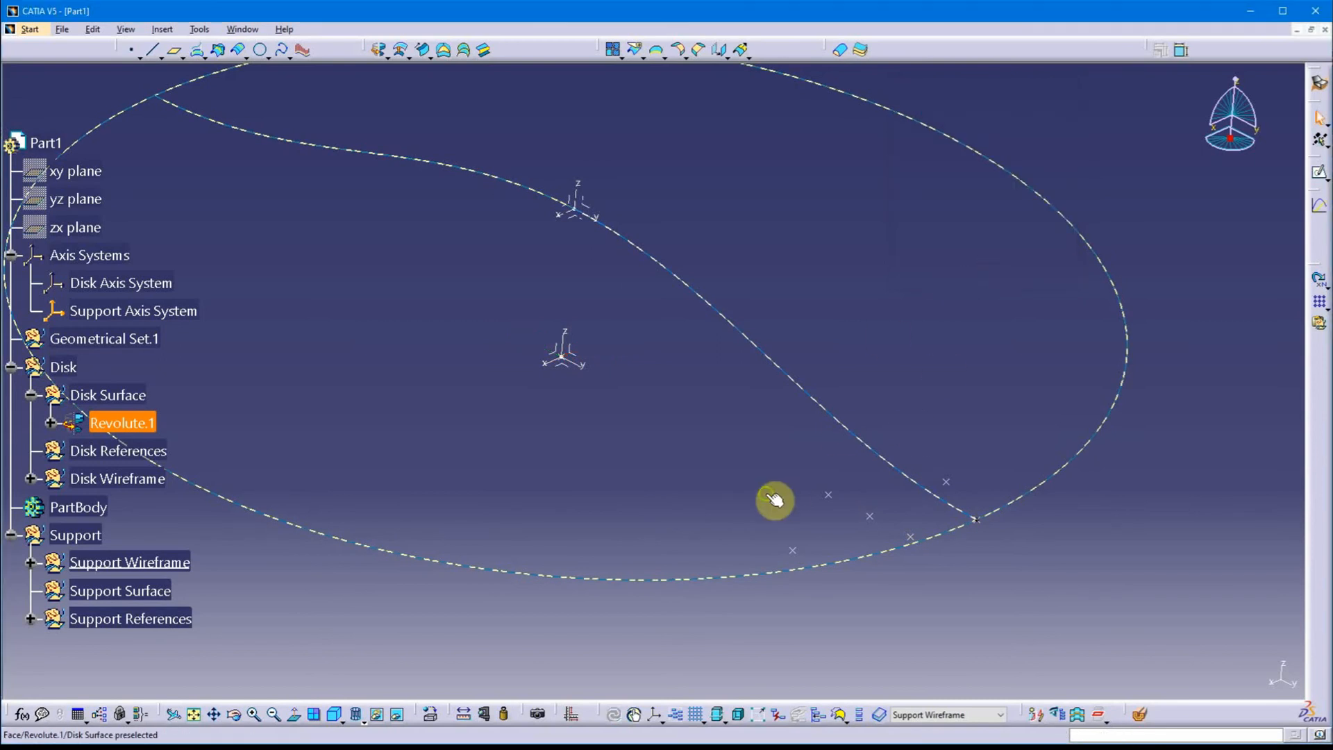
# Create a closed spline through the four offset points, following their order around the support reference point.
pyautogui.moveTo(774, 500); pyautogui.dragTo(635, 454, button='middle')
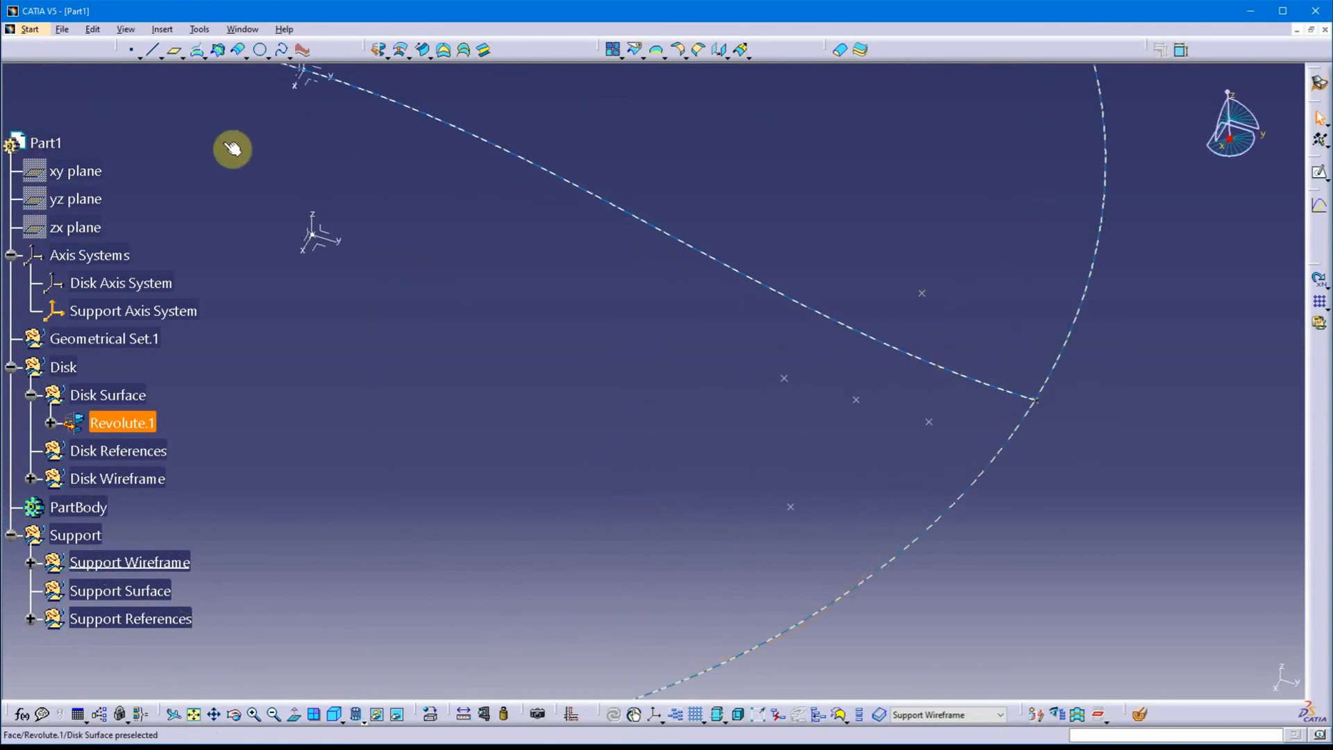
pyautogui.click(281, 54)
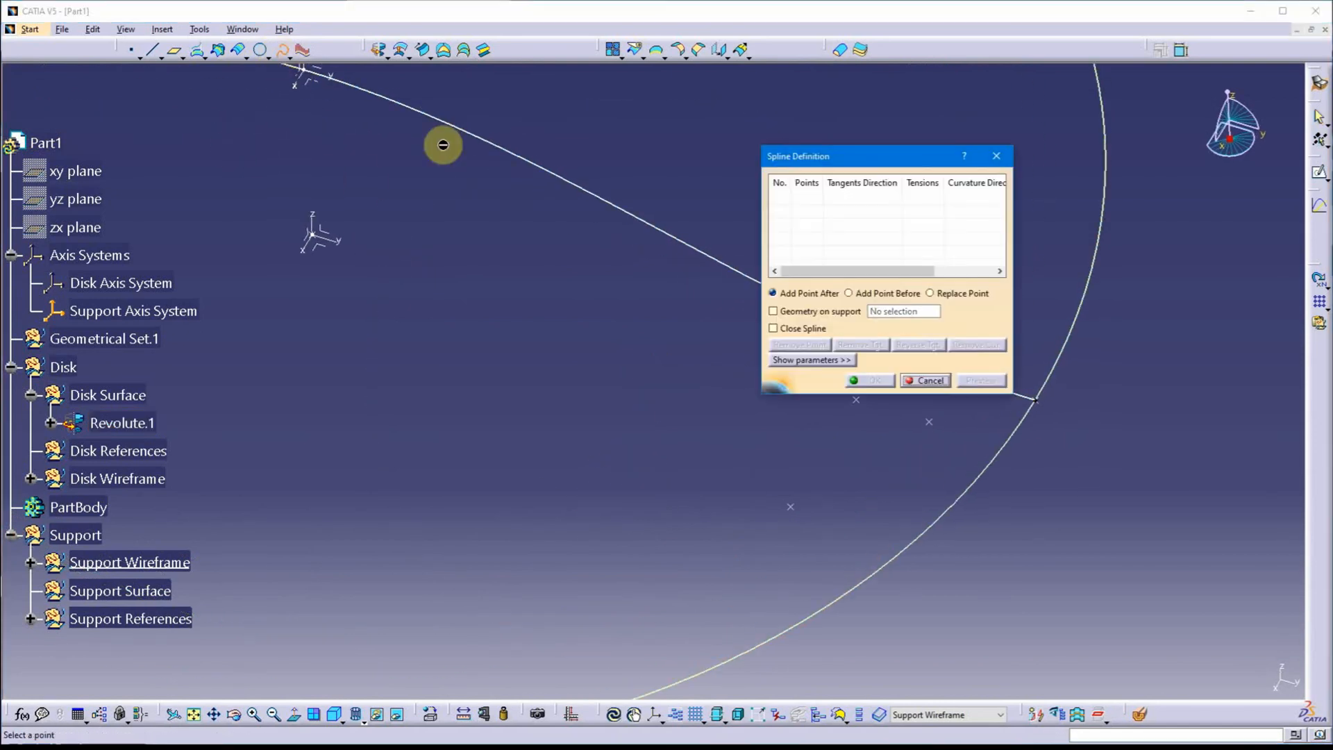
pyautogui.moveTo(890, 162); pyautogui.dragTo(1187, 120)
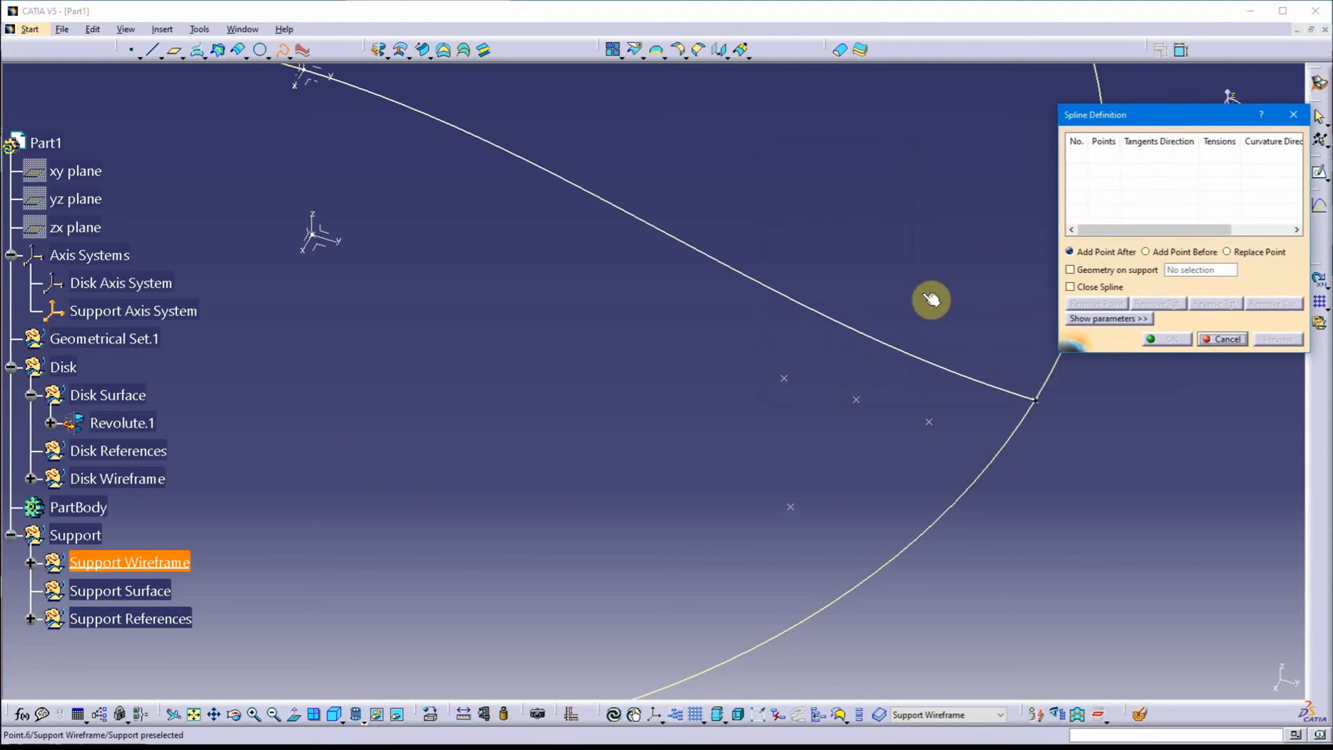
pyautogui.click(929, 298)
pyautogui.click(793, 381)
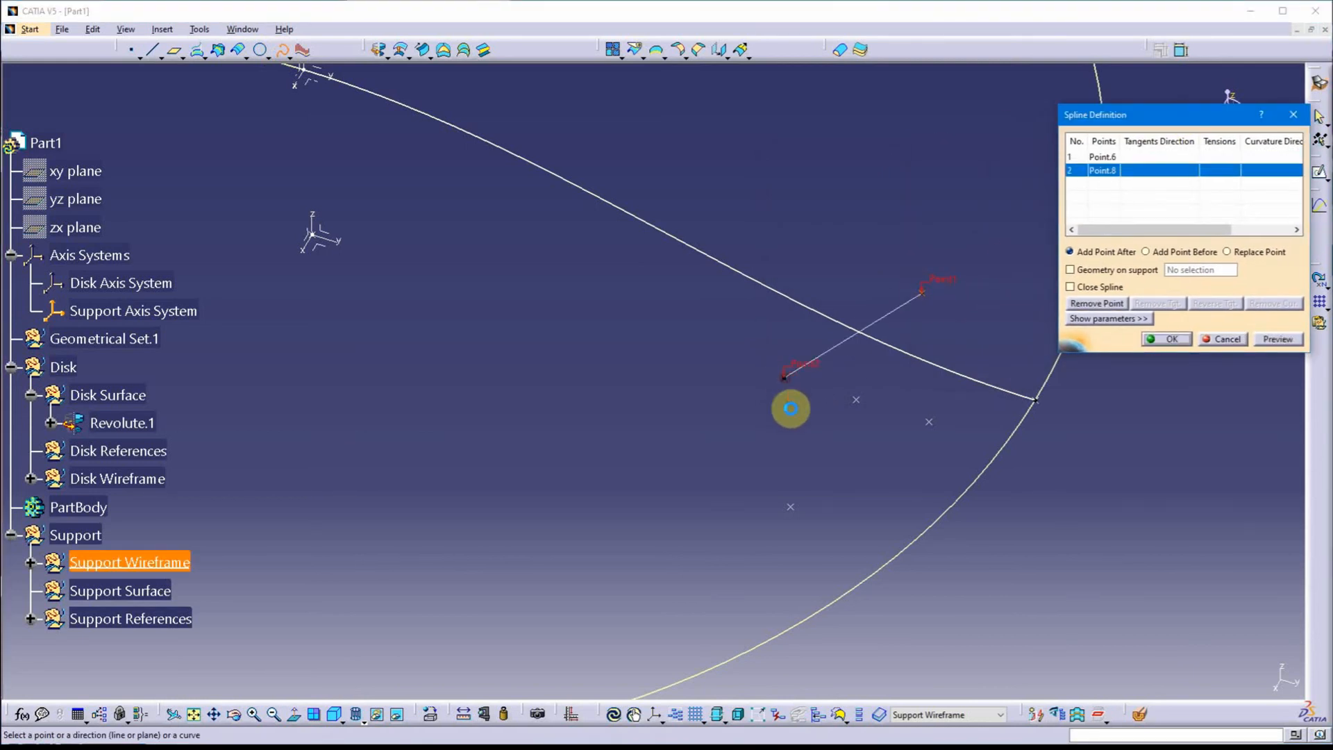
pyautogui.click(793, 512)
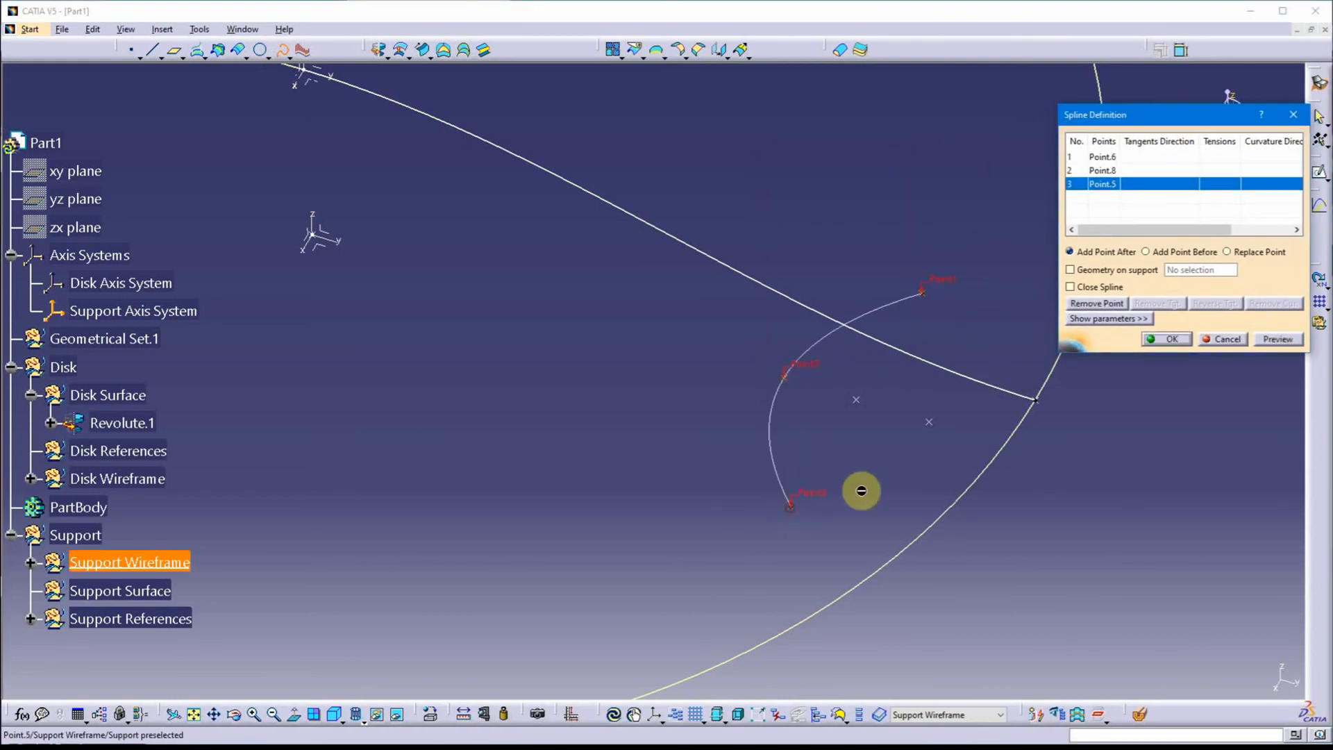
pyautogui.click(936, 426)
pyautogui.click(1097, 288)
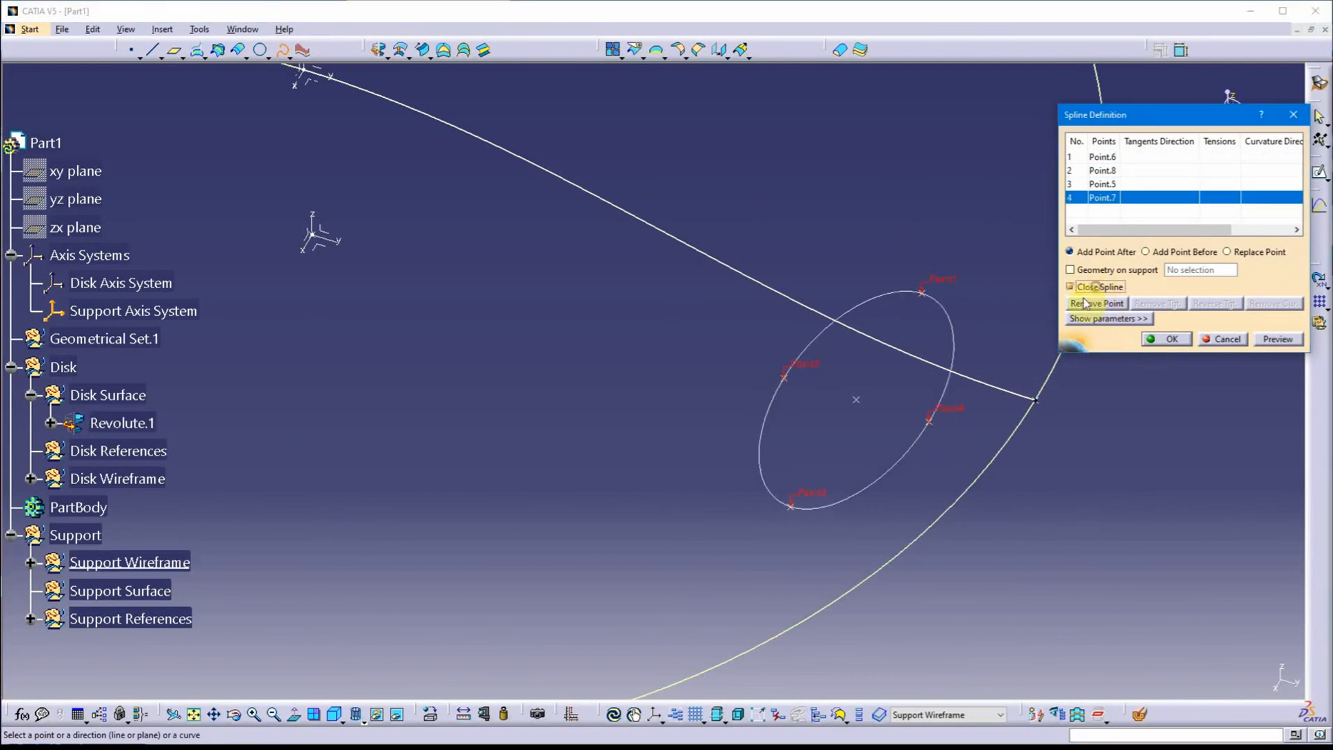
pyautogui.moveTo(660, 426); pyautogui.dragTo(646, 456, button='middle')
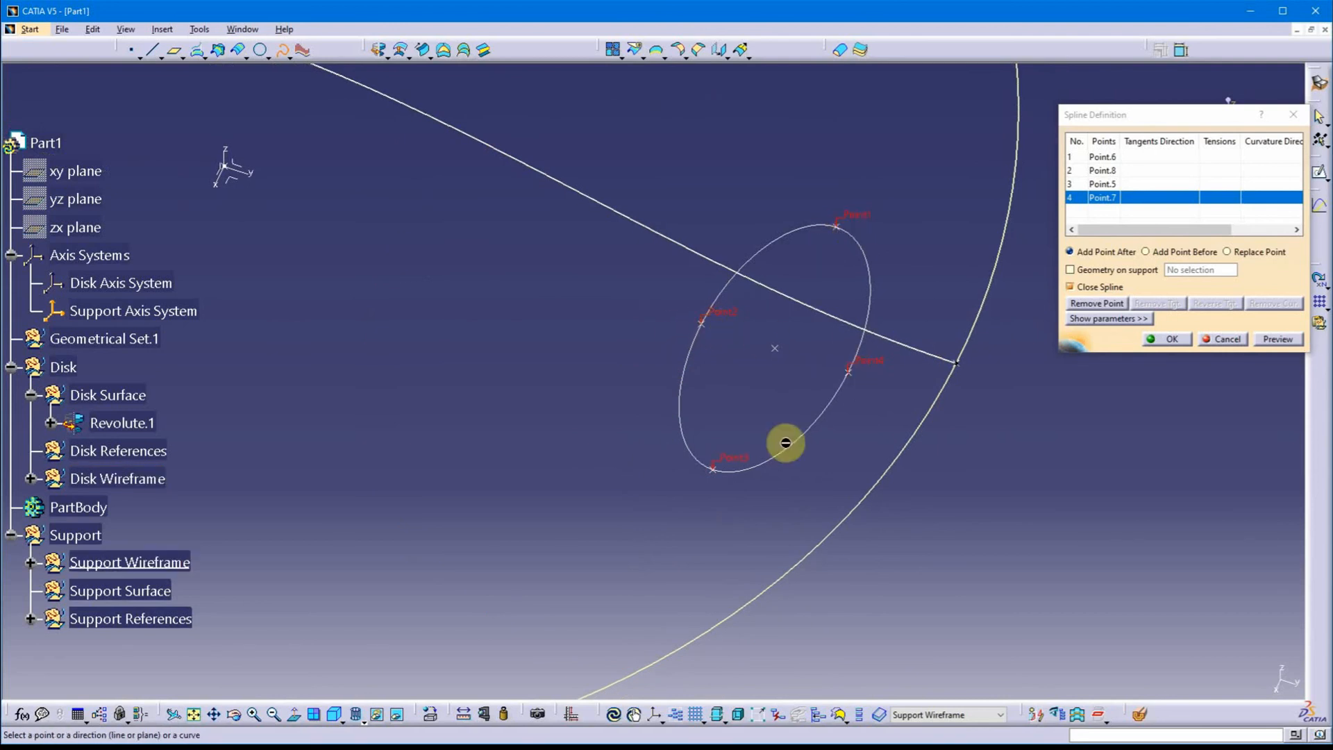
pyautogui.moveTo(667, 523); pyautogui.dragTo(583, 476, button='middle')
pyautogui.click(1166, 341)
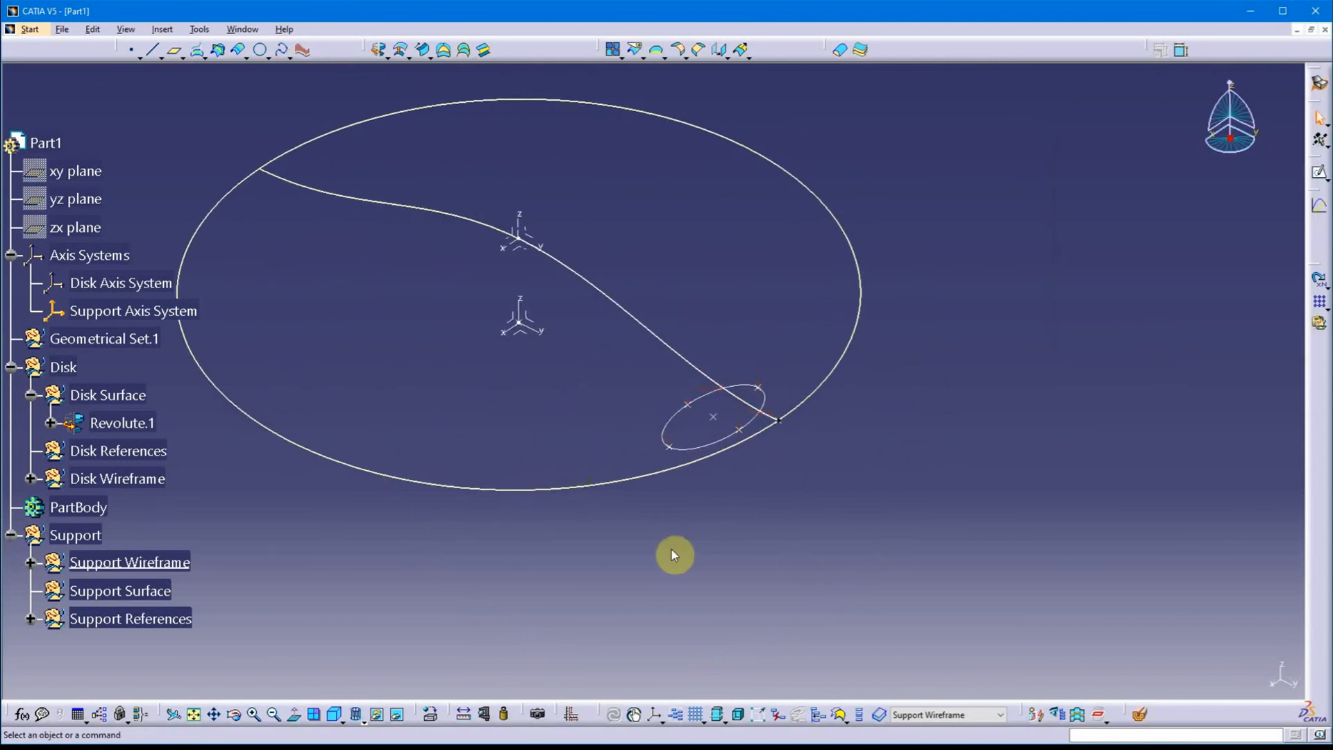
# Define the Support Surface geometrical set as the in-work object.
pyautogui.moveTo(548, 555); pyautogui.dragTo(564, 479, button='middle')
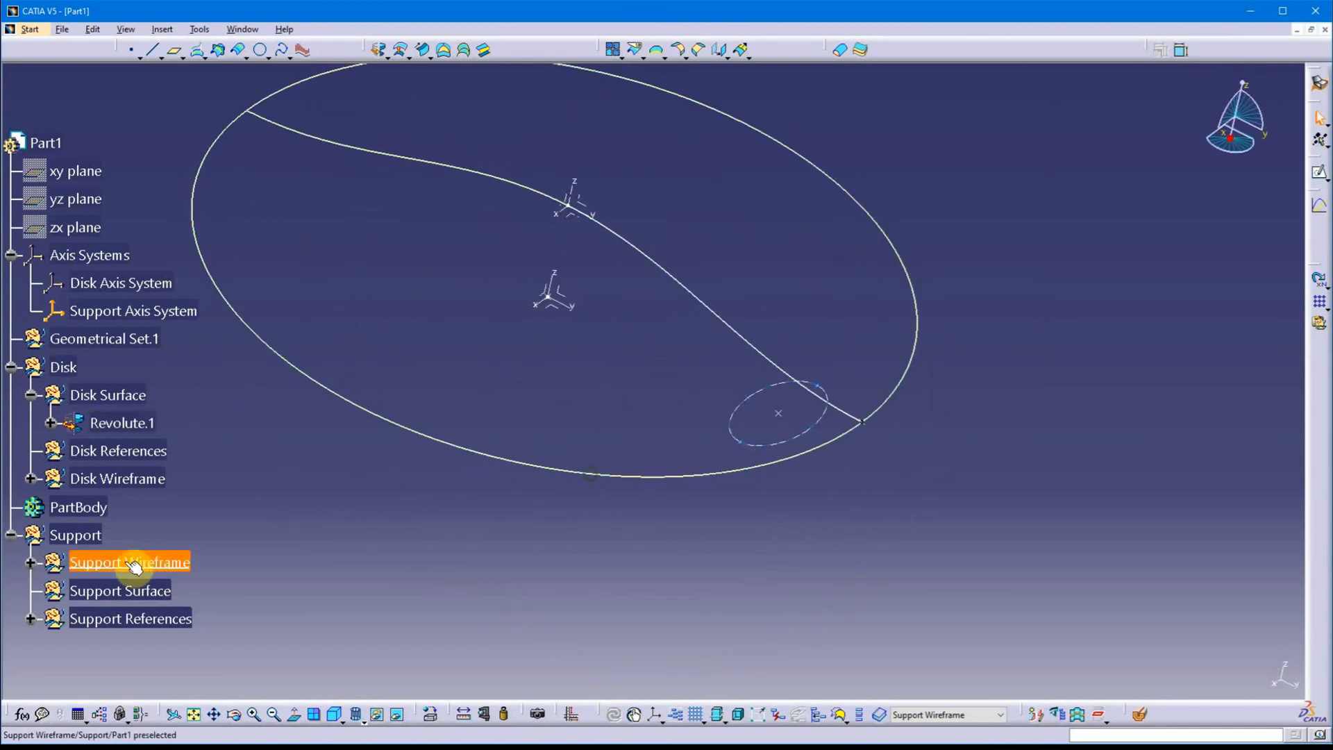
pyautogui.scroll(-3, 239, 510)
pyautogui.rightClick(163, 401)
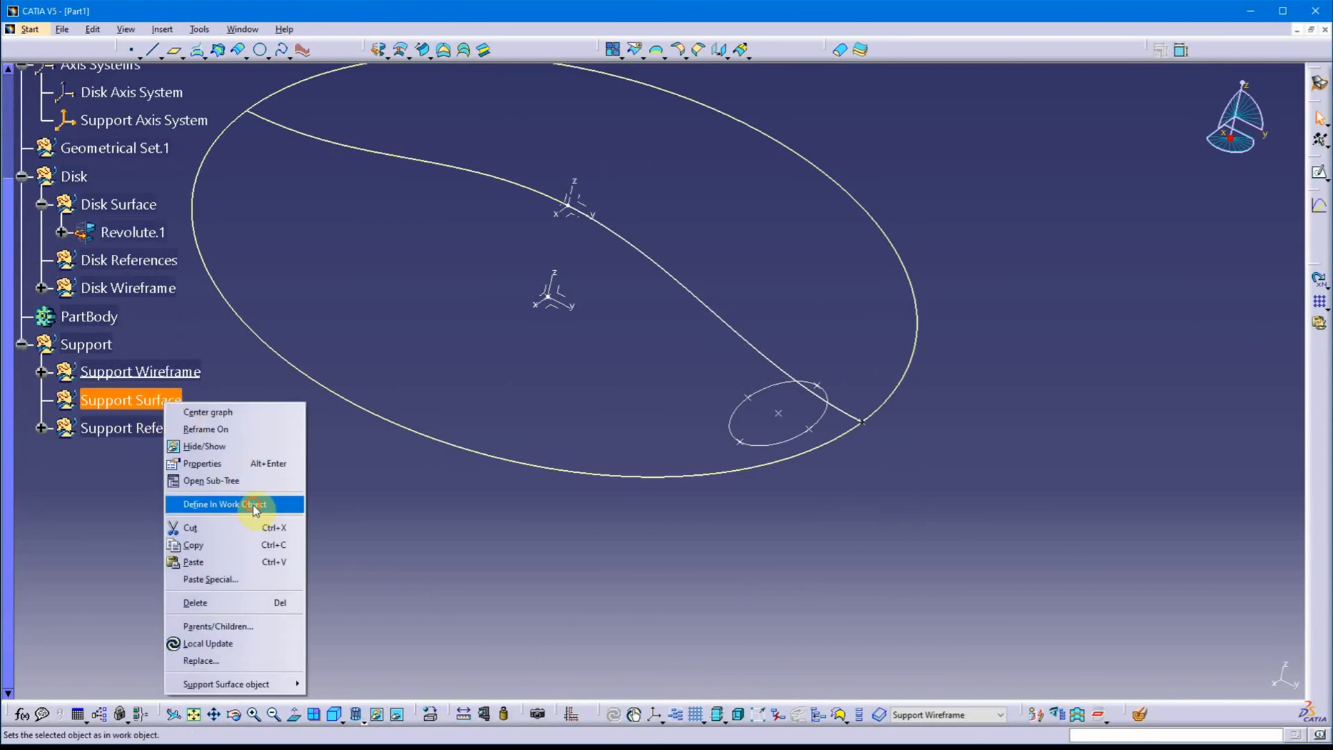
pyautogui.click(254, 506)
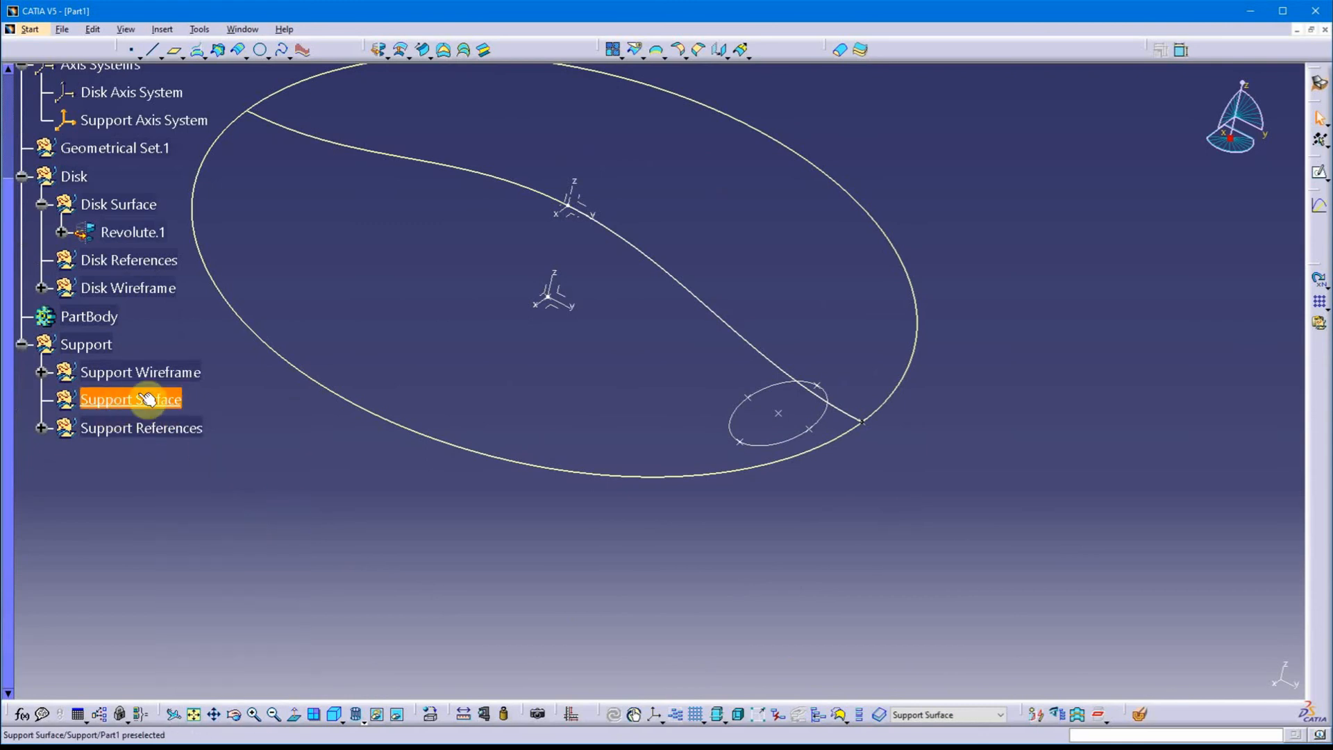
# Extrude the closed spline as a surface in the default normal direction, with Limit 1 at 38 mm and Limit 2 at 0 mm.
pyautogui.moveTo(396, 521); pyautogui.dragTo(505, 329, button='middle')
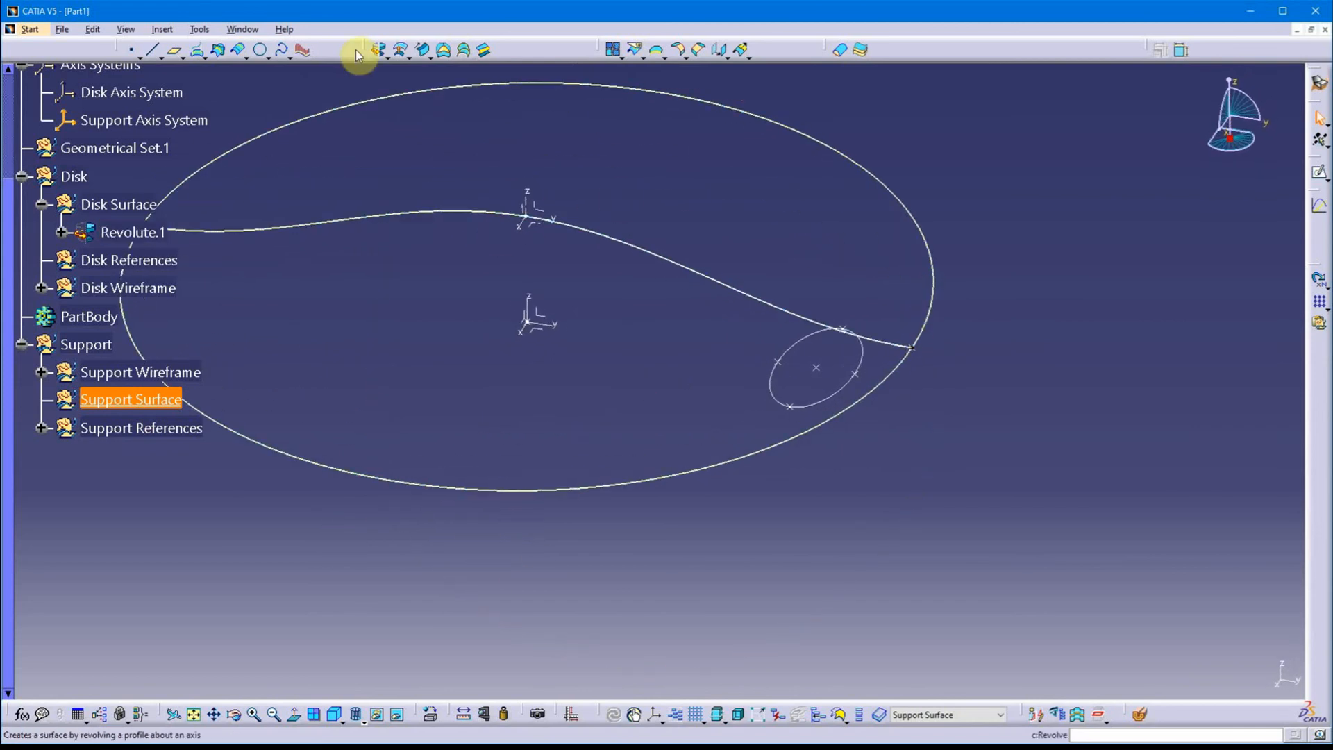
pyautogui.click(389, 60)
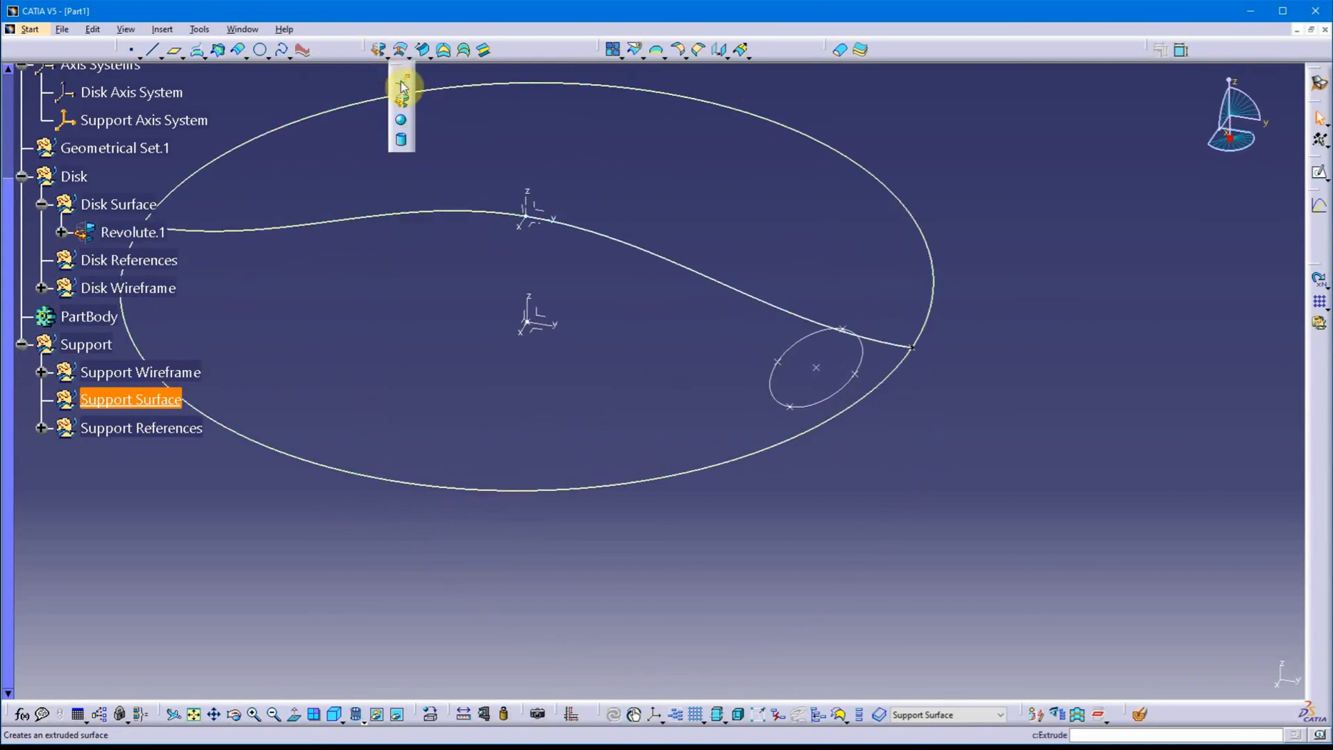
pyautogui.click(401, 86)
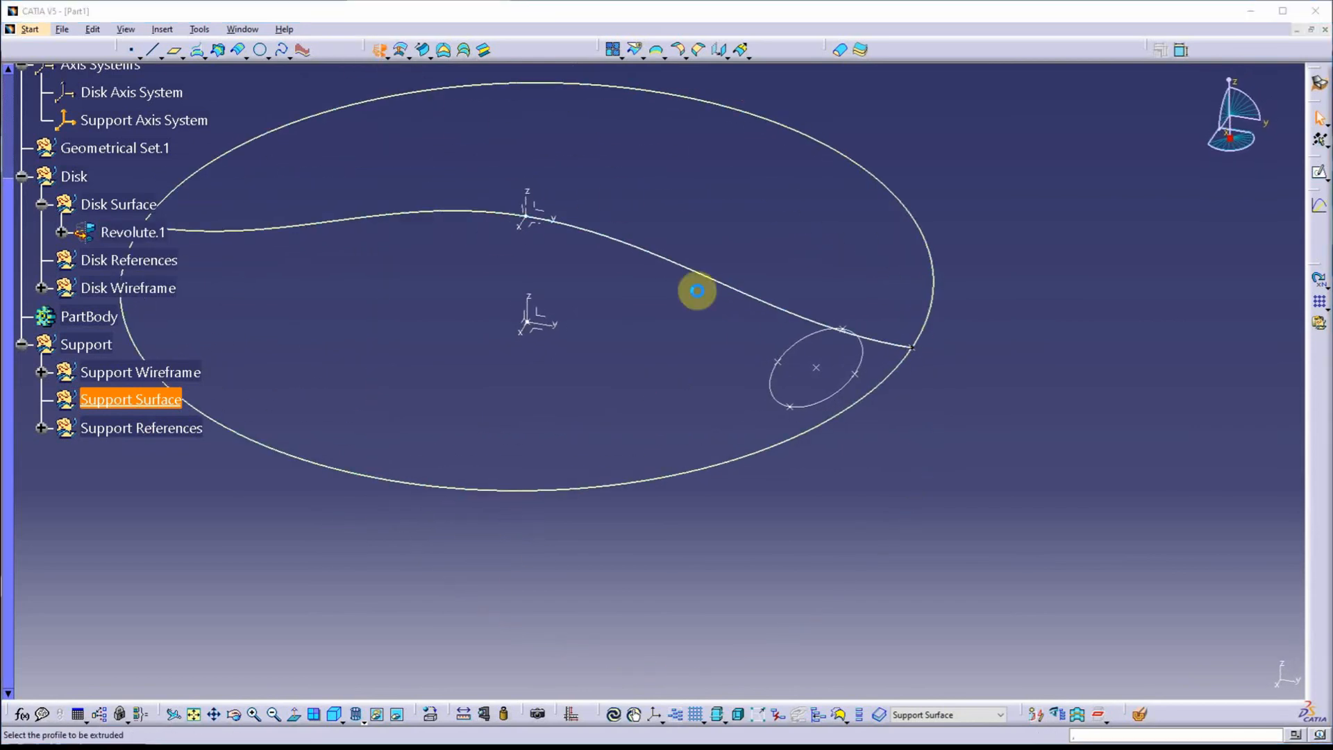
pyautogui.click(819, 409)
pyautogui.moveTo(726, 539); pyautogui.dragTo(670, 475, button='middle')
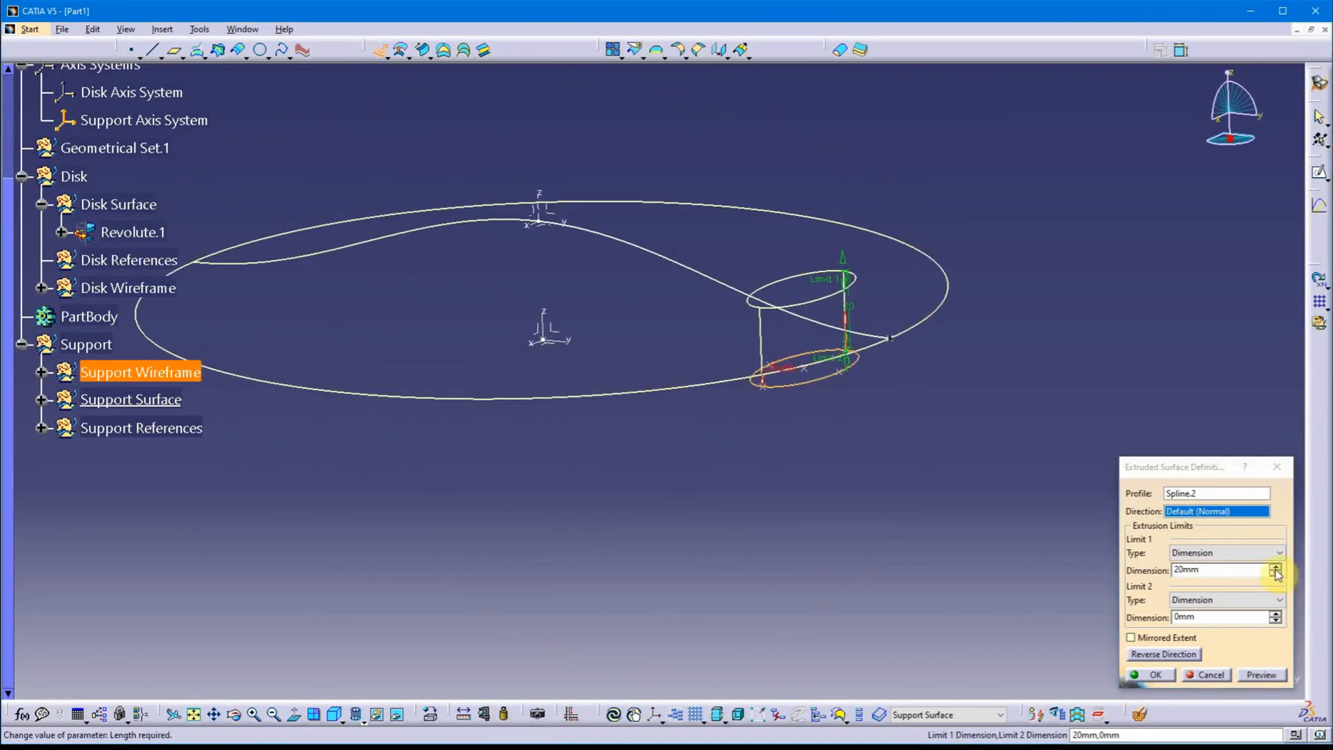
pyautogui.click(1277, 568)
pyautogui.click(1276, 569)
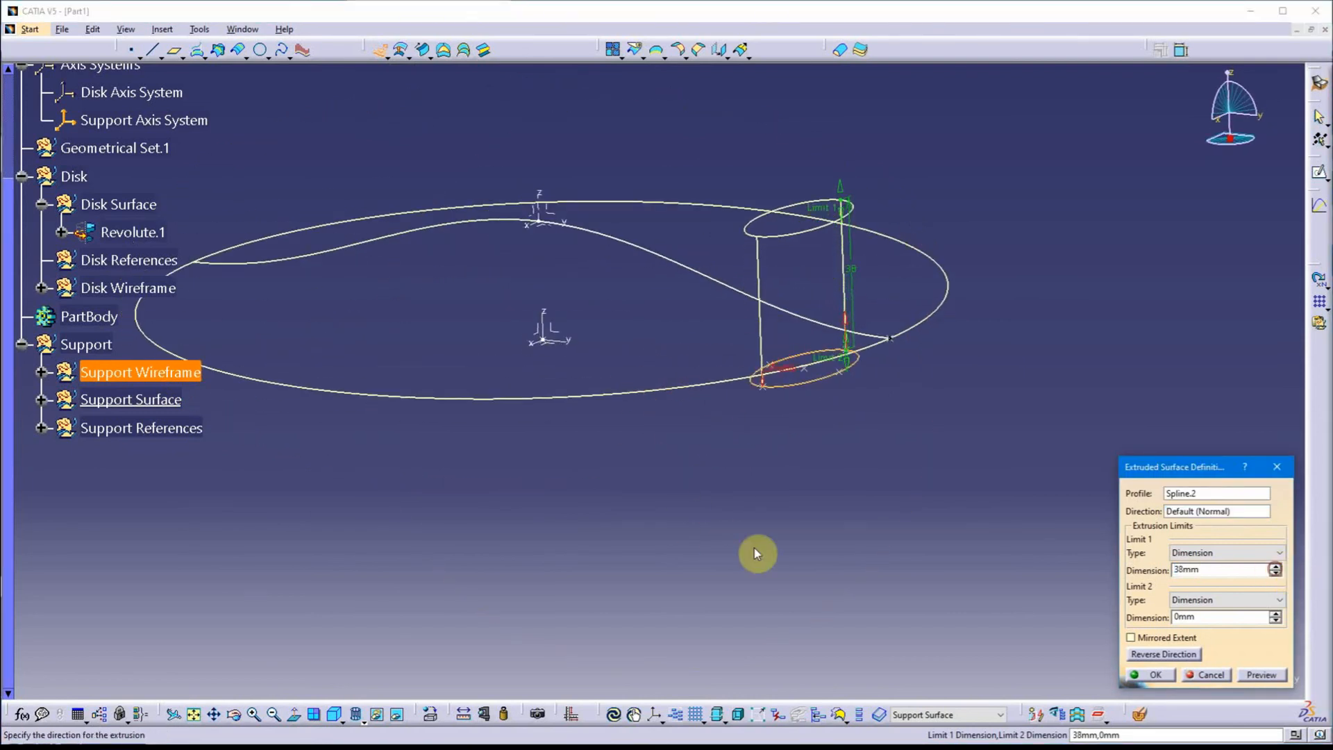
pyautogui.moveTo(614, 543); pyautogui.dragTo(539, 231, button='middle')
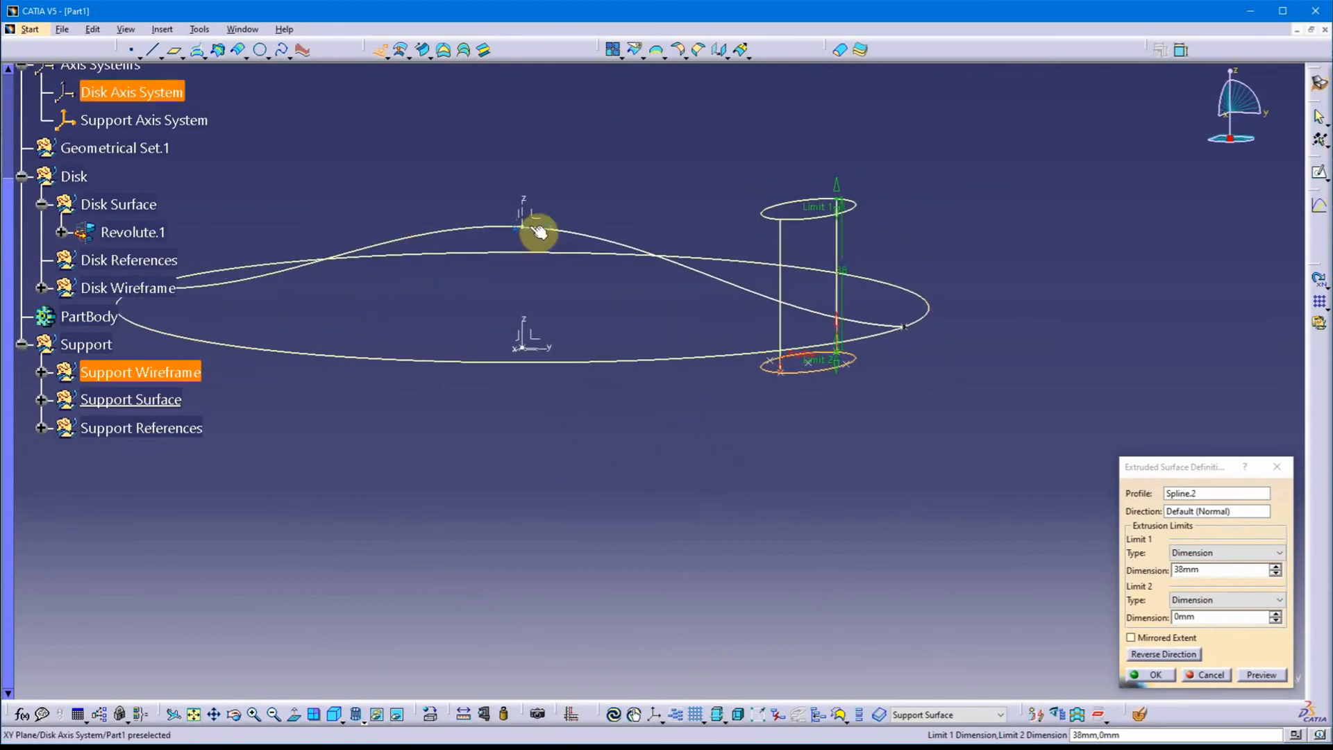
pyautogui.moveTo(607, 303); pyautogui.dragTo(563, 288, button='middle')
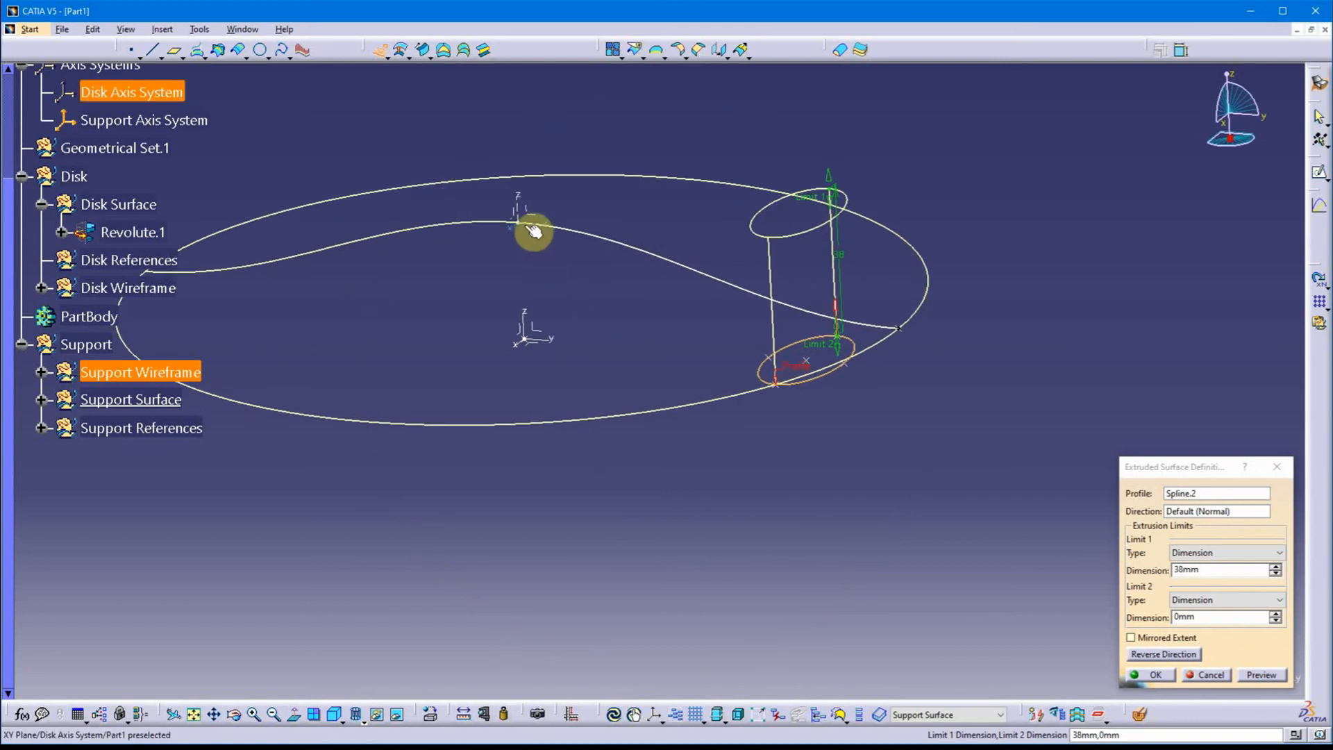
pyautogui.moveTo(675, 398); pyautogui.dragTo(684, 361, button='middle')
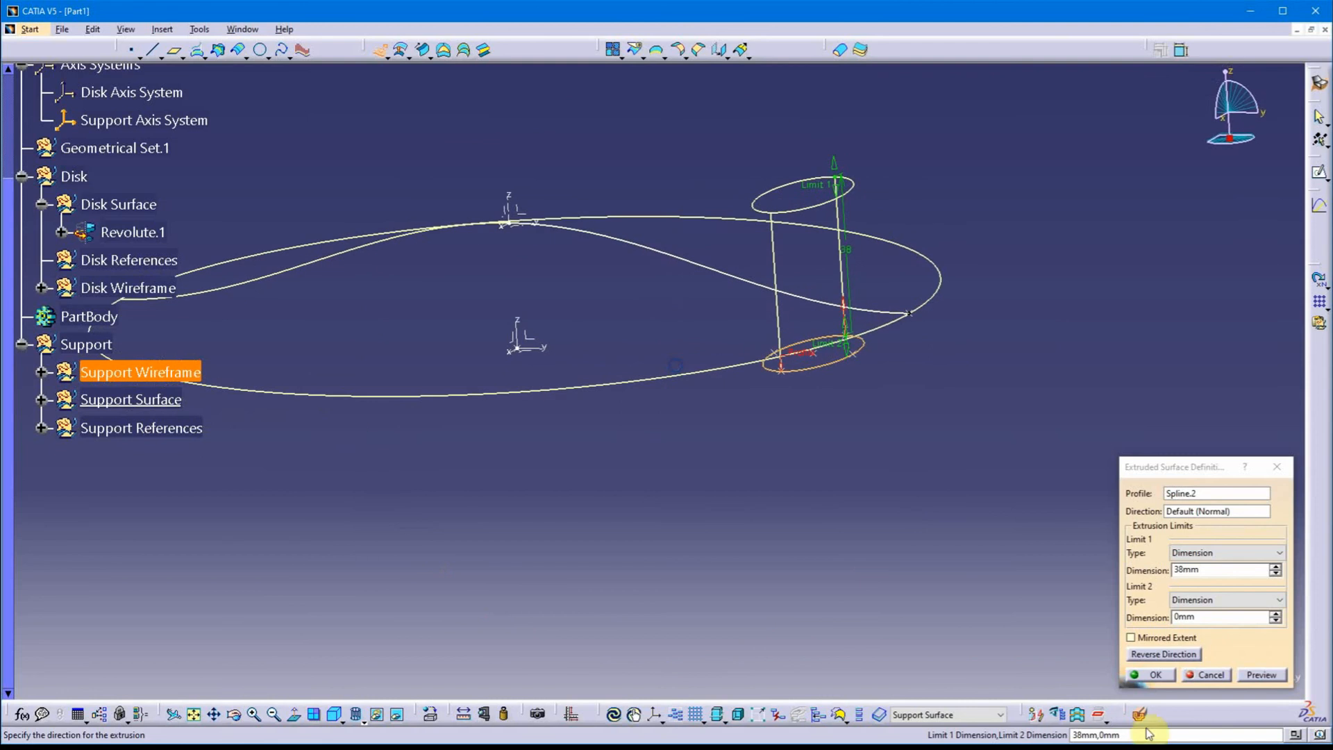
pyautogui.click(1146, 675)
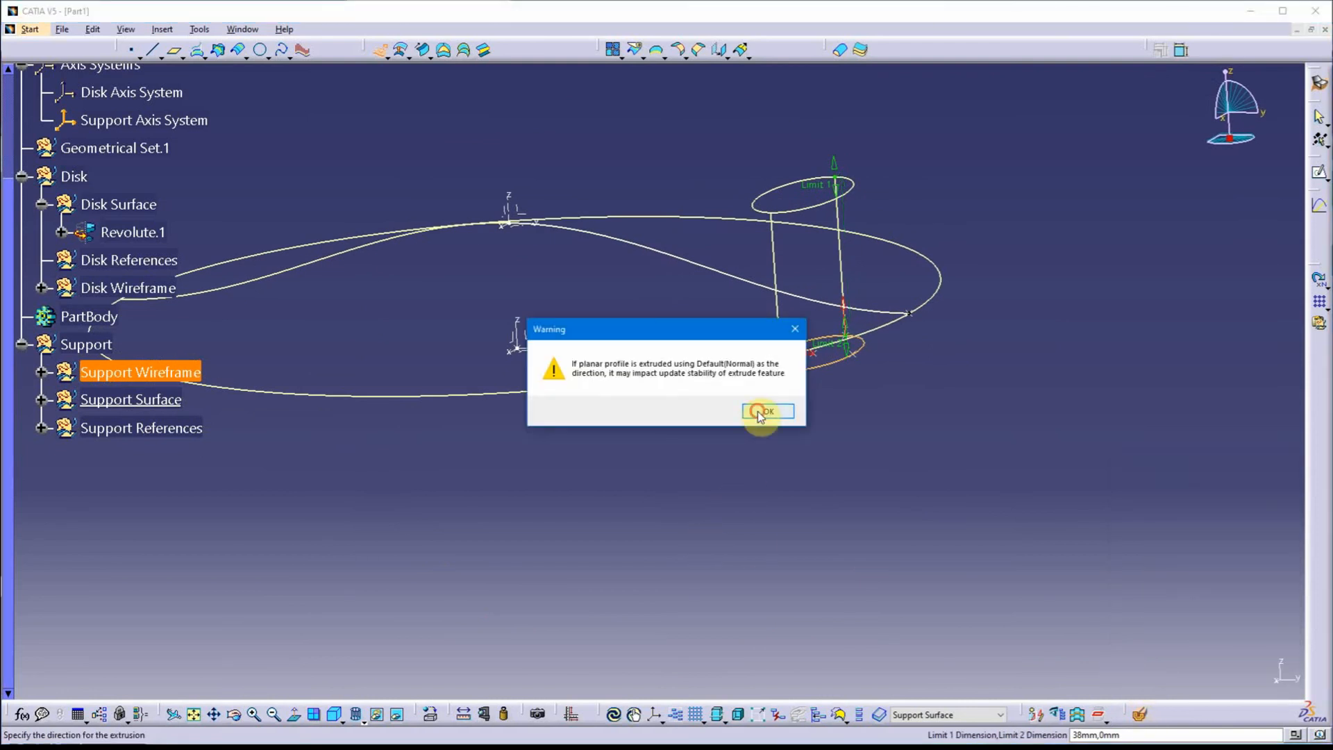
pyautogui.click(763, 411)
# Switch the model display to Shading with Edges and Hidden Edges.
pyautogui.moveTo(679, 479); pyautogui.dragTo(569, 456, button='middle')
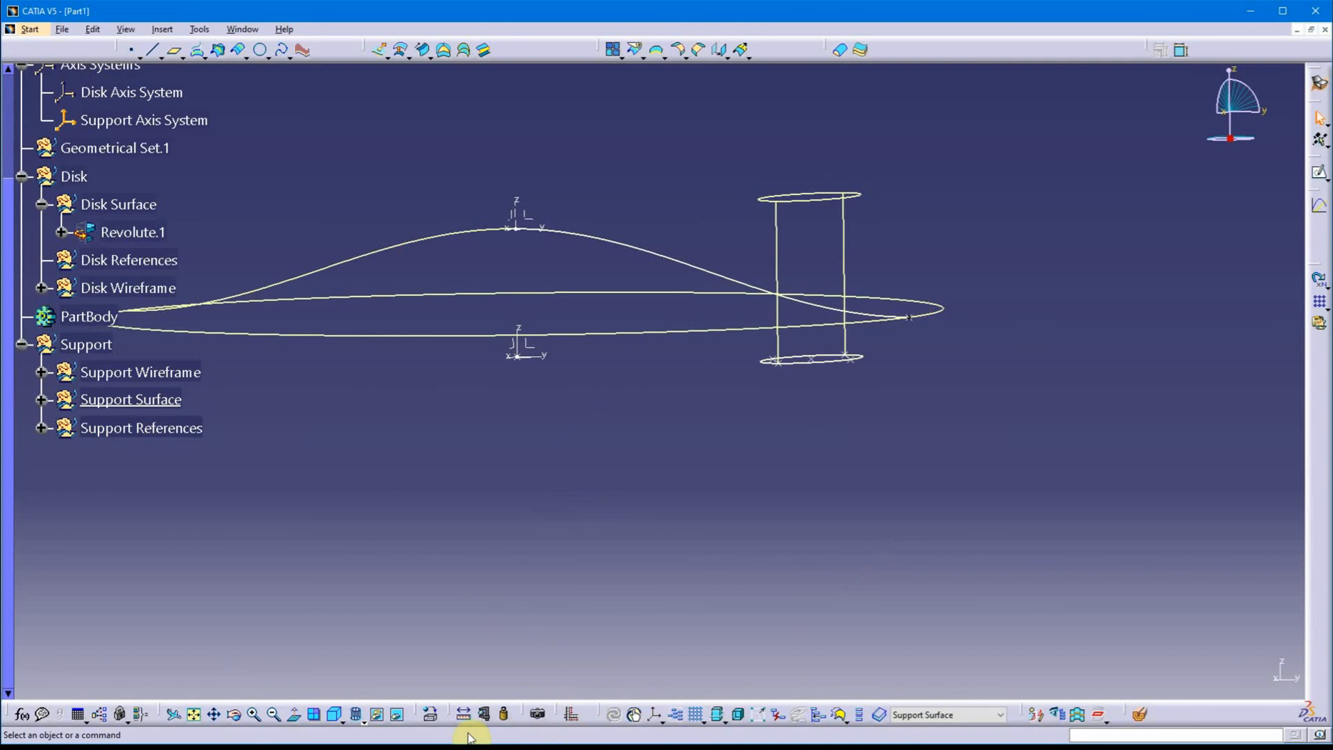
pyautogui.click(362, 722)
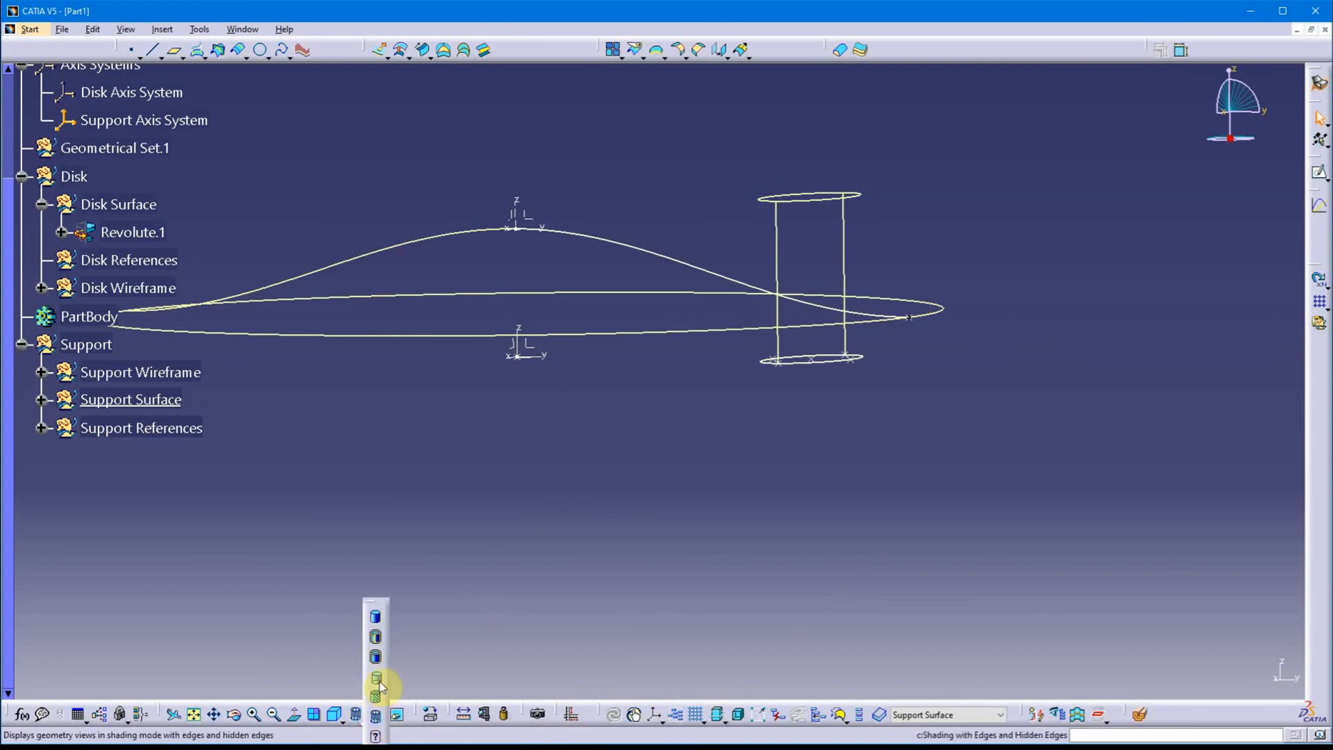
pyautogui.moveTo(644, 446)
pyautogui.mouseDown(button='middle')
pyautogui.moveTo(640, 306)
pyautogui.moveTo(798, 345)
pyautogui.mouseUp(button='middle')
# Review the support extrusion's definition and accept it with Limit 1 kept at 38 mm.
pyautogui.click(821, 306)
pyautogui.doubleClick(821, 307)
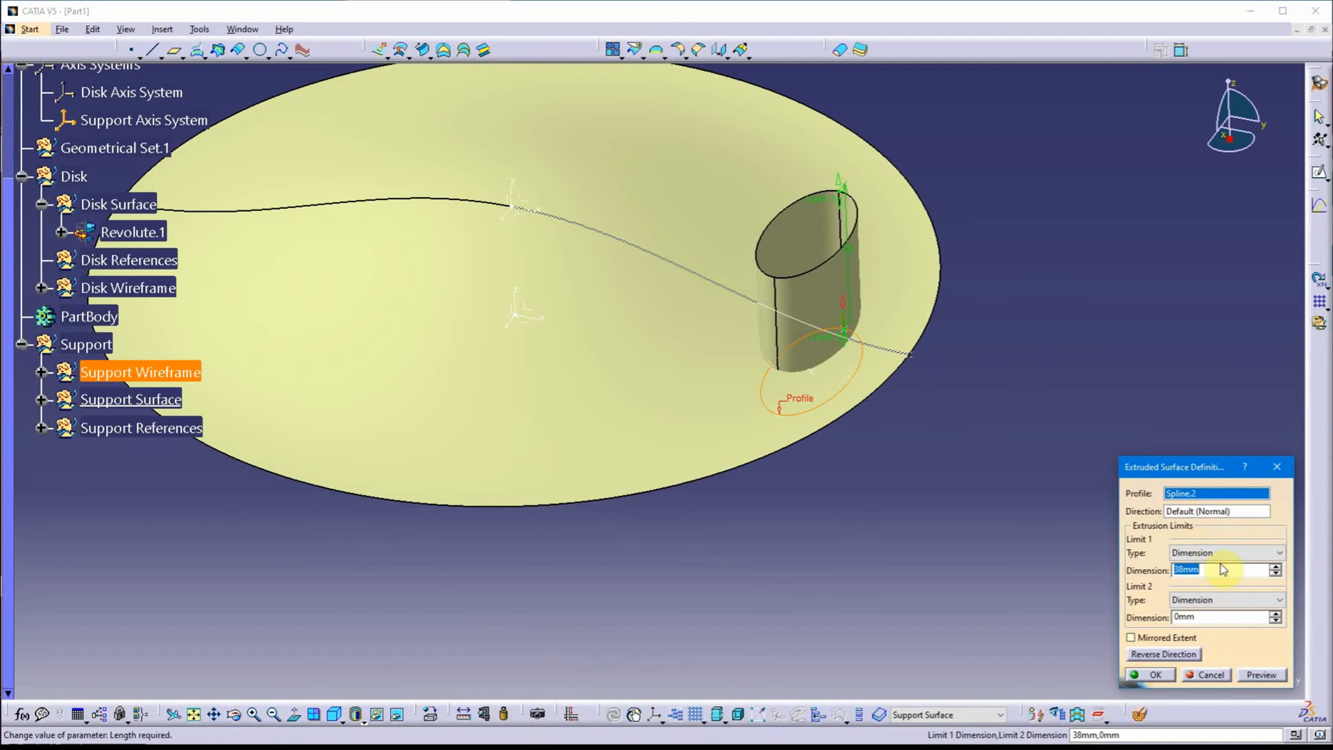
pyautogui.click(1144, 675)
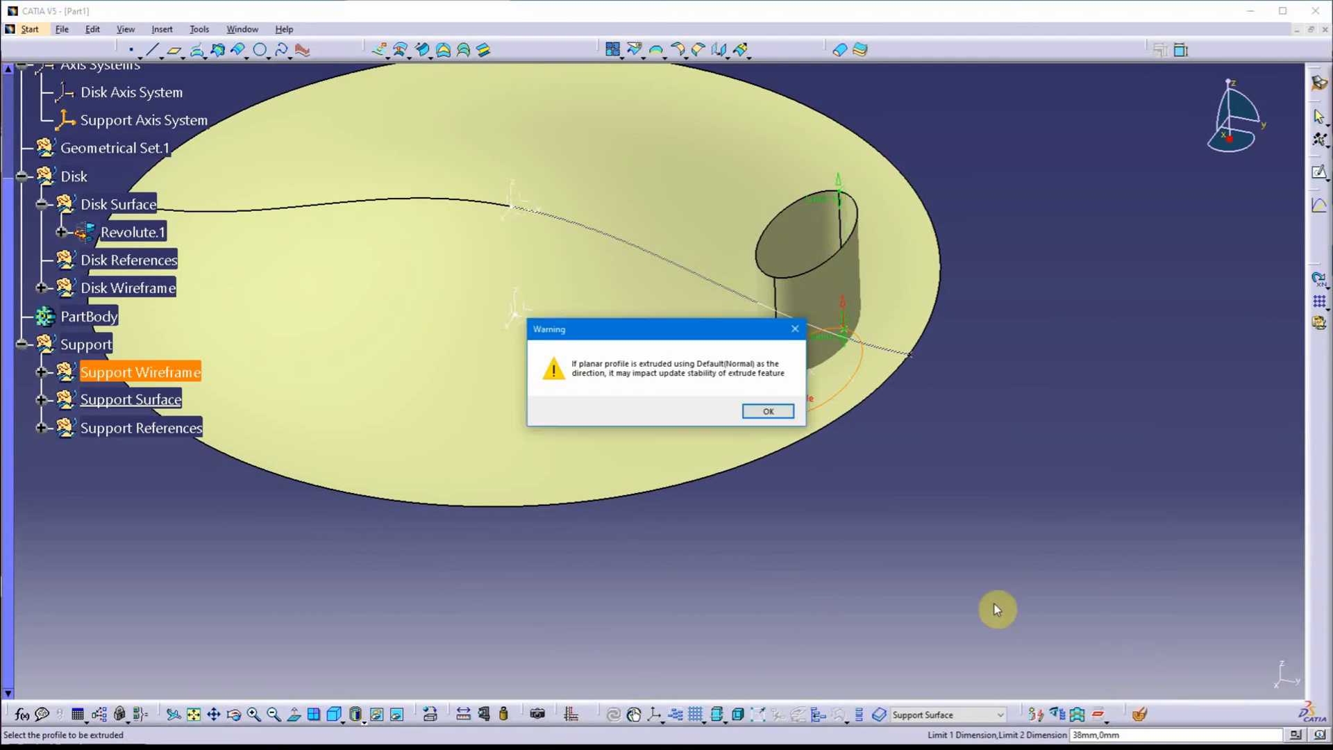
pyautogui.click(766, 412)
# Inspect the extruded support against the underside of the disk and expand the Support Surface set.
pyautogui.moveTo(514, 568); pyautogui.dragTo(705, 256, button='middle')
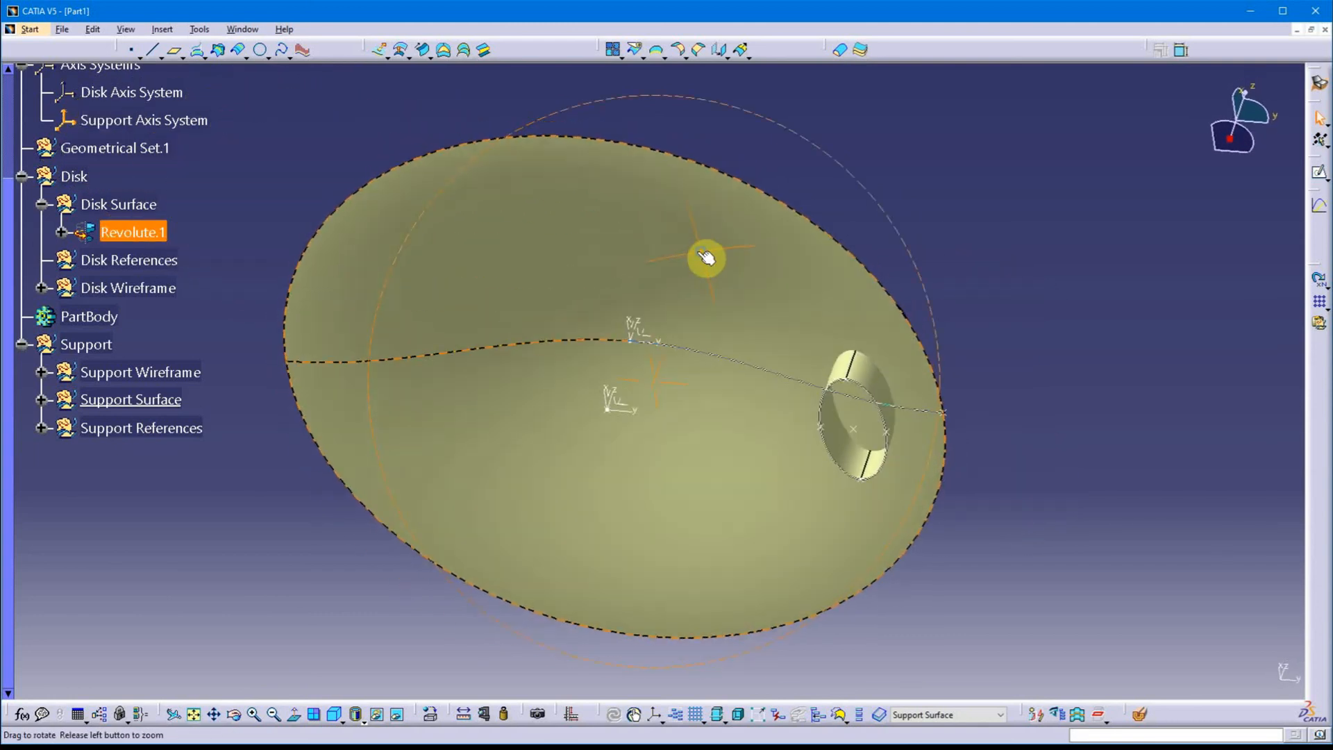
pyautogui.click(42, 401)
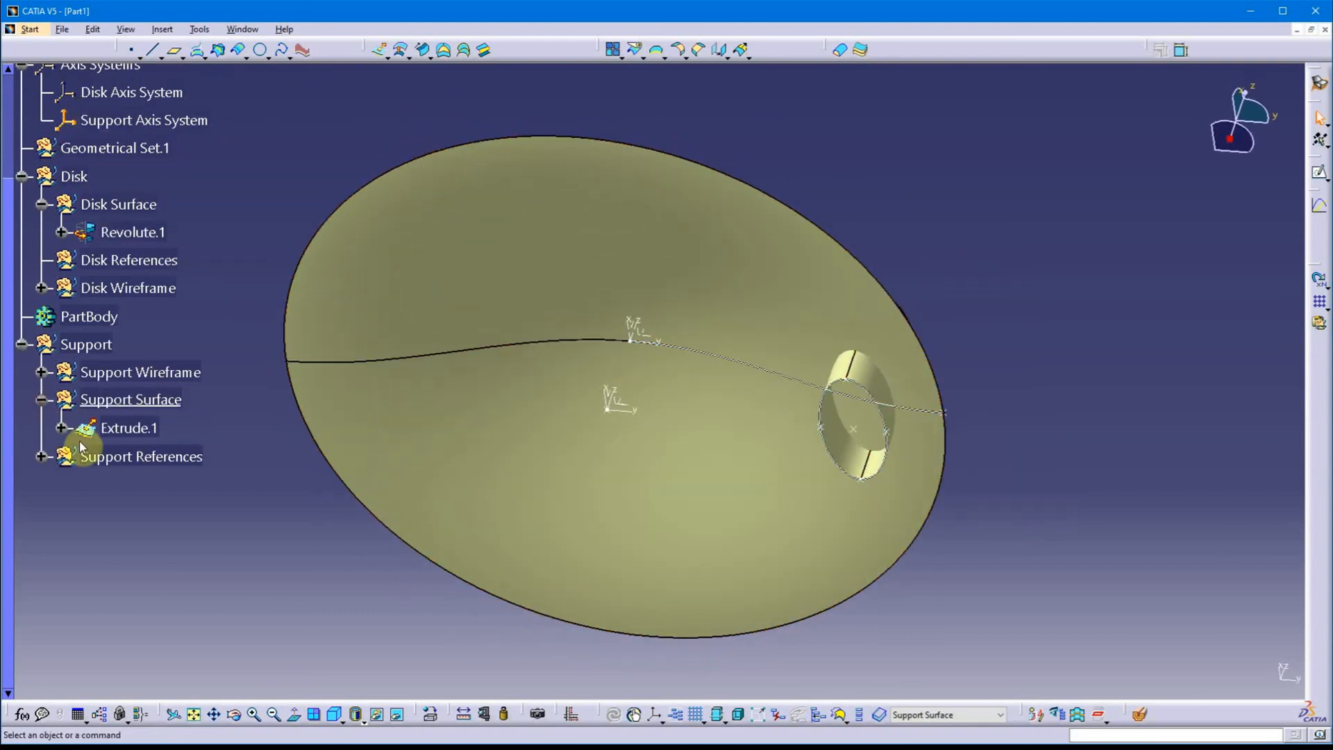
pyautogui.moveTo(389, 531); pyautogui.dragTo(417, 515, button='middle')
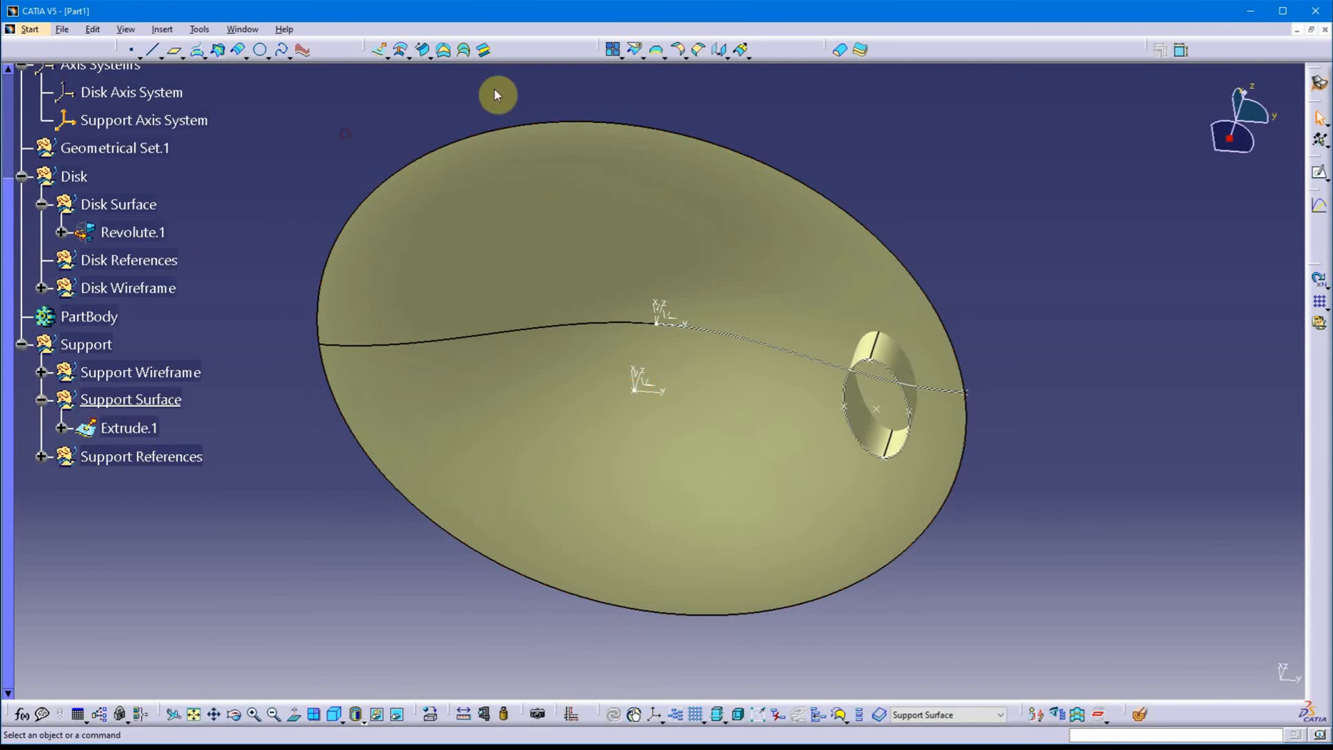
# Fill the lower opening of the support with a surface bounded by Spline.2, tangent to the support surface Extrude.1.
pyautogui.click(447, 51)
pyautogui.moveTo(638, 340); pyautogui.dragTo(786, 484, button='middle')
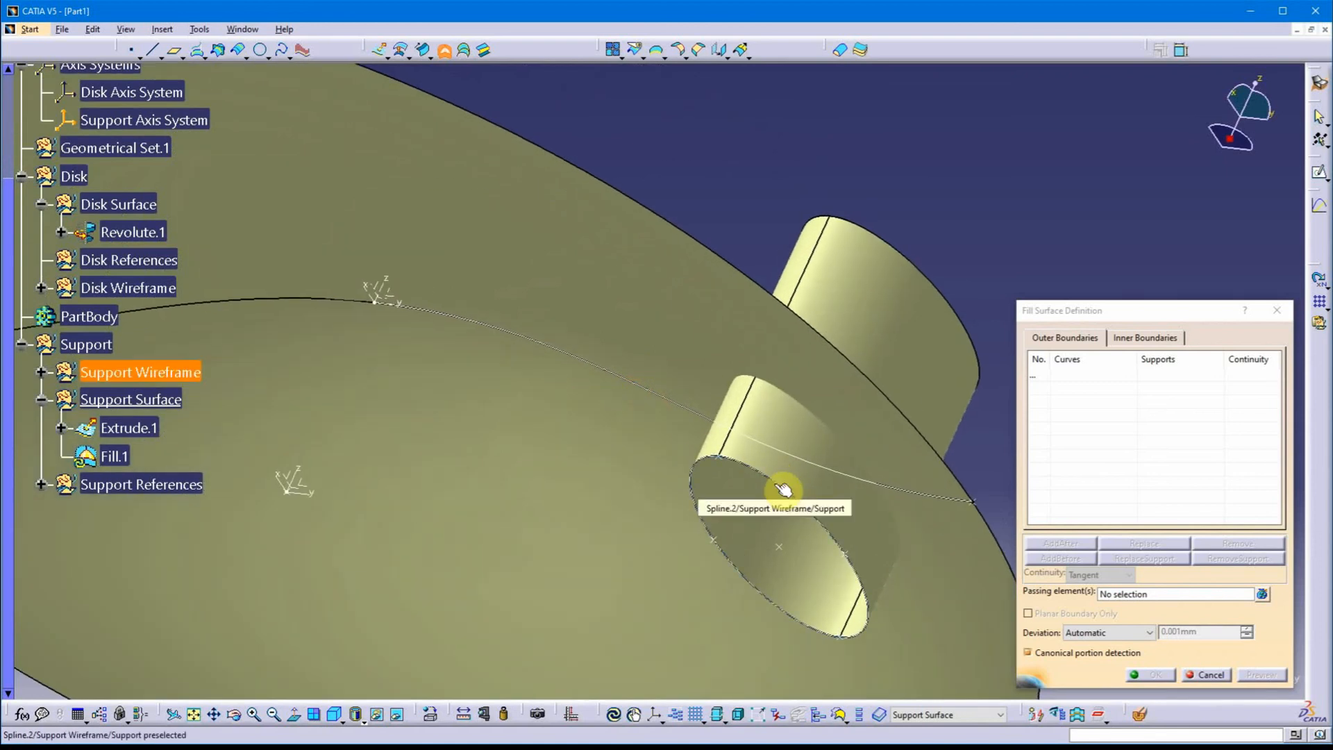
pyautogui.click(783, 490)
pyautogui.click(793, 476)
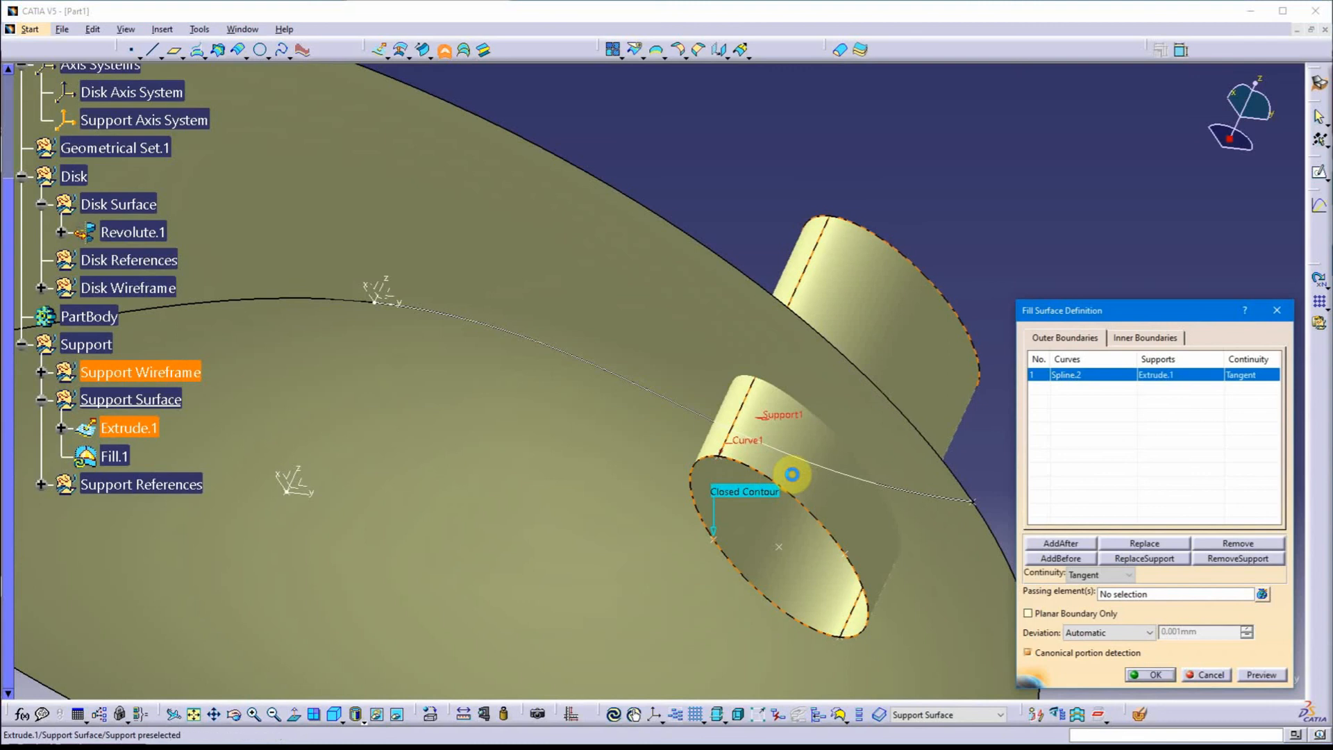
pyautogui.moveTo(806, 499); pyautogui.dragTo(662, 395, button='middle')
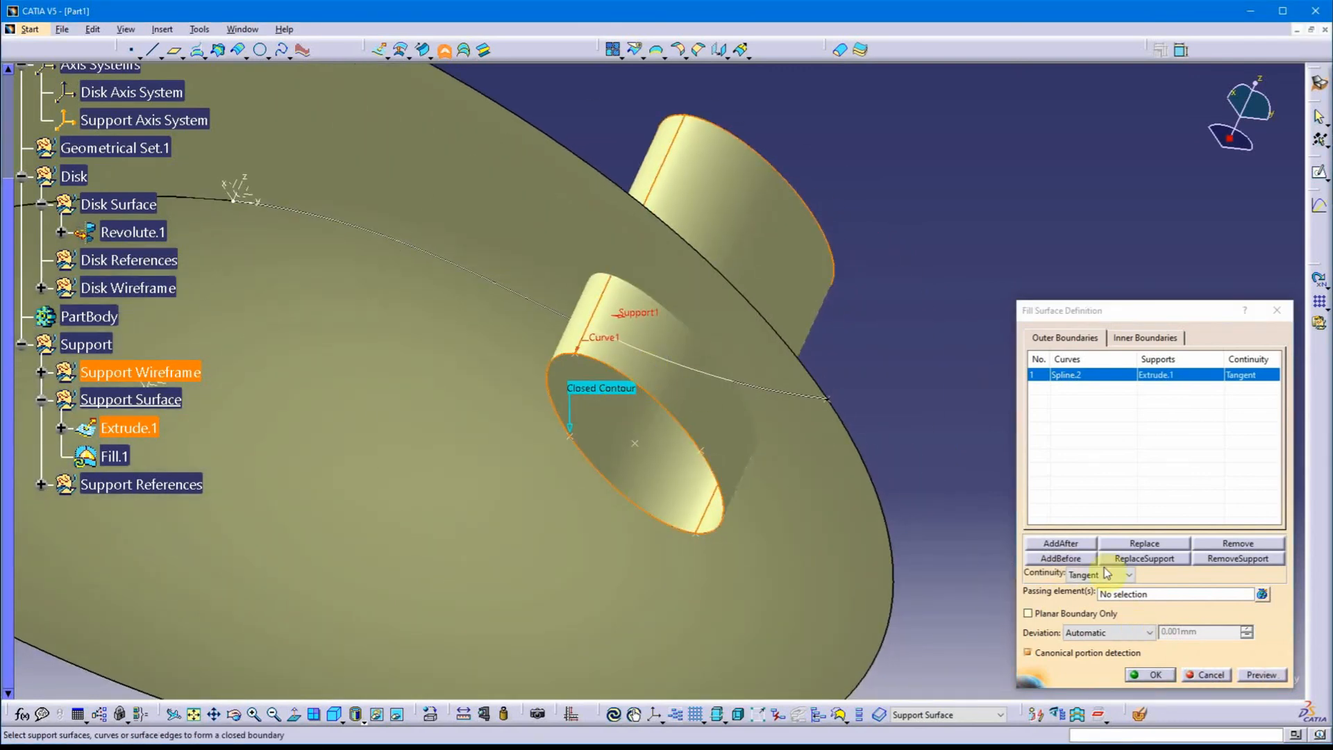
pyautogui.moveTo(1138, 316); pyautogui.dragTo(1048, 226)
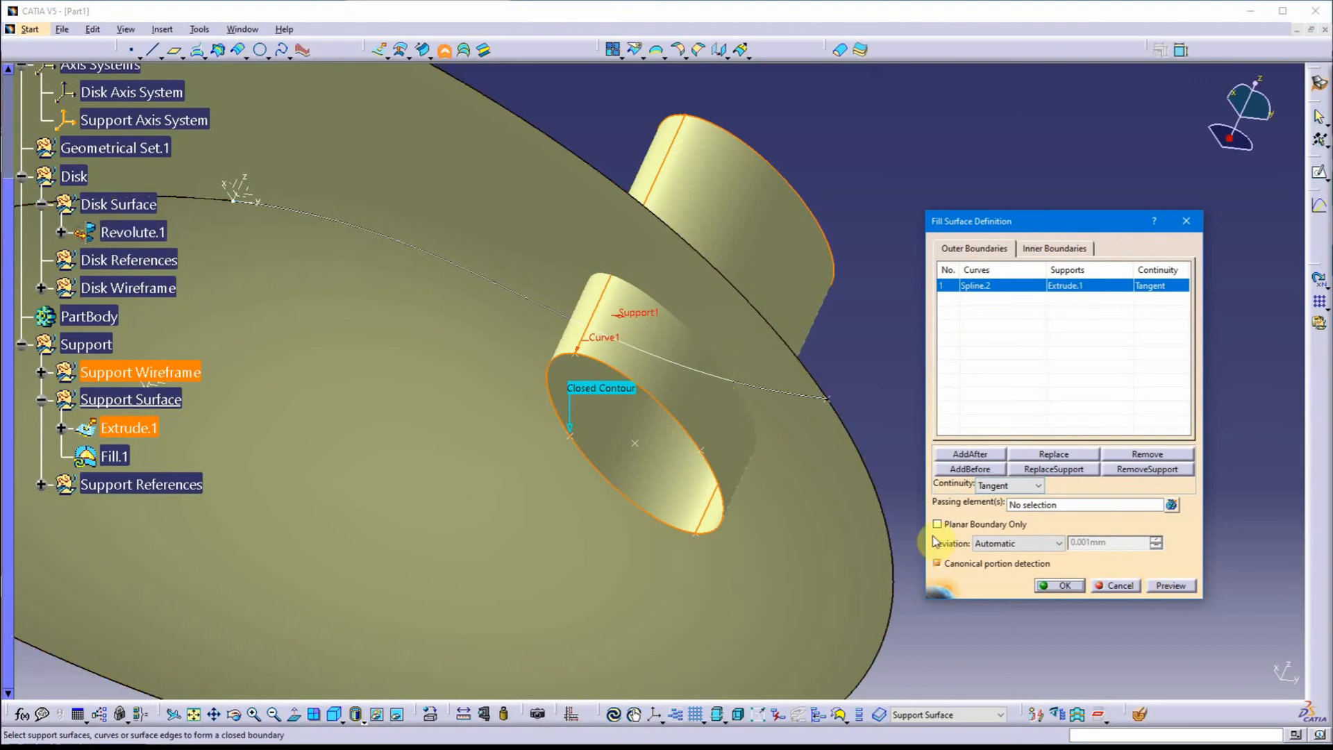
pyautogui.click(1168, 585)
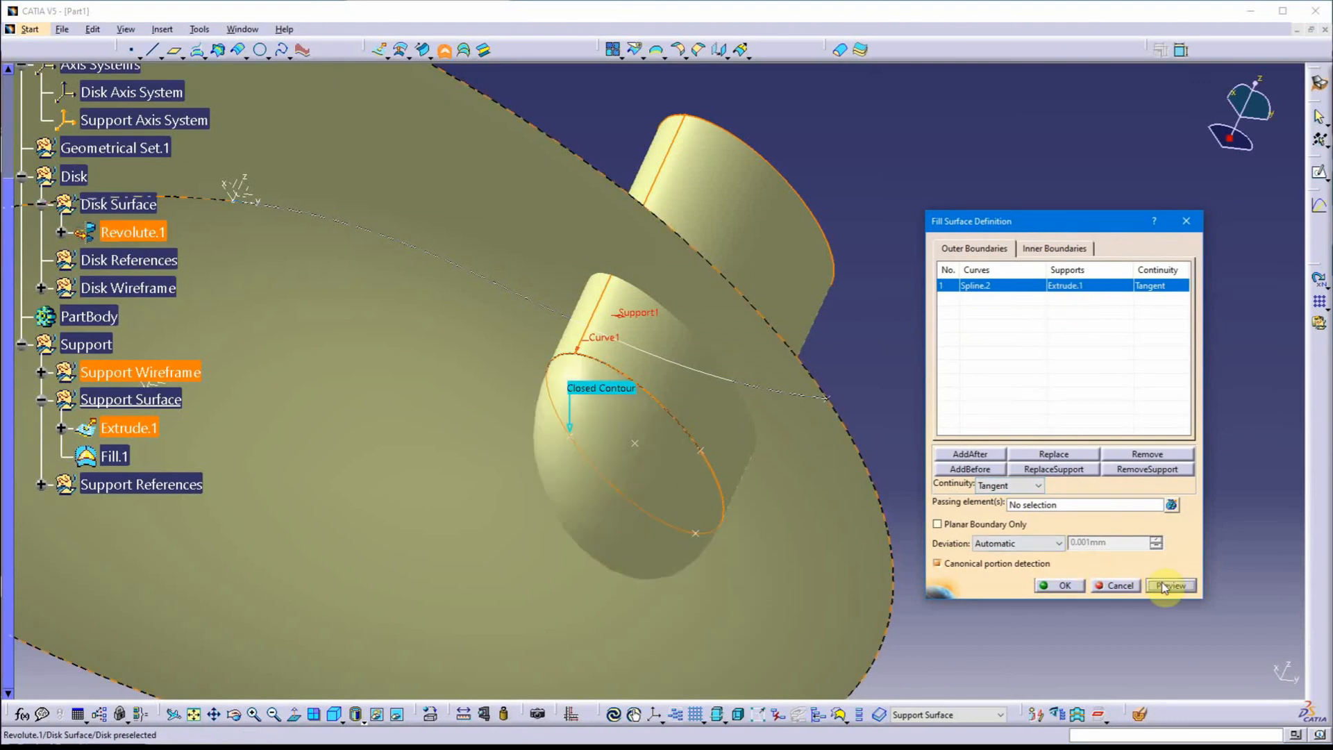
pyautogui.click(1097, 587)
# Join Extrude.1 and Fill.1 into one support surface, keeping the 0.001 mm merging distance.
pyautogui.moveTo(949, 565); pyautogui.dragTo(468, 627, button='middle')
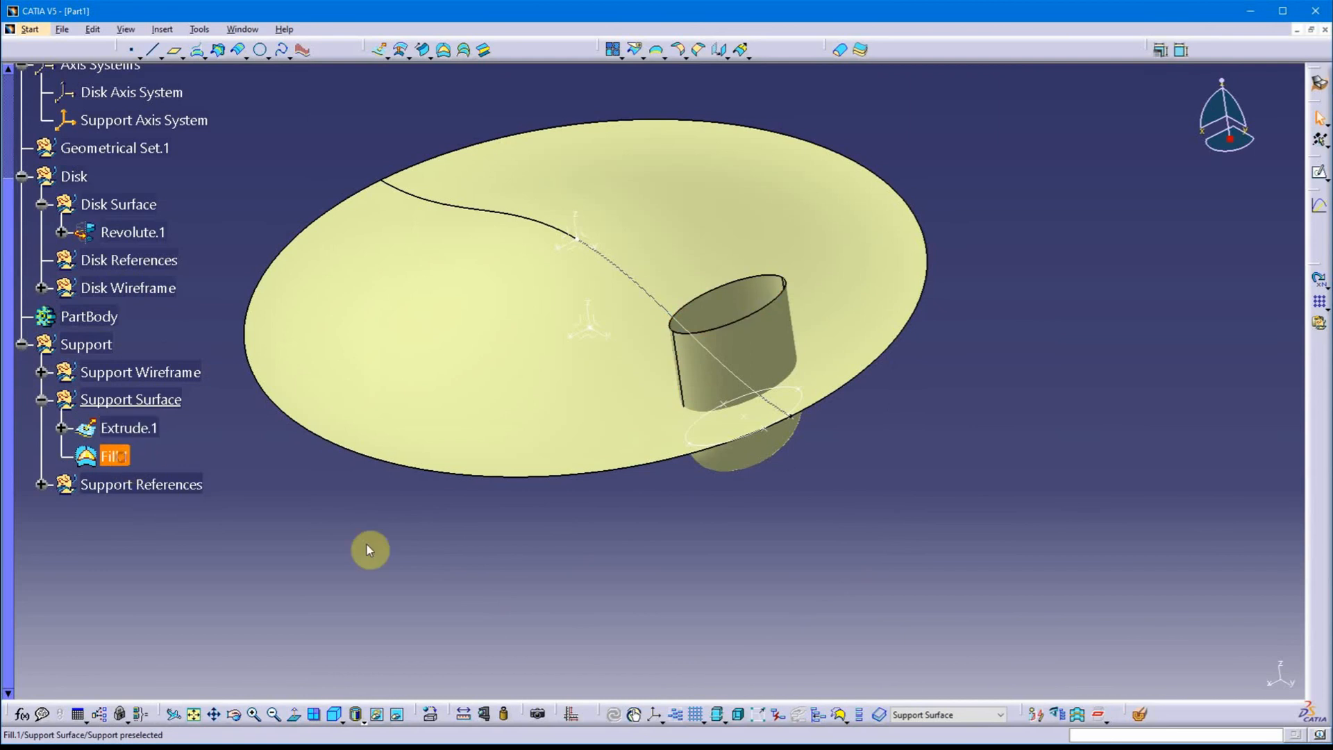
pyautogui.moveTo(393, 556); pyautogui.dragTo(408, 544, button='middle')
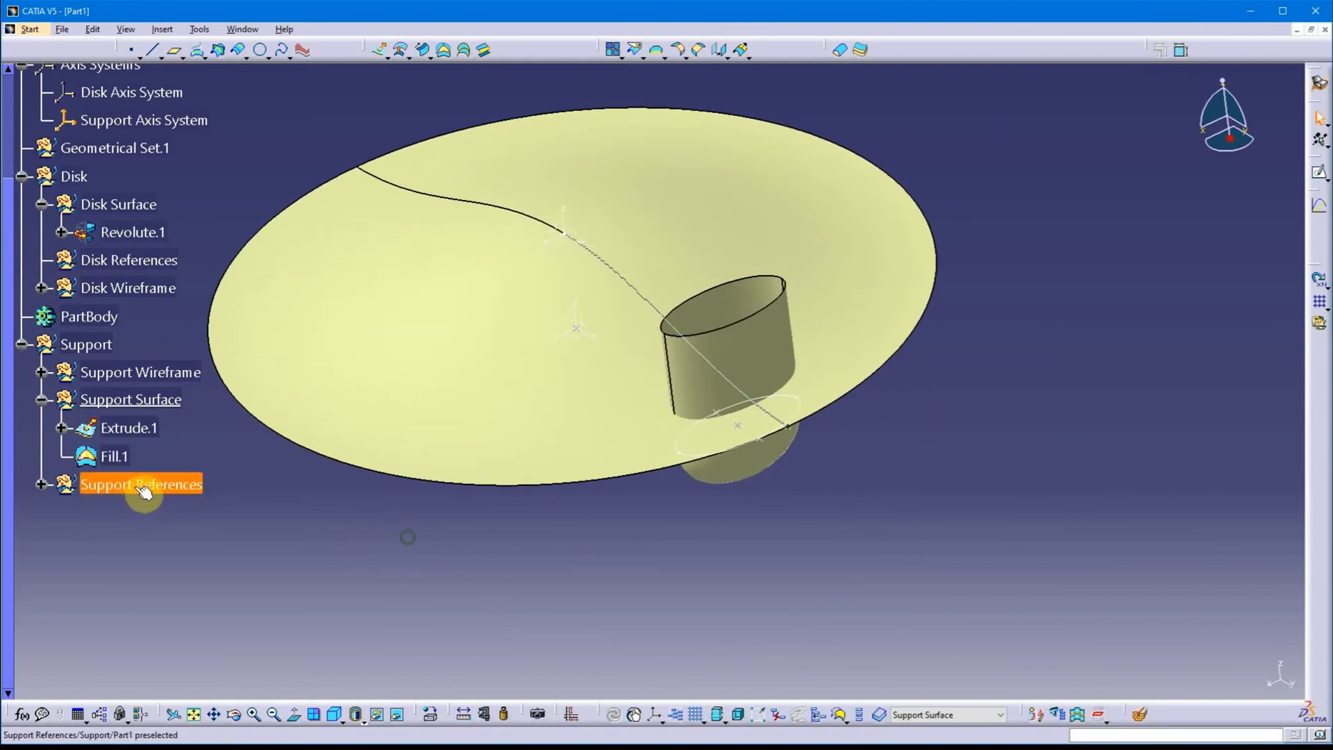
pyautogui.click(612, 49)
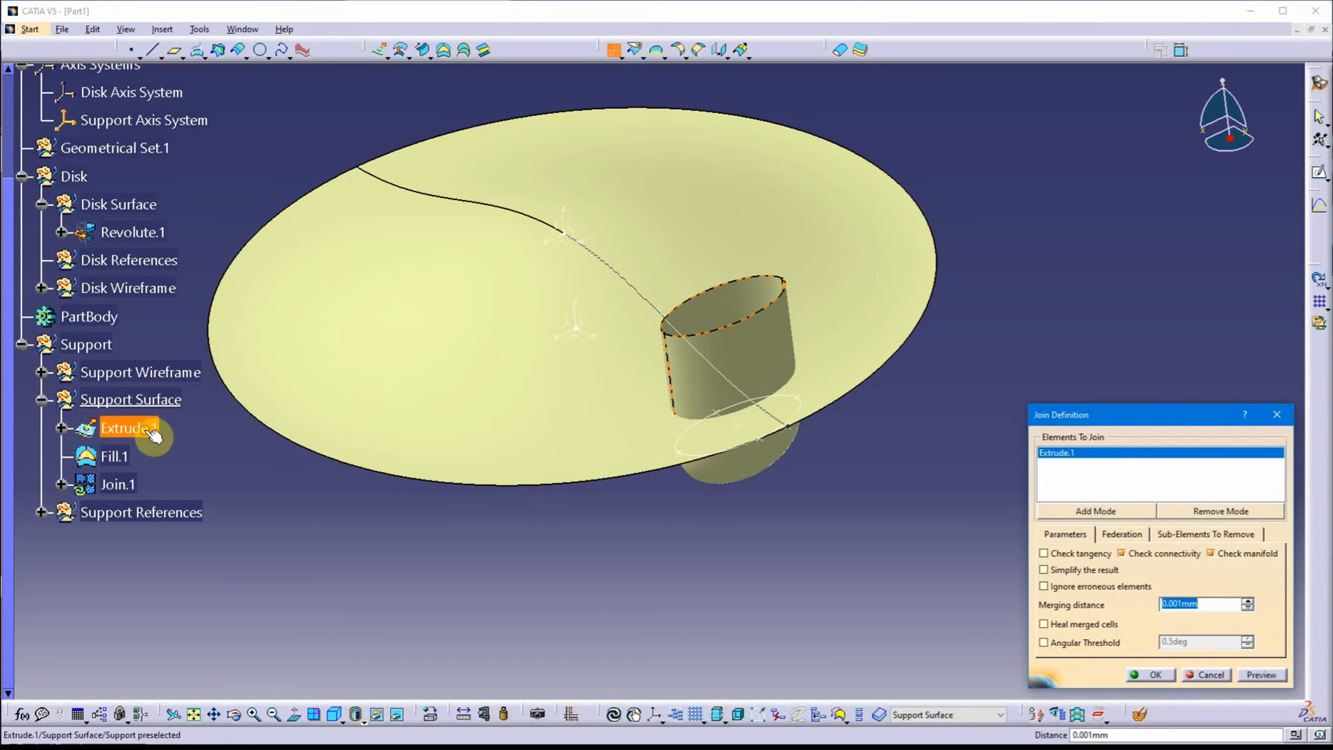
pyautogui.click(118, 456)
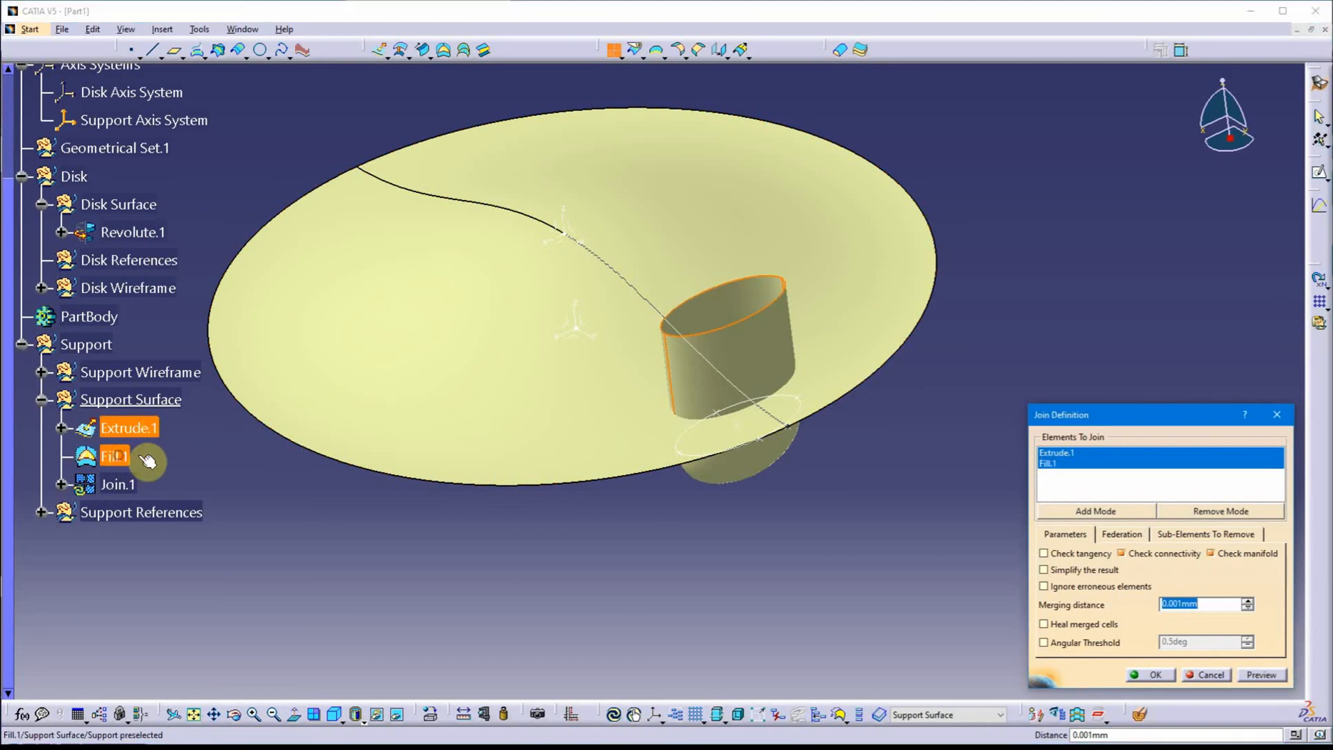
pyautogui.click(1144, 674)
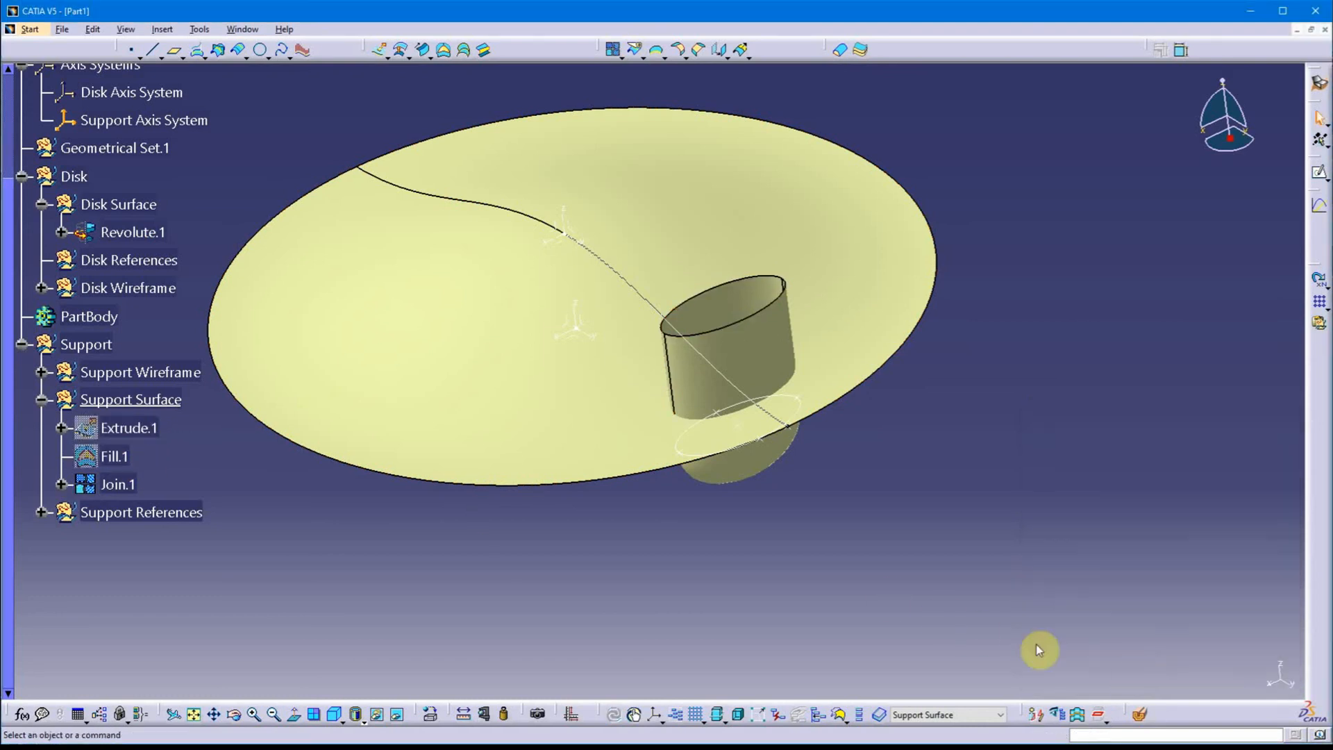
# Examine how the joined support surface passes through the disk surface, viewing it from the side and from above with the join highlighted.
pyautogui.moveTo(511, 556); pyautogui.dragTo(477, 477, button='middle')
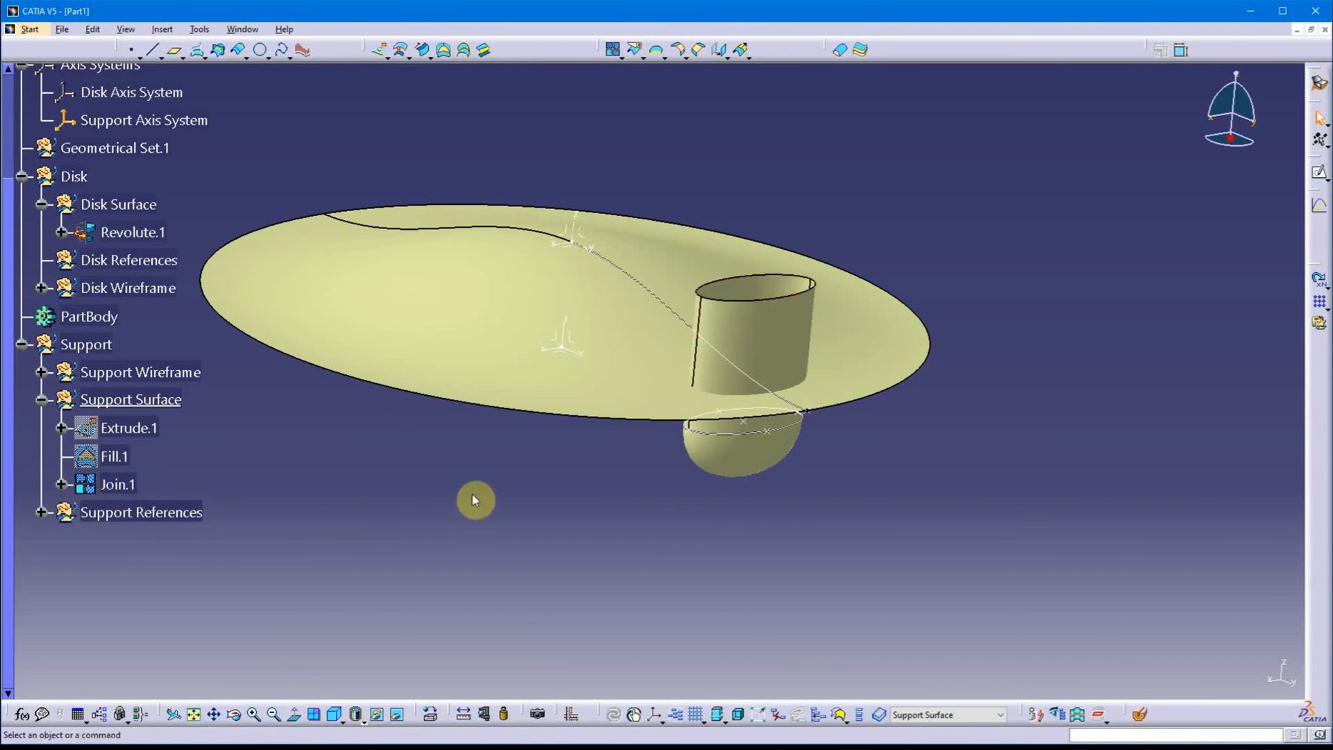
pyautogui.moveTo(475, 500); pyautogui.dragTo(485, 455, button='middle')
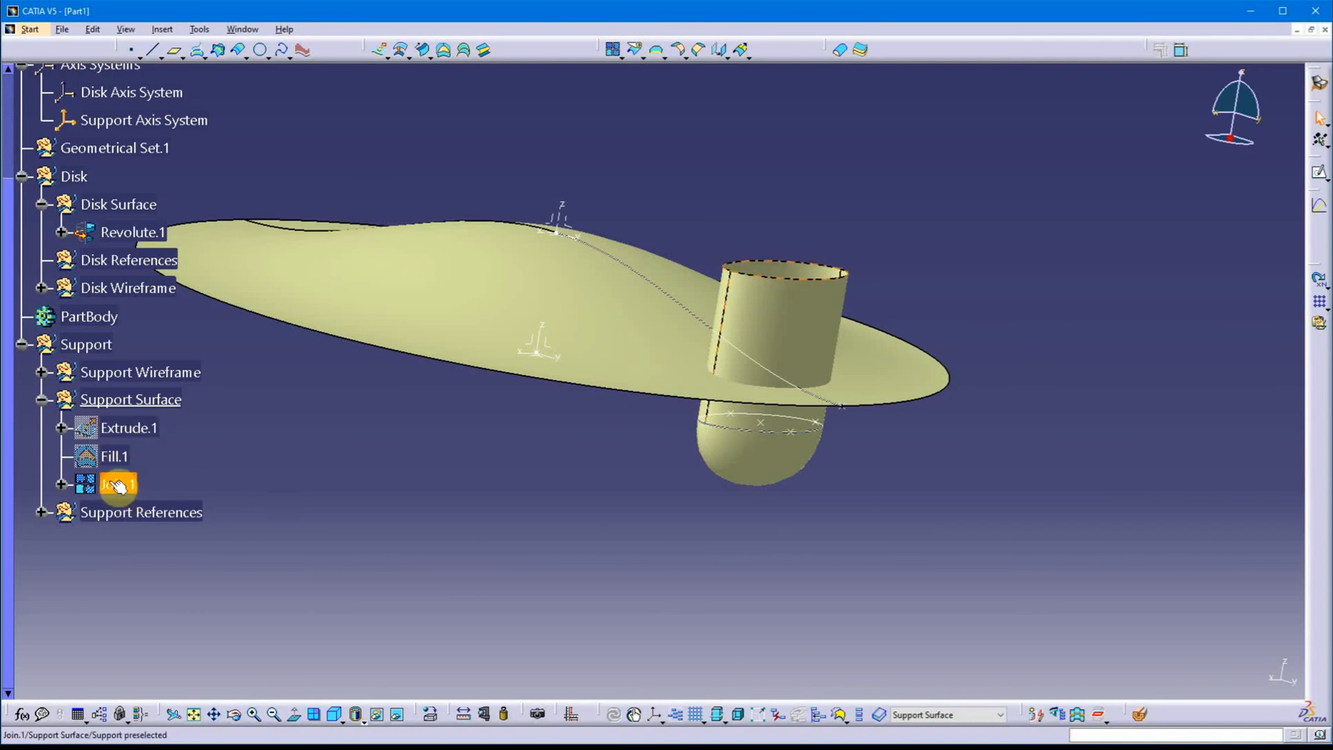
pyautogui.moveTo(312, 476); pyautogui.dragTo(516, 575, button='middle')
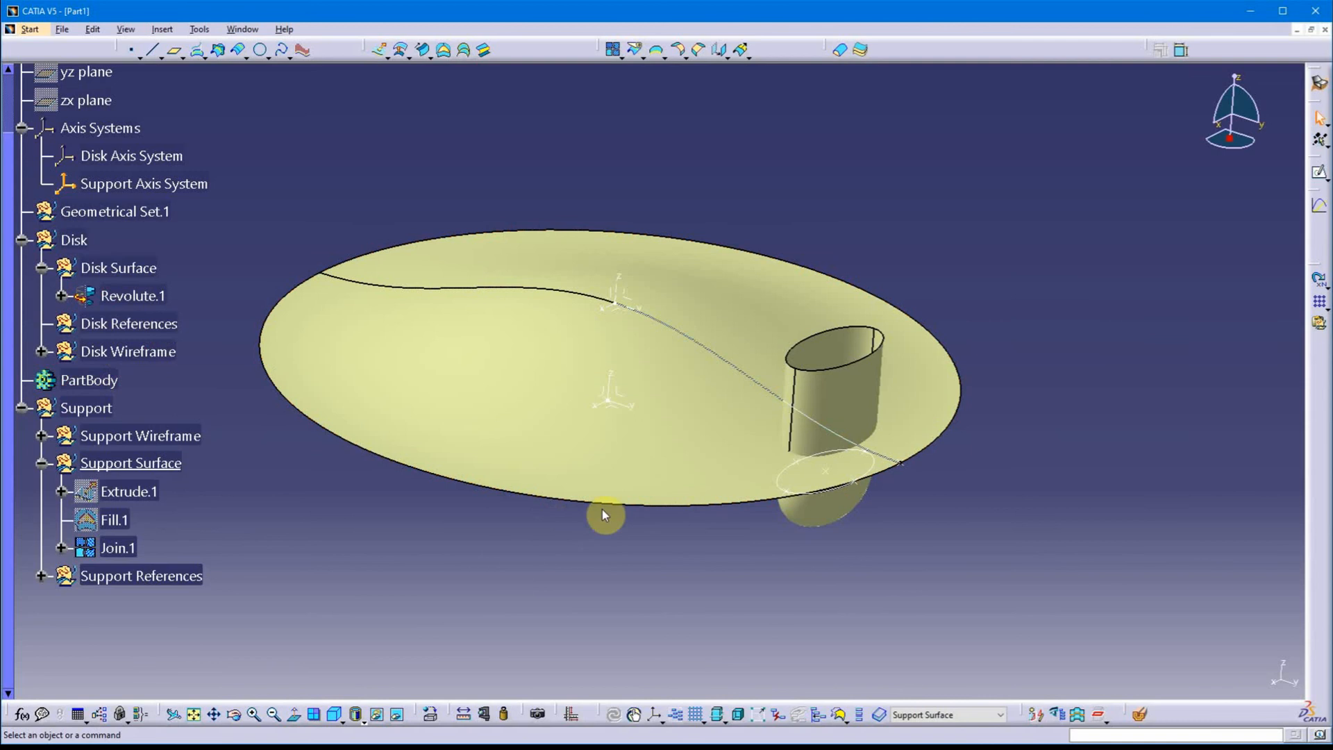
pyautogui.moveTo(574, 524); pyautogui.dragTo(750, 483, button='middle')
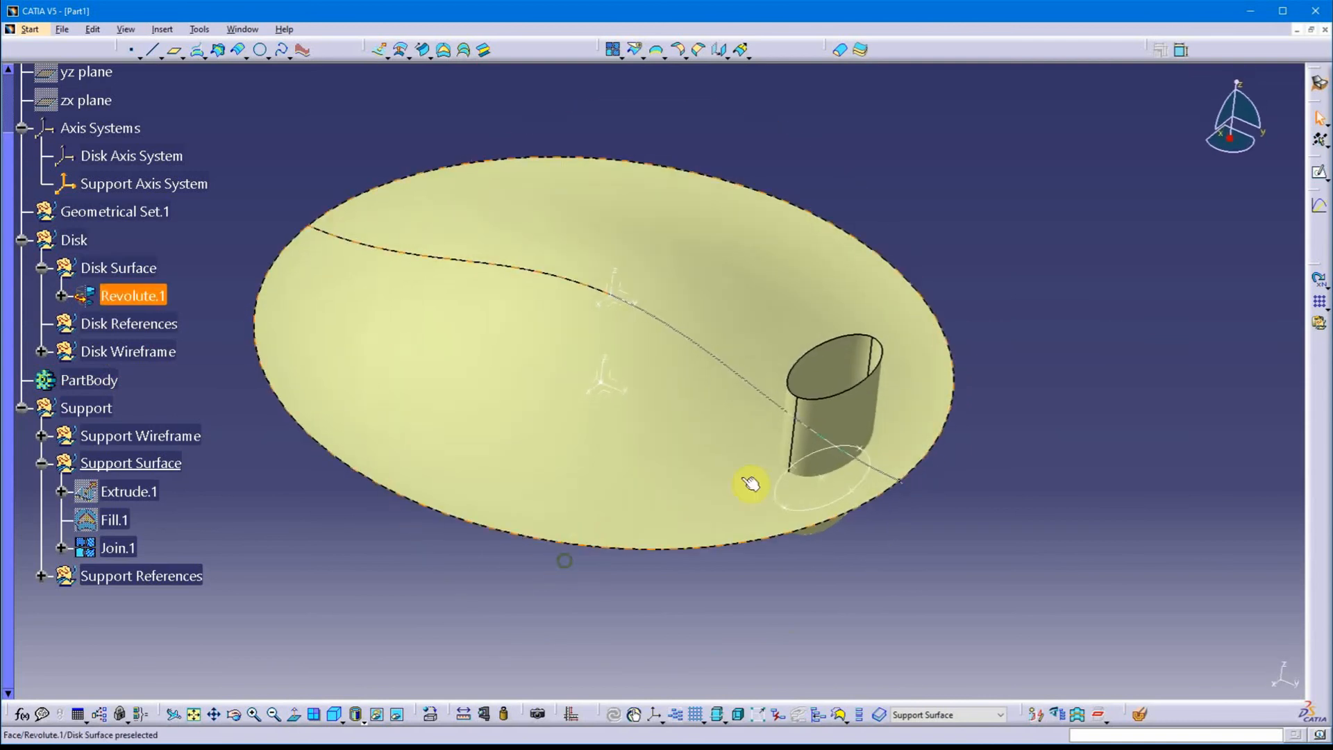
pyautogui.moveTo(564, 356); pyautogui.dragTo(527, 415, button='middle')
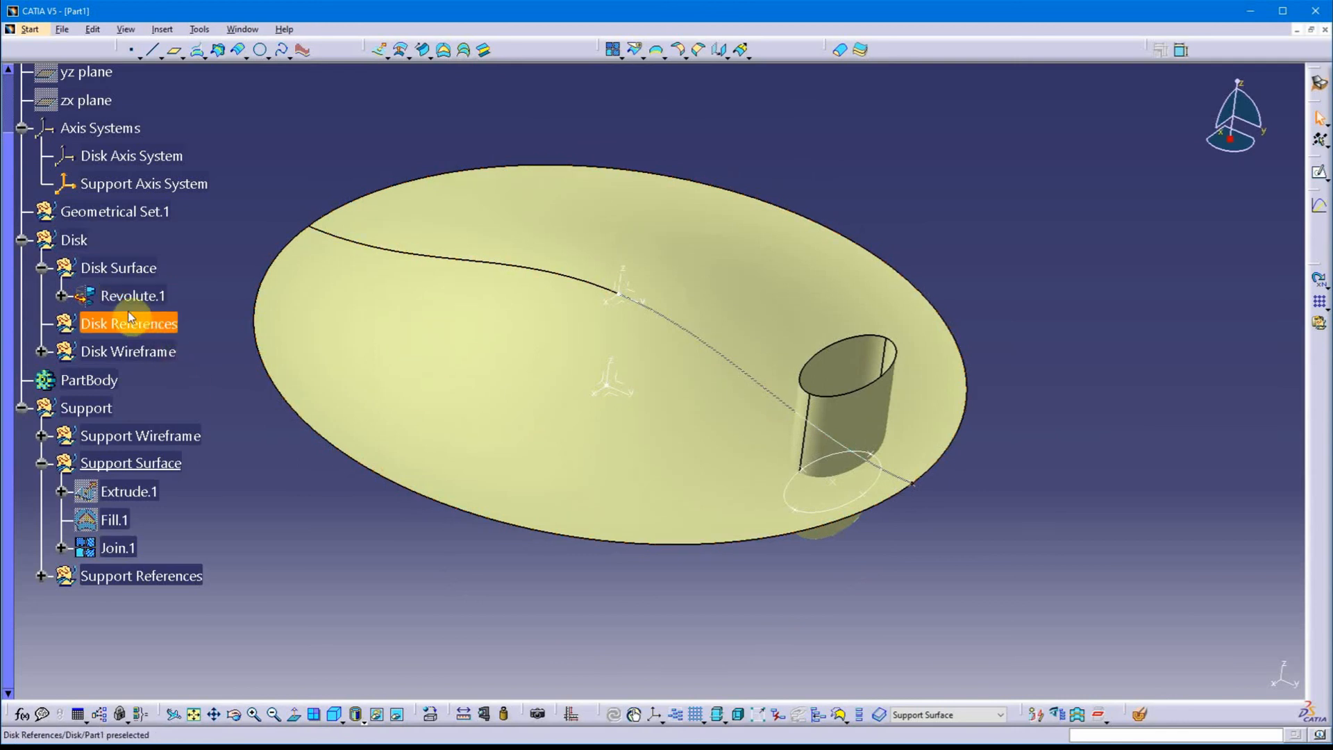
pyautogui.click(260, 484)
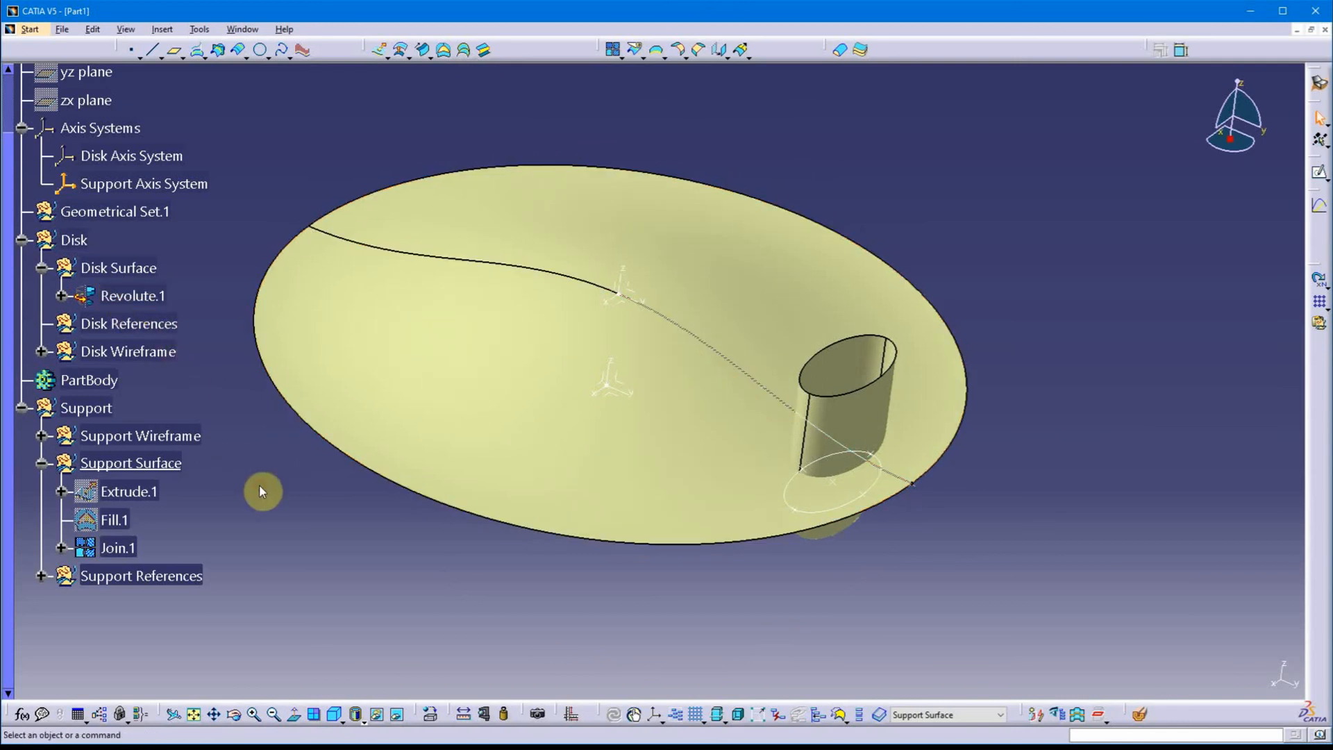
pyautogui.scroll(-2, 260, 484)
pyautogui.click(117, 484)
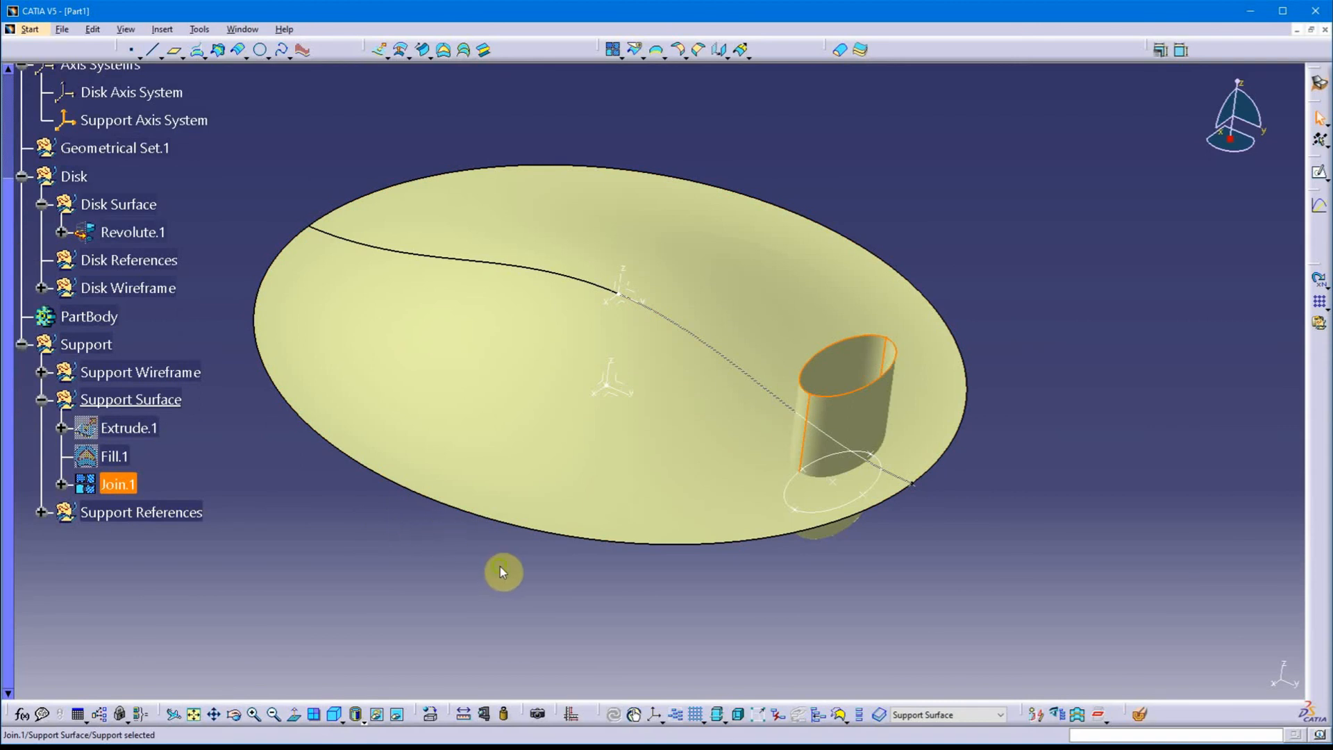
pyautogui.moveTo(501, 564); pyautogui.dragTo(639, 455, button='middle')
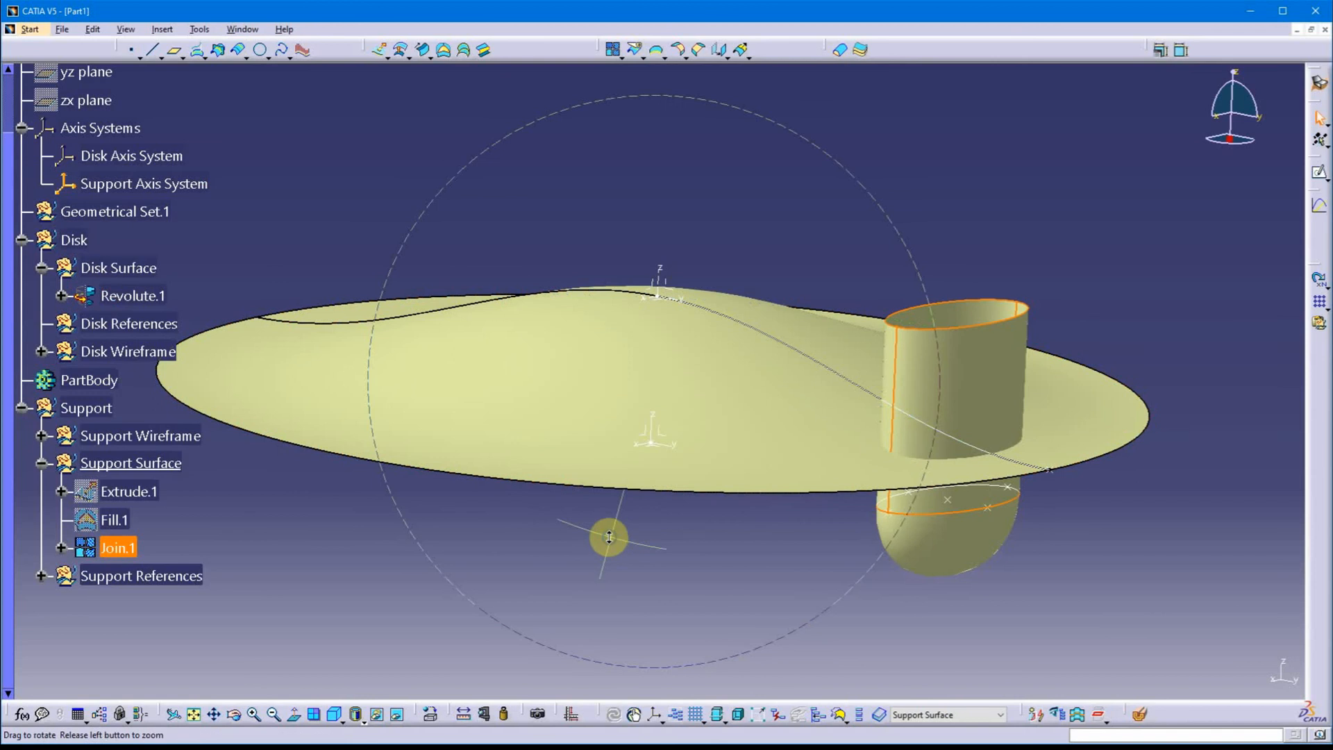
pyautogui.moveTo(609, 537); pyautogui.dragTo(594, 410, button='middle')
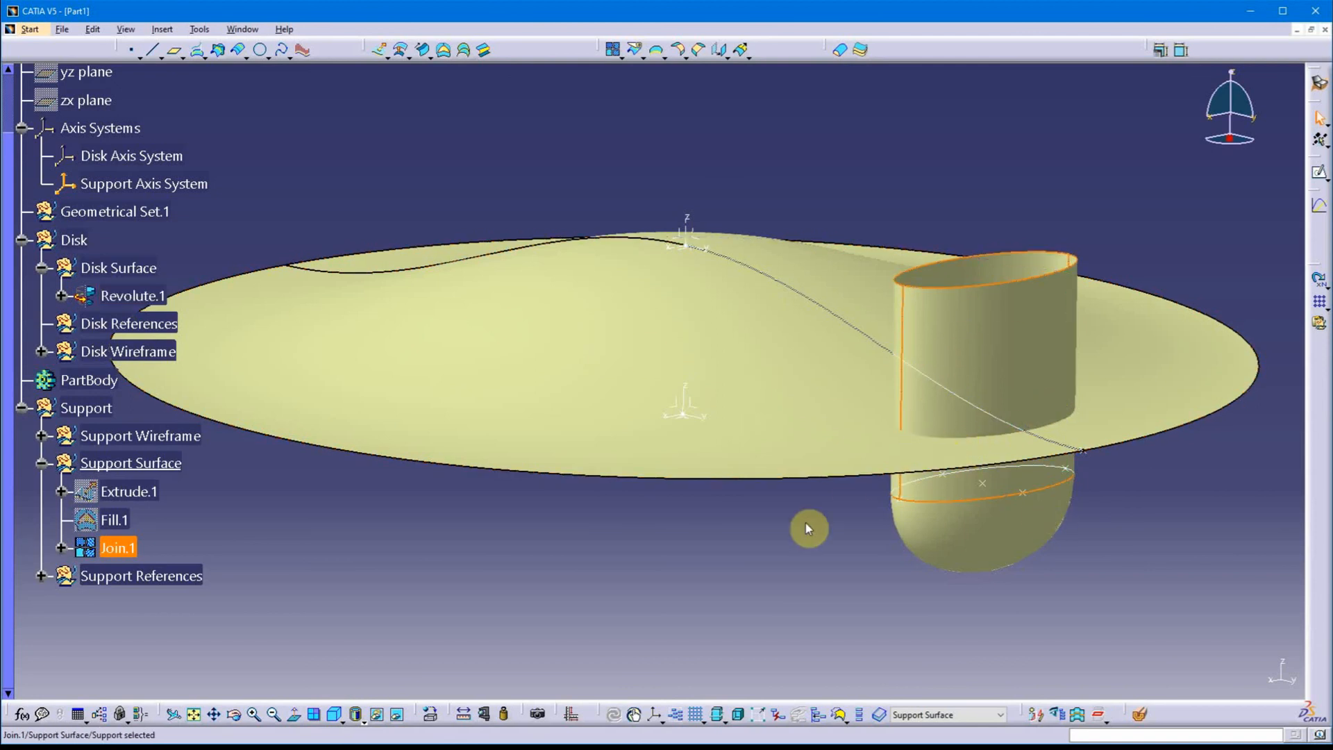
pyautogui.moveTo(667, 536); pyautogui.dragTo(655, 587, button='middle')
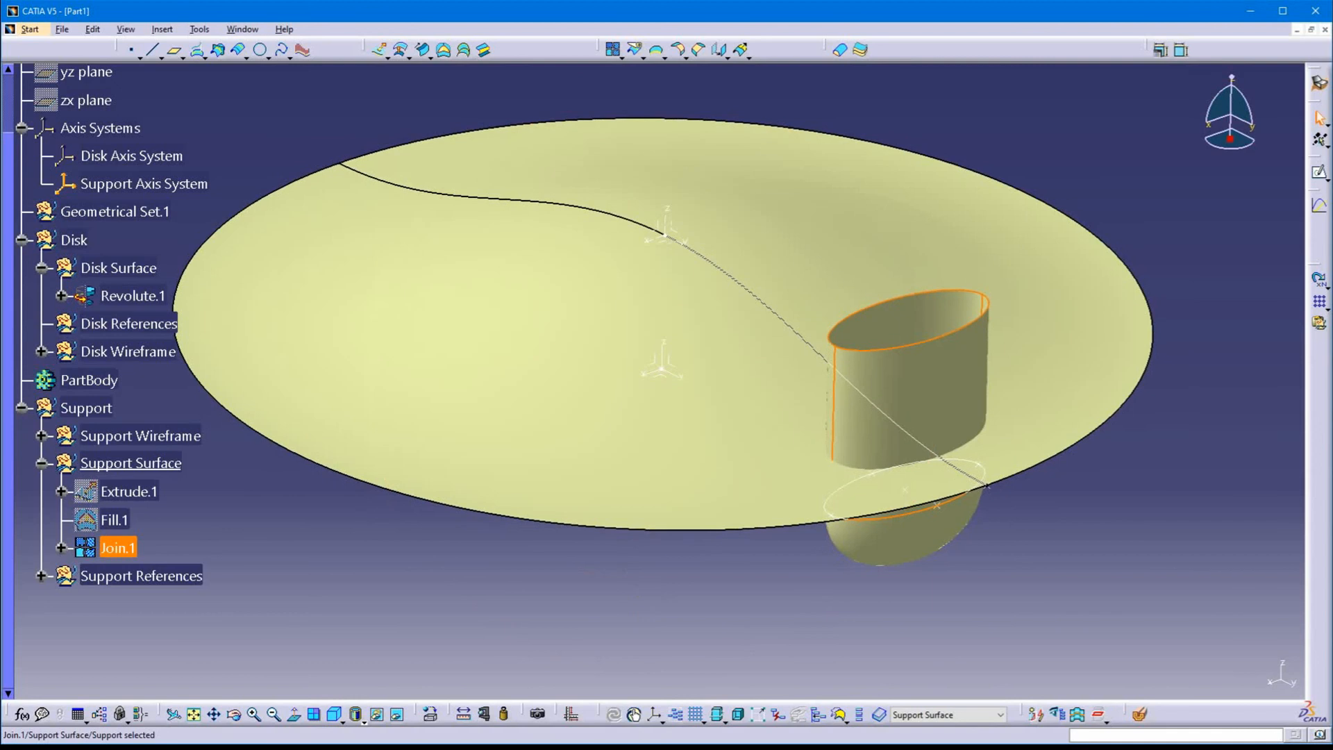